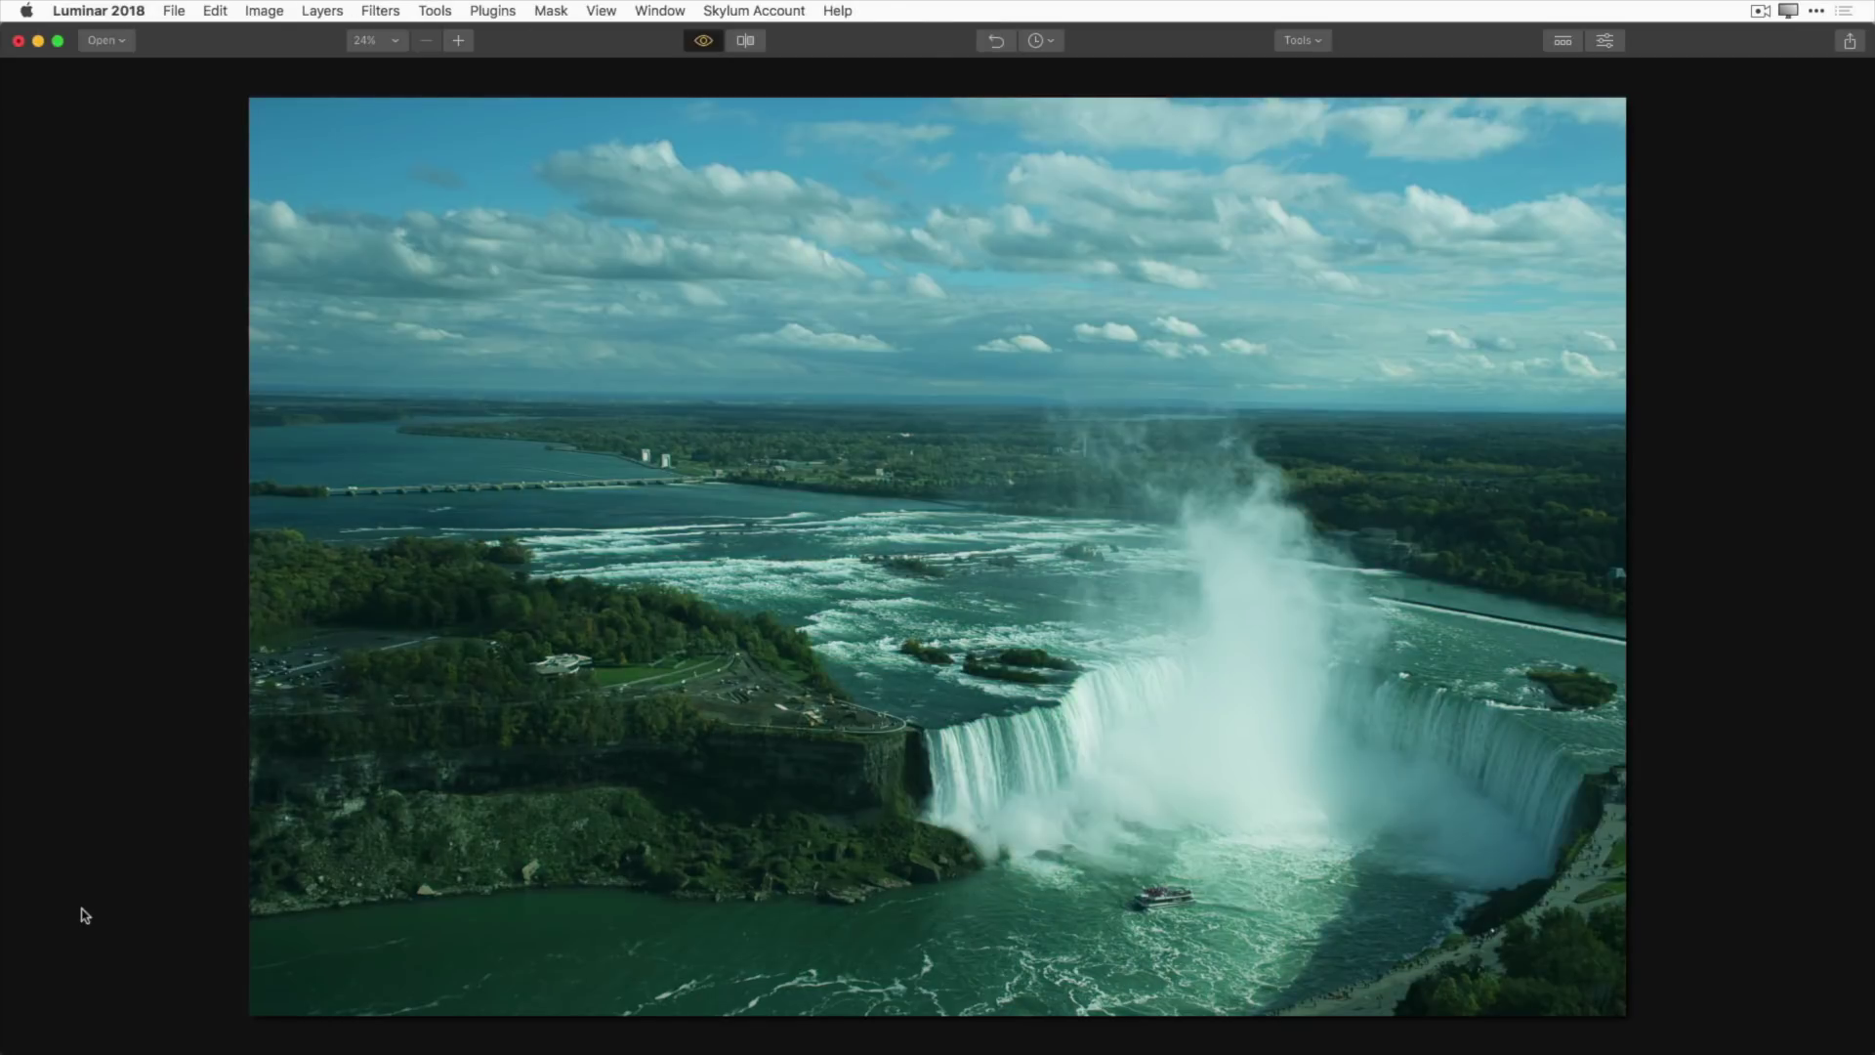
Step: Compare the before and after versions of the waterfall, bedroom and yellow-wall example photos
key("backslash")
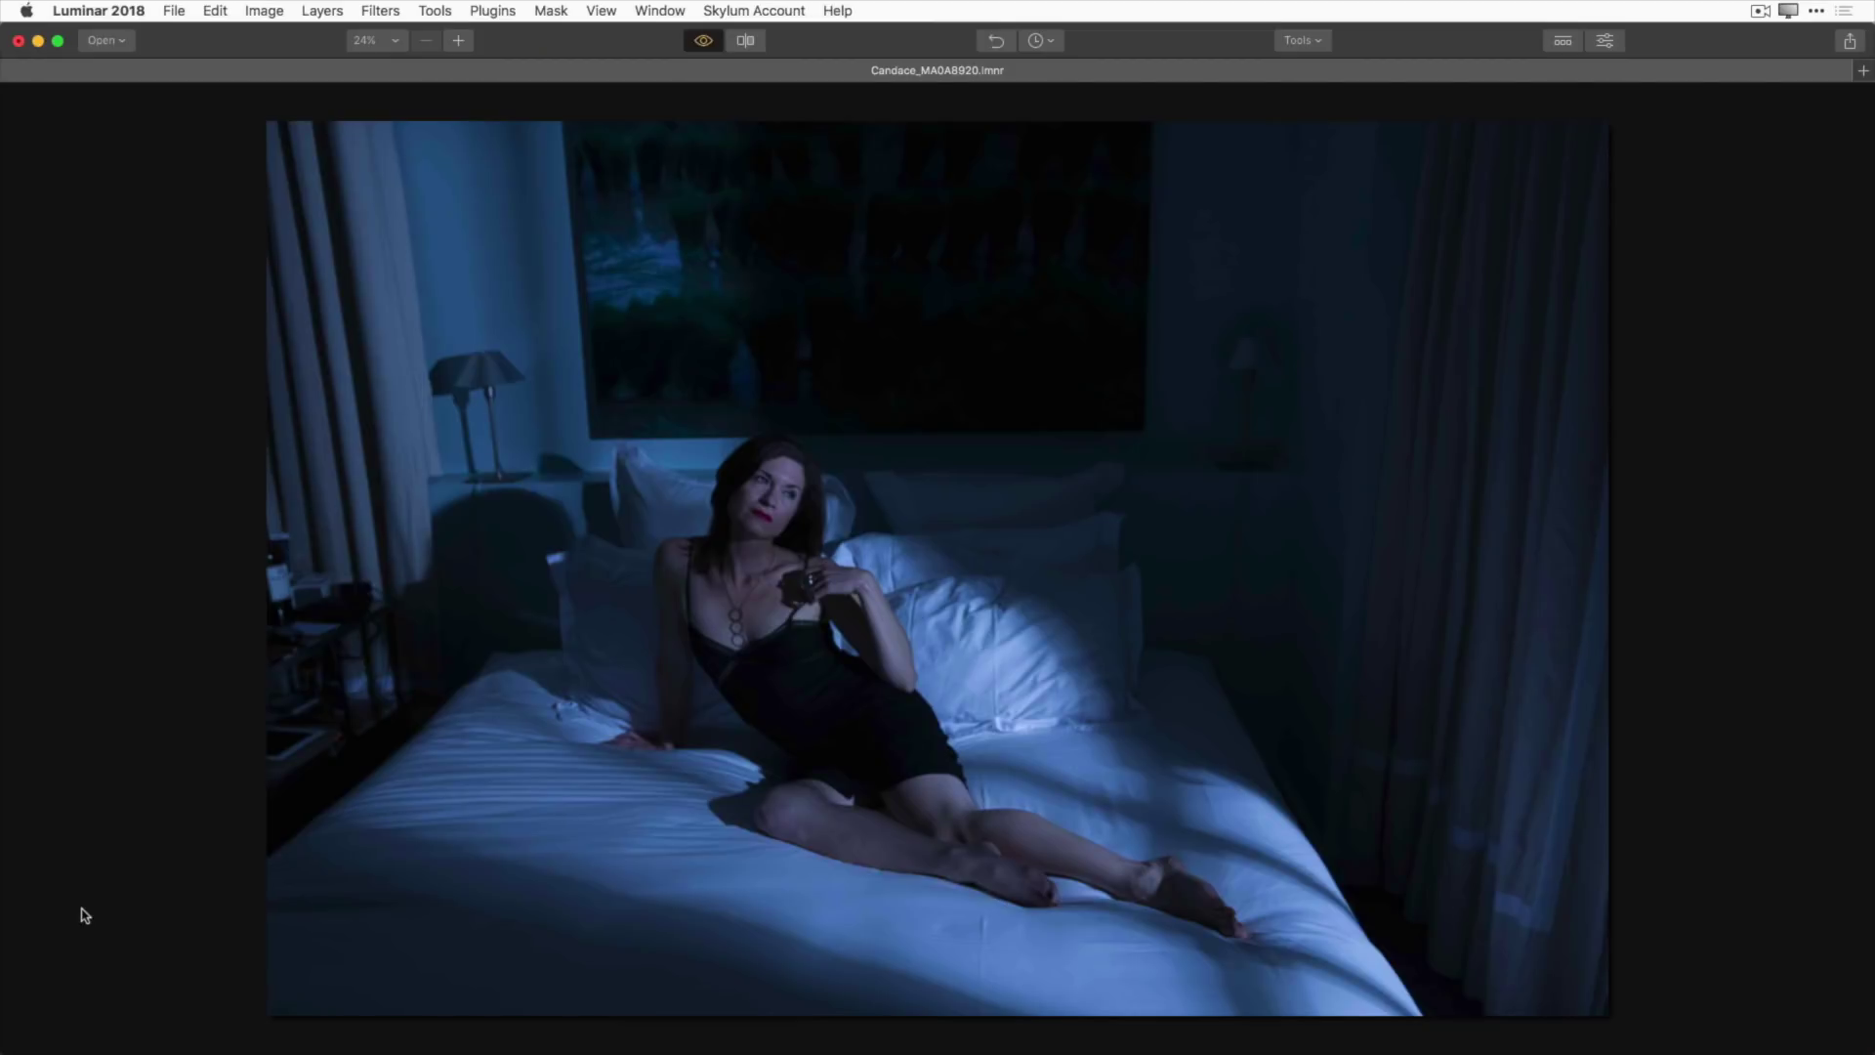
key("backslash")
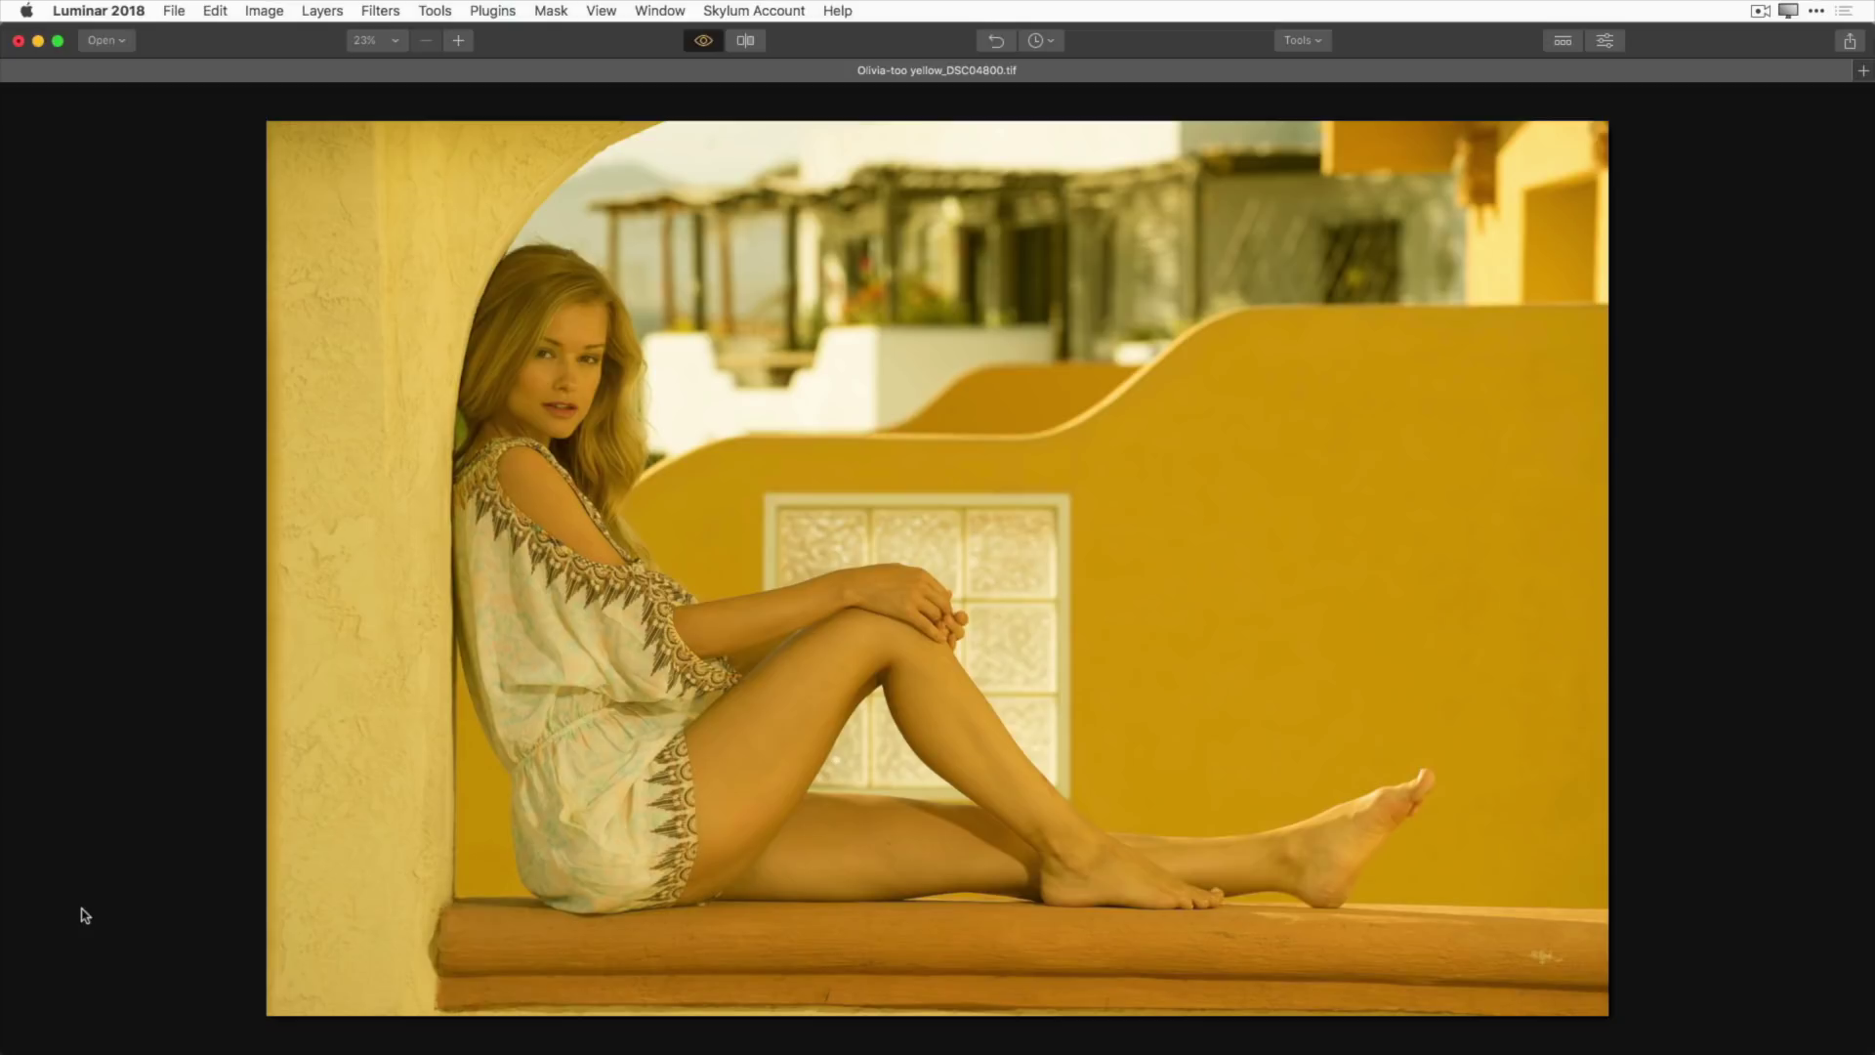
key("backslash")
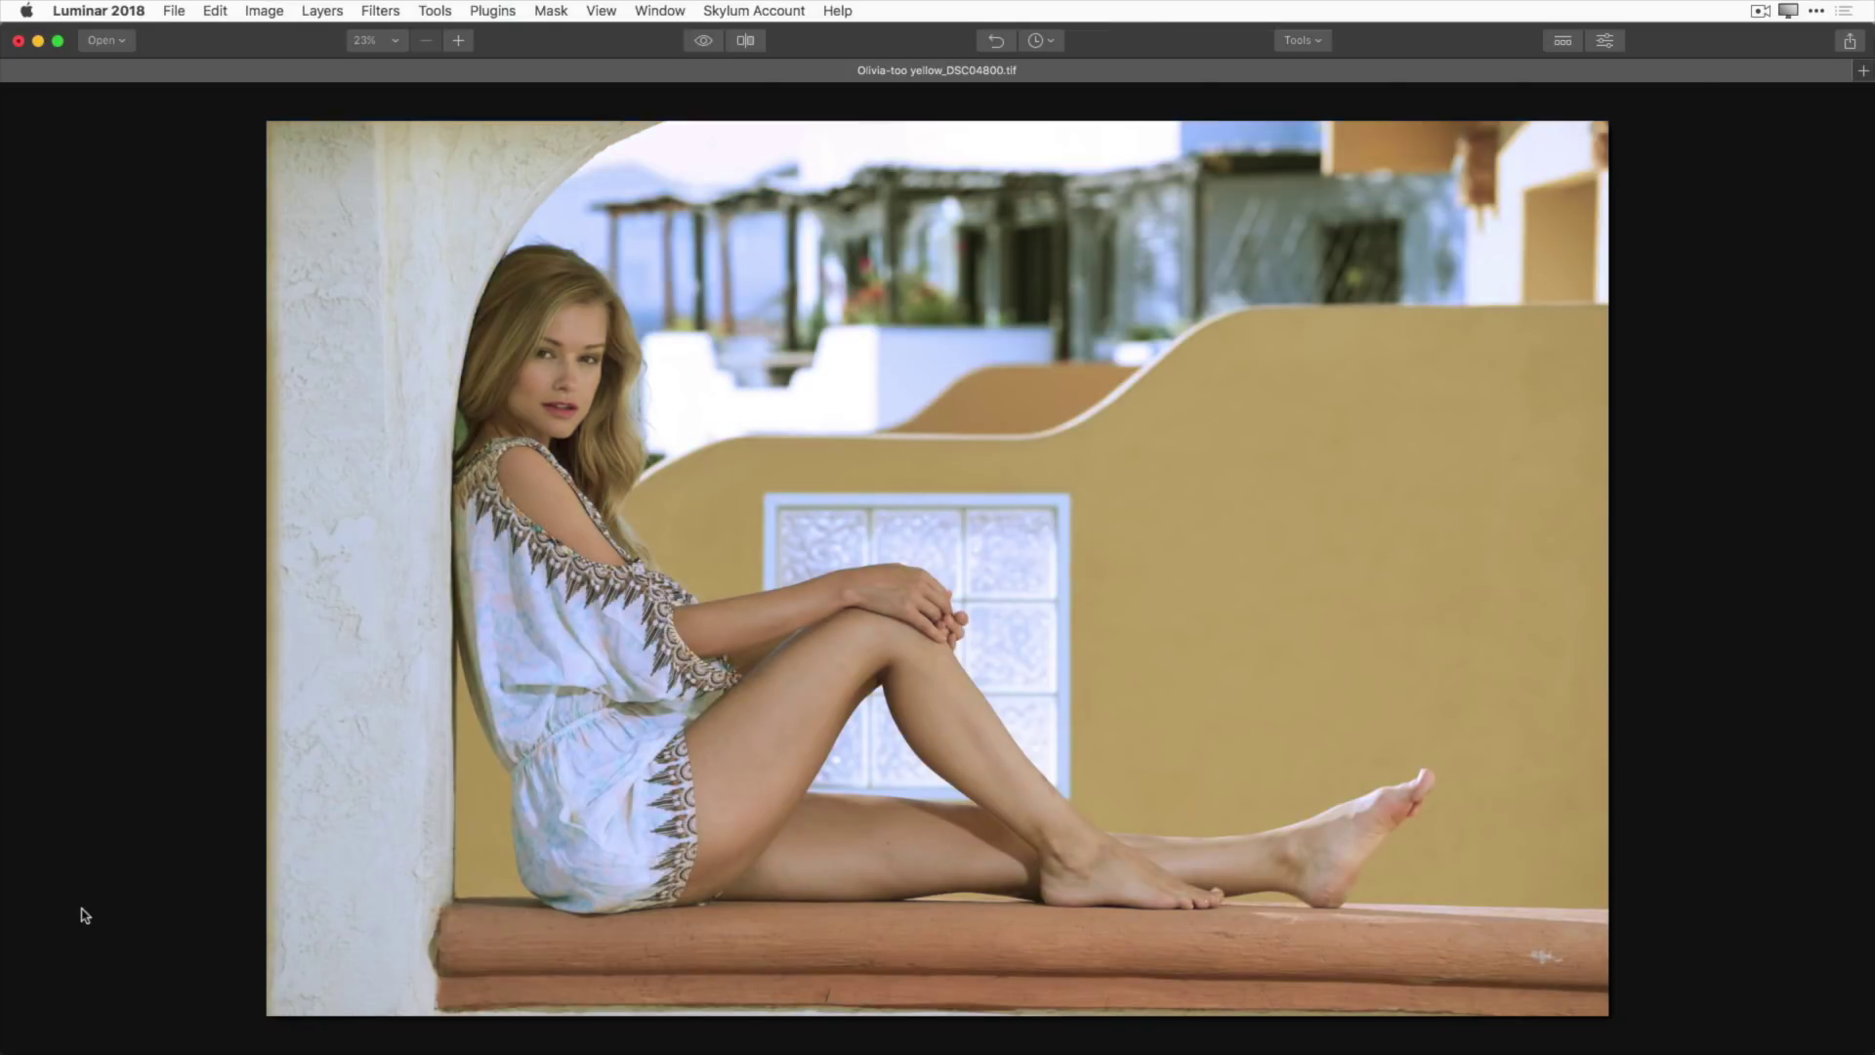
key("backslash")
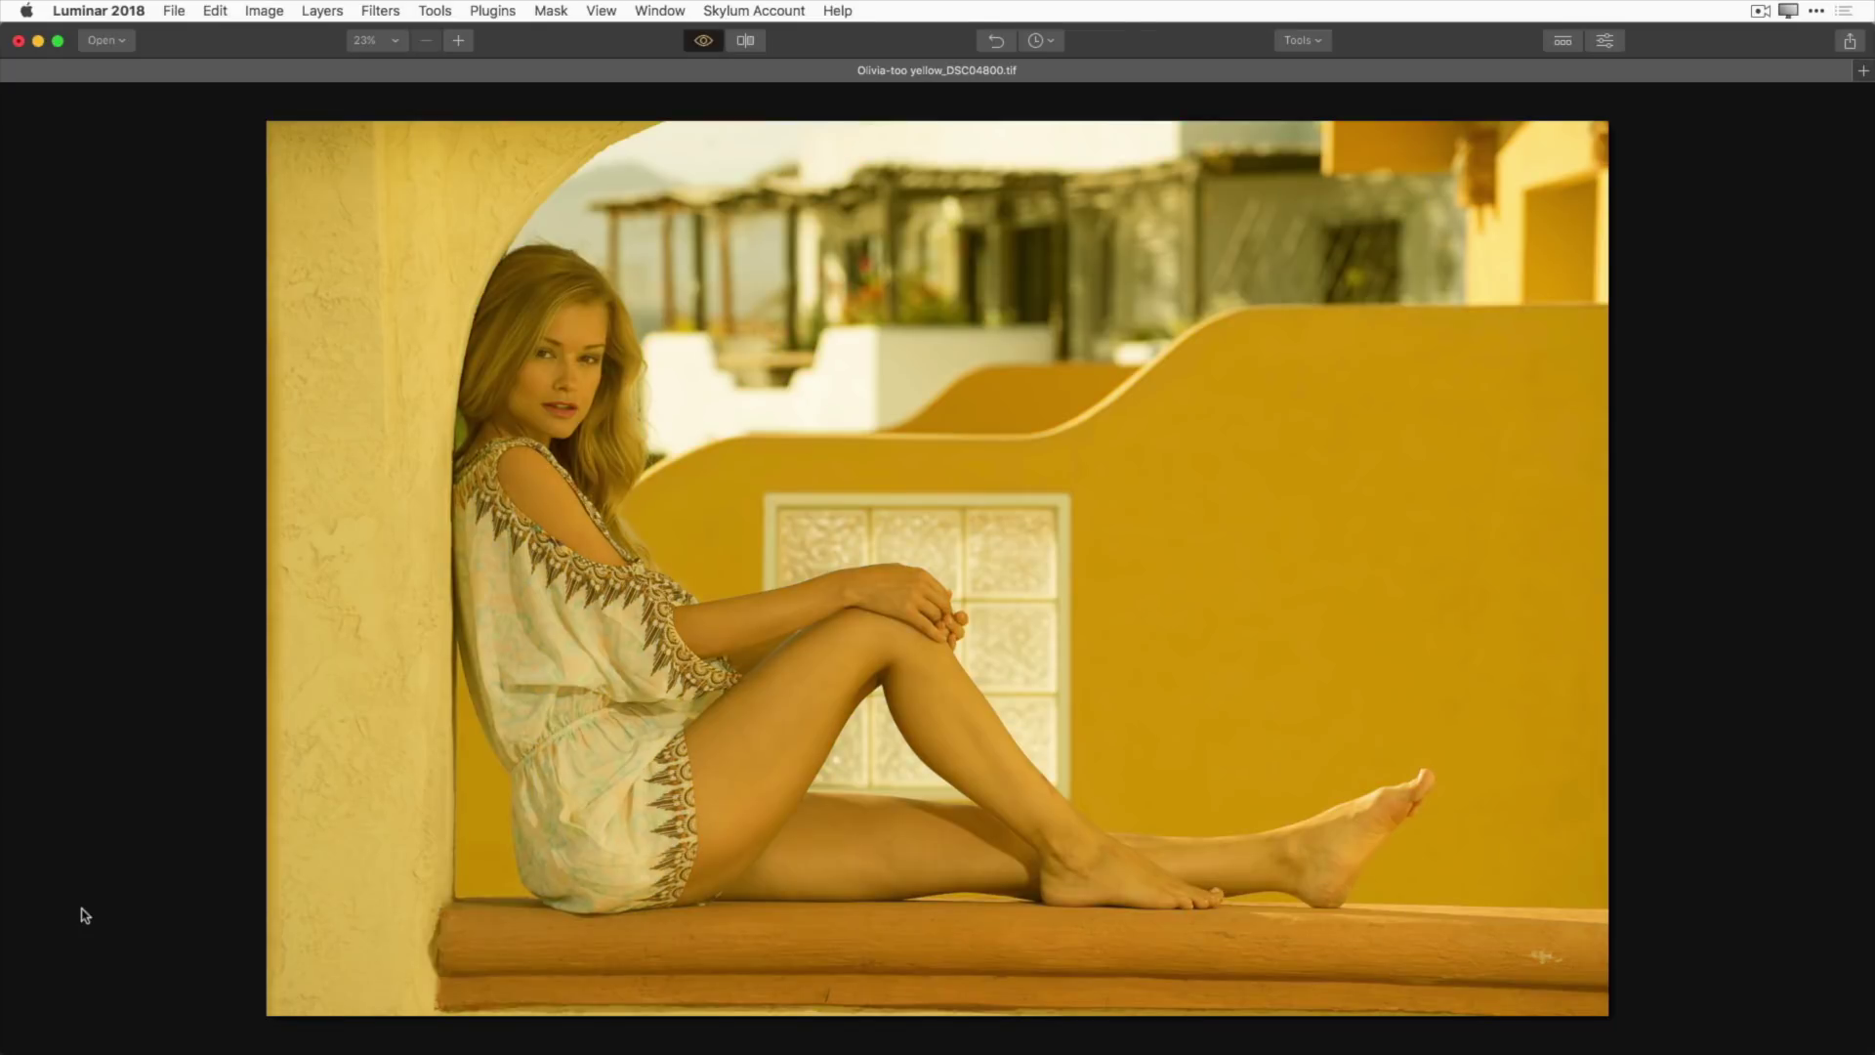
key("backslash")
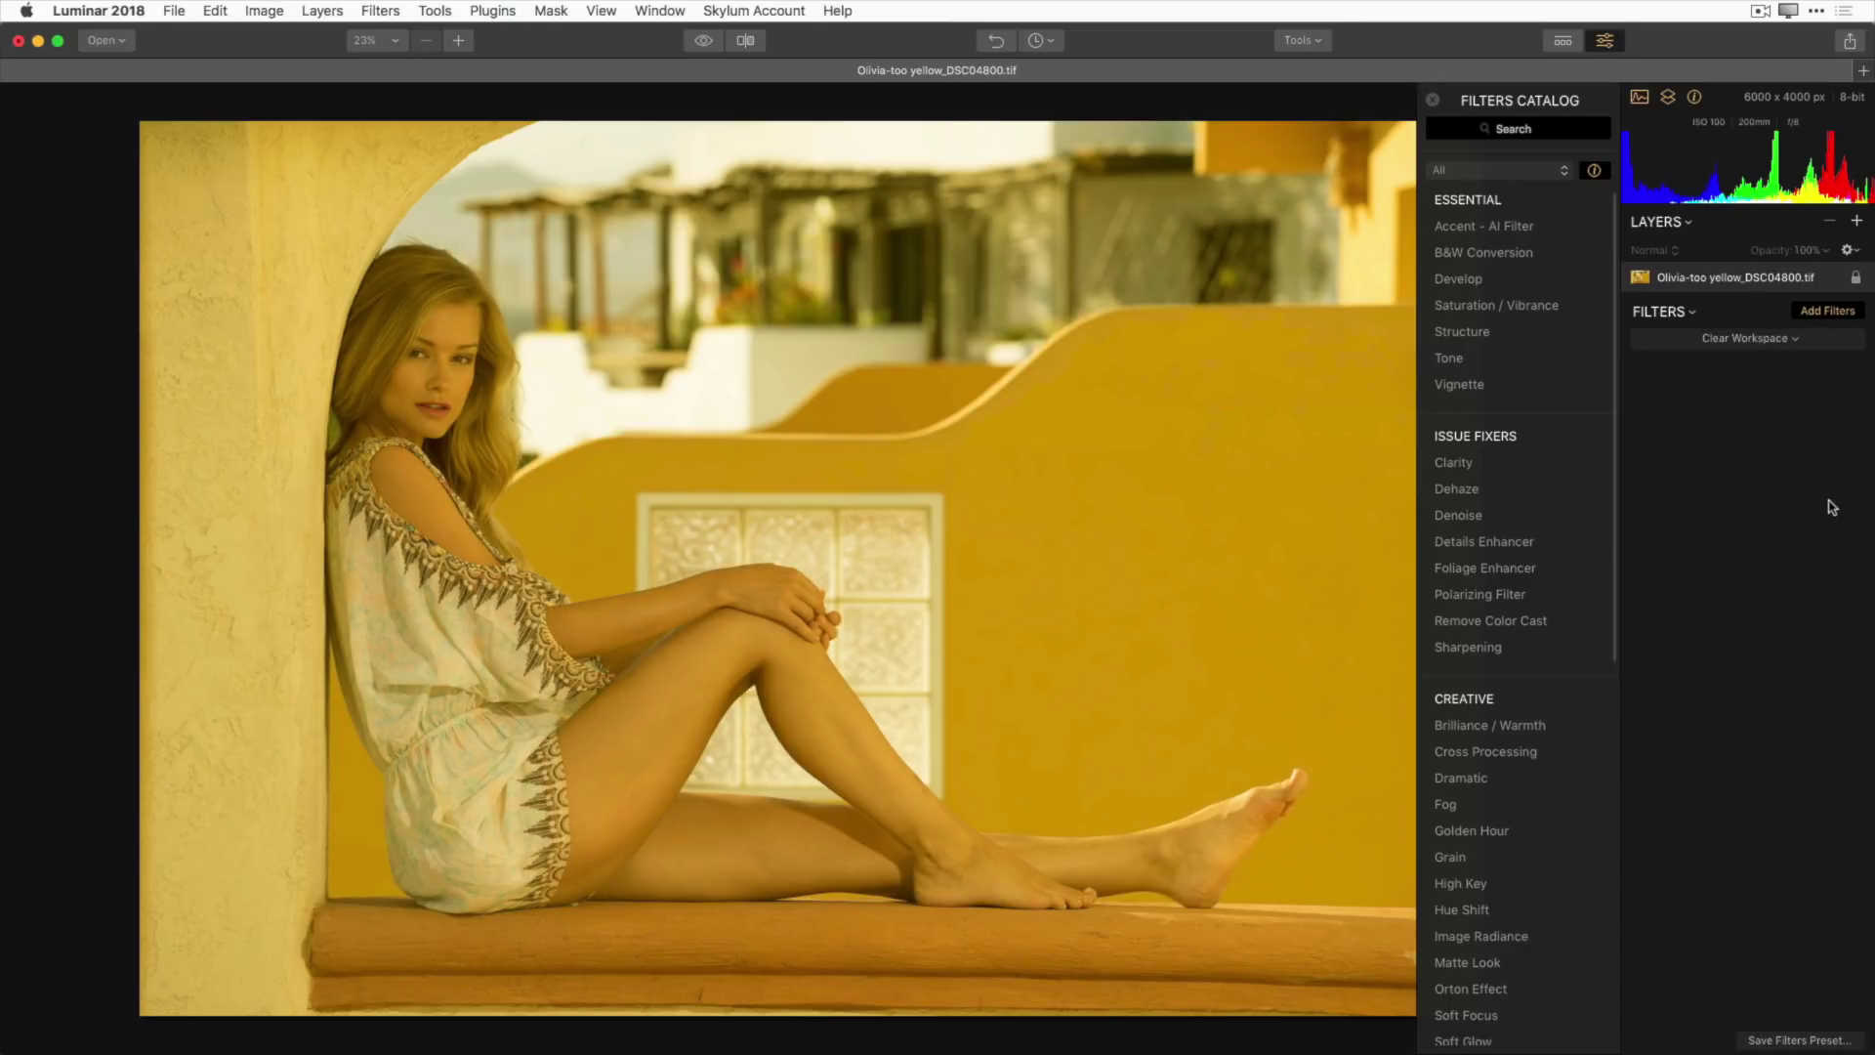
Step: Add the Develop filter and correct its white balance by sampling a neutral area on the woman's white dress
mouse_move(1473, 282)
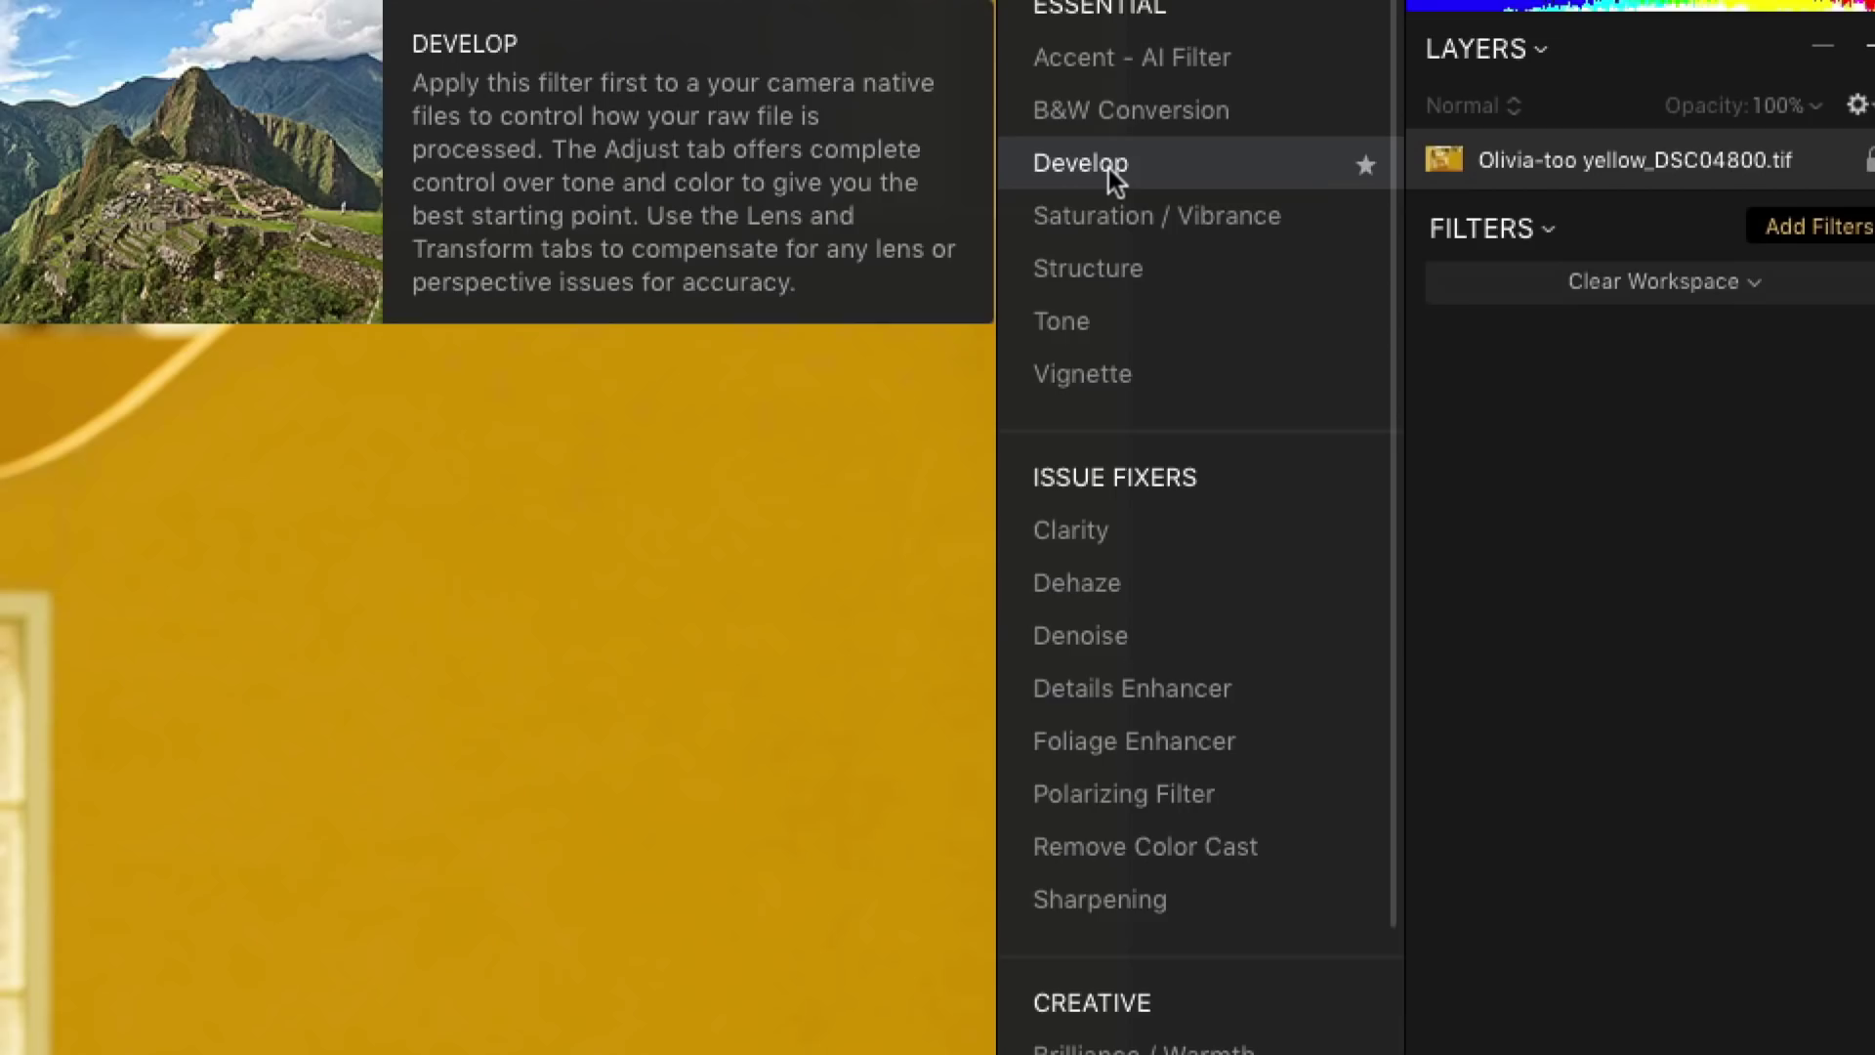
left_click(1109, 168)
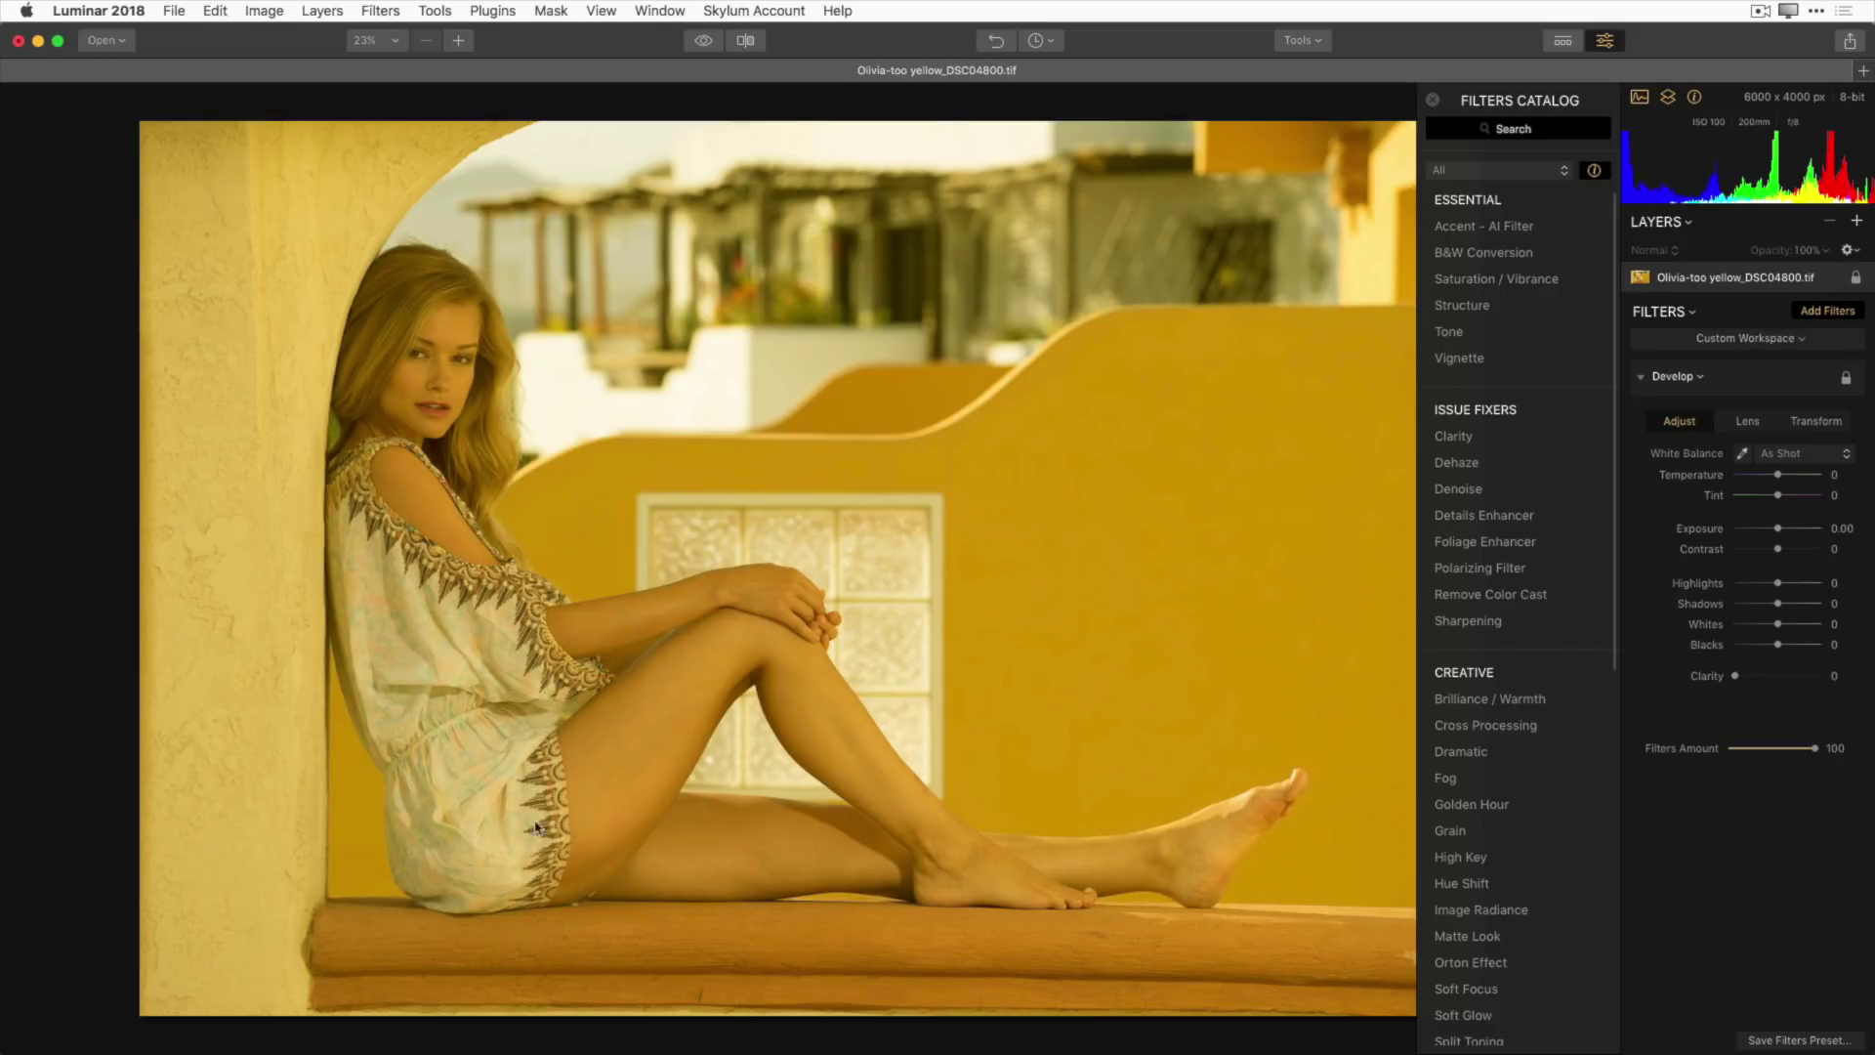
left_click(480, 690)
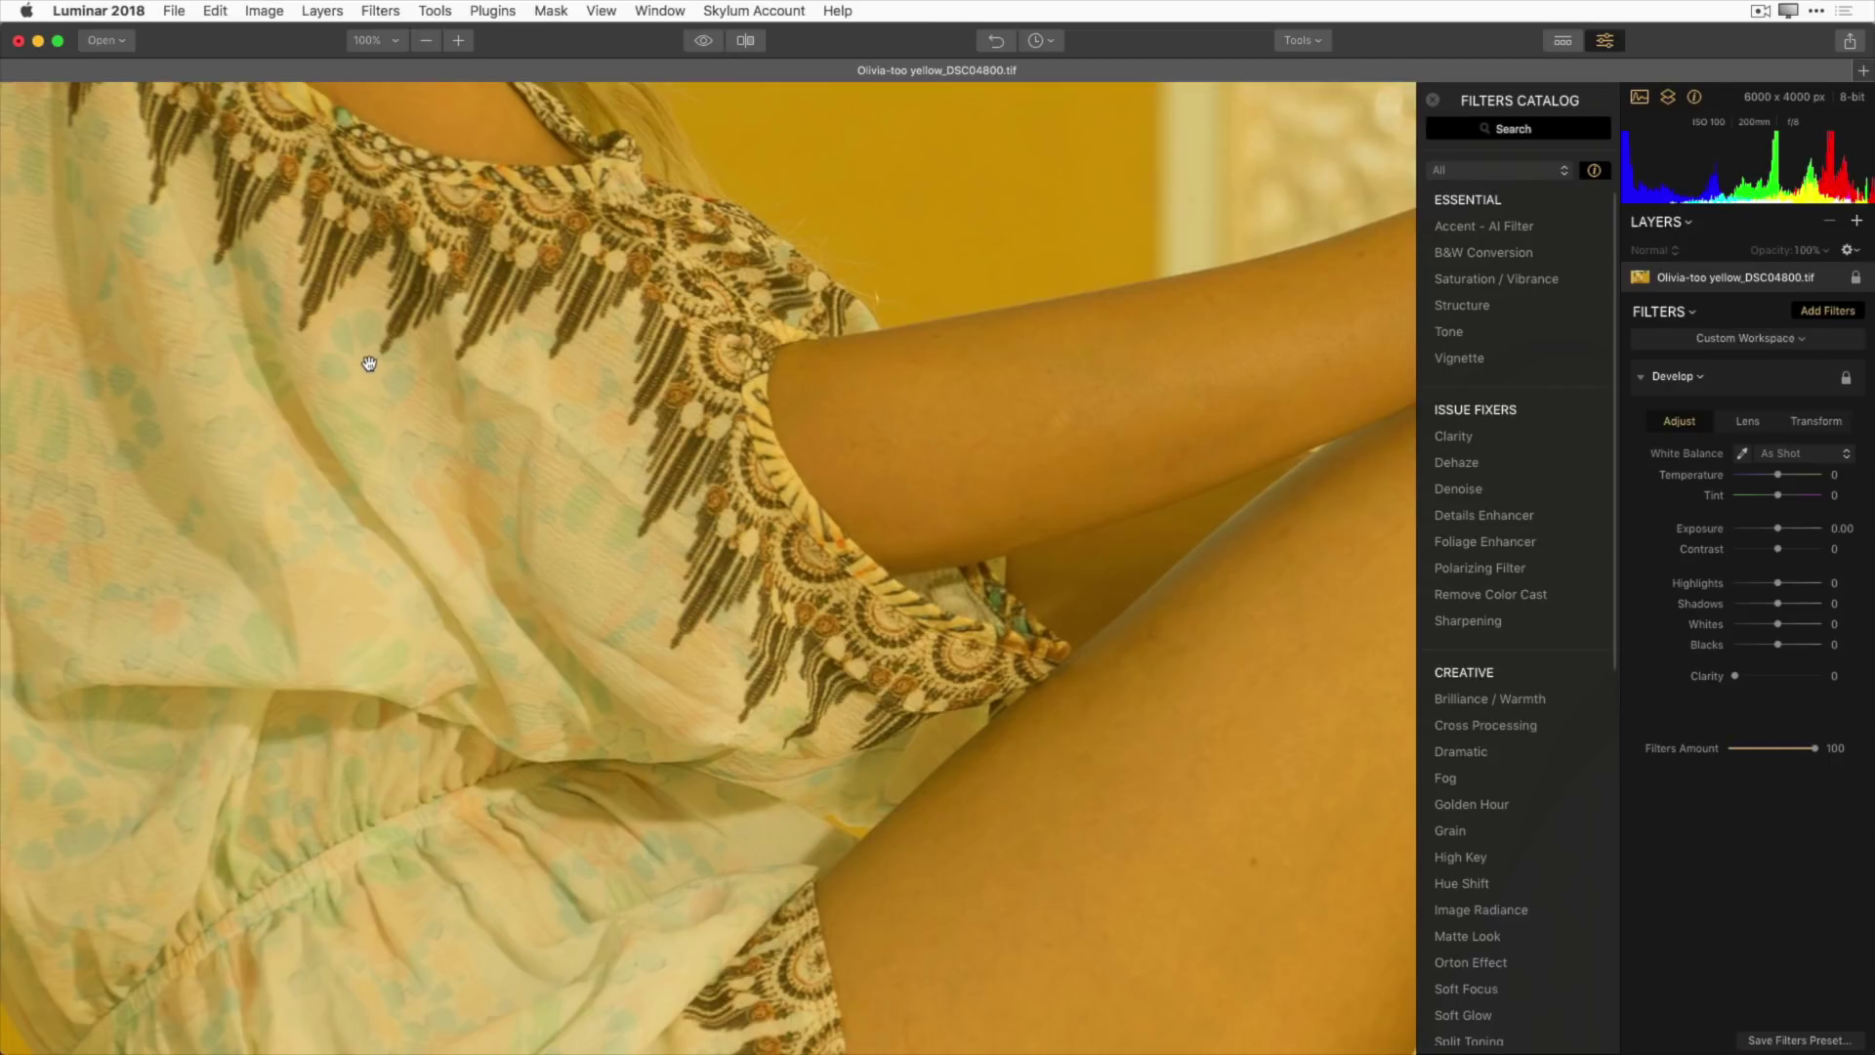
left_click(1744, 455)
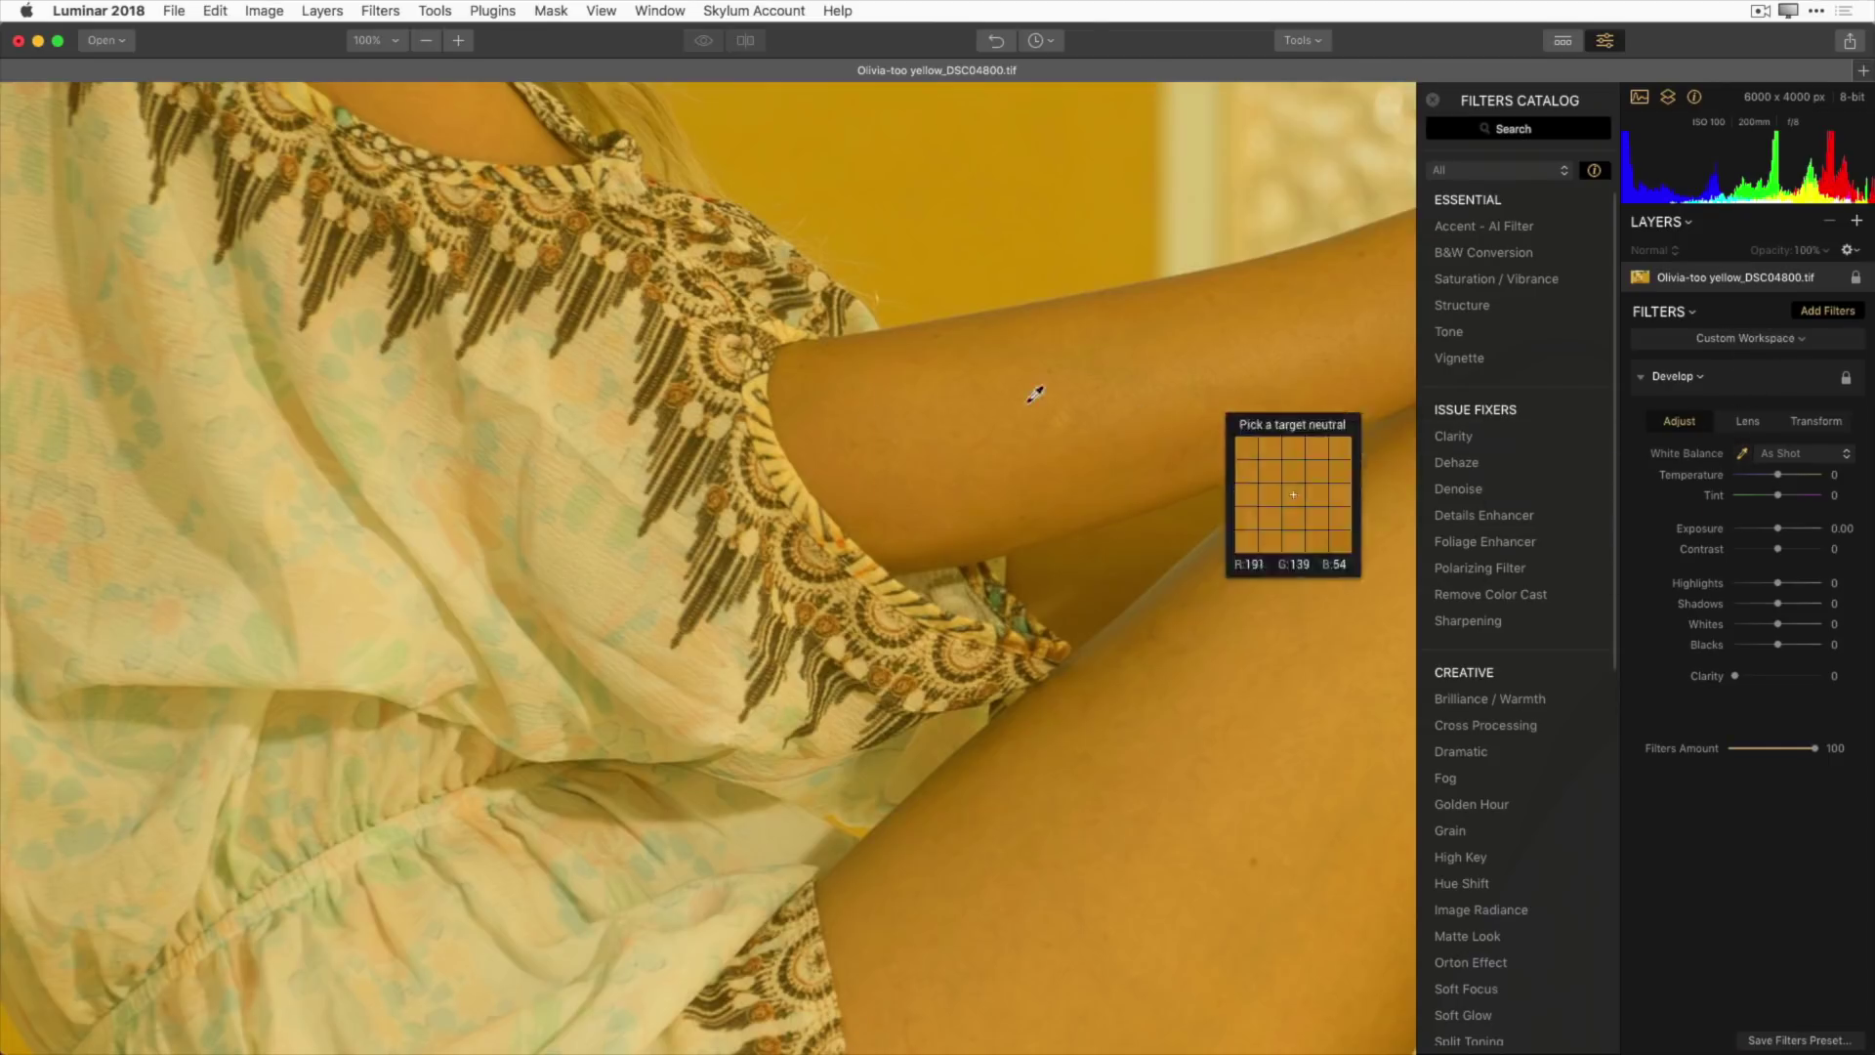
left_click(368, 364)
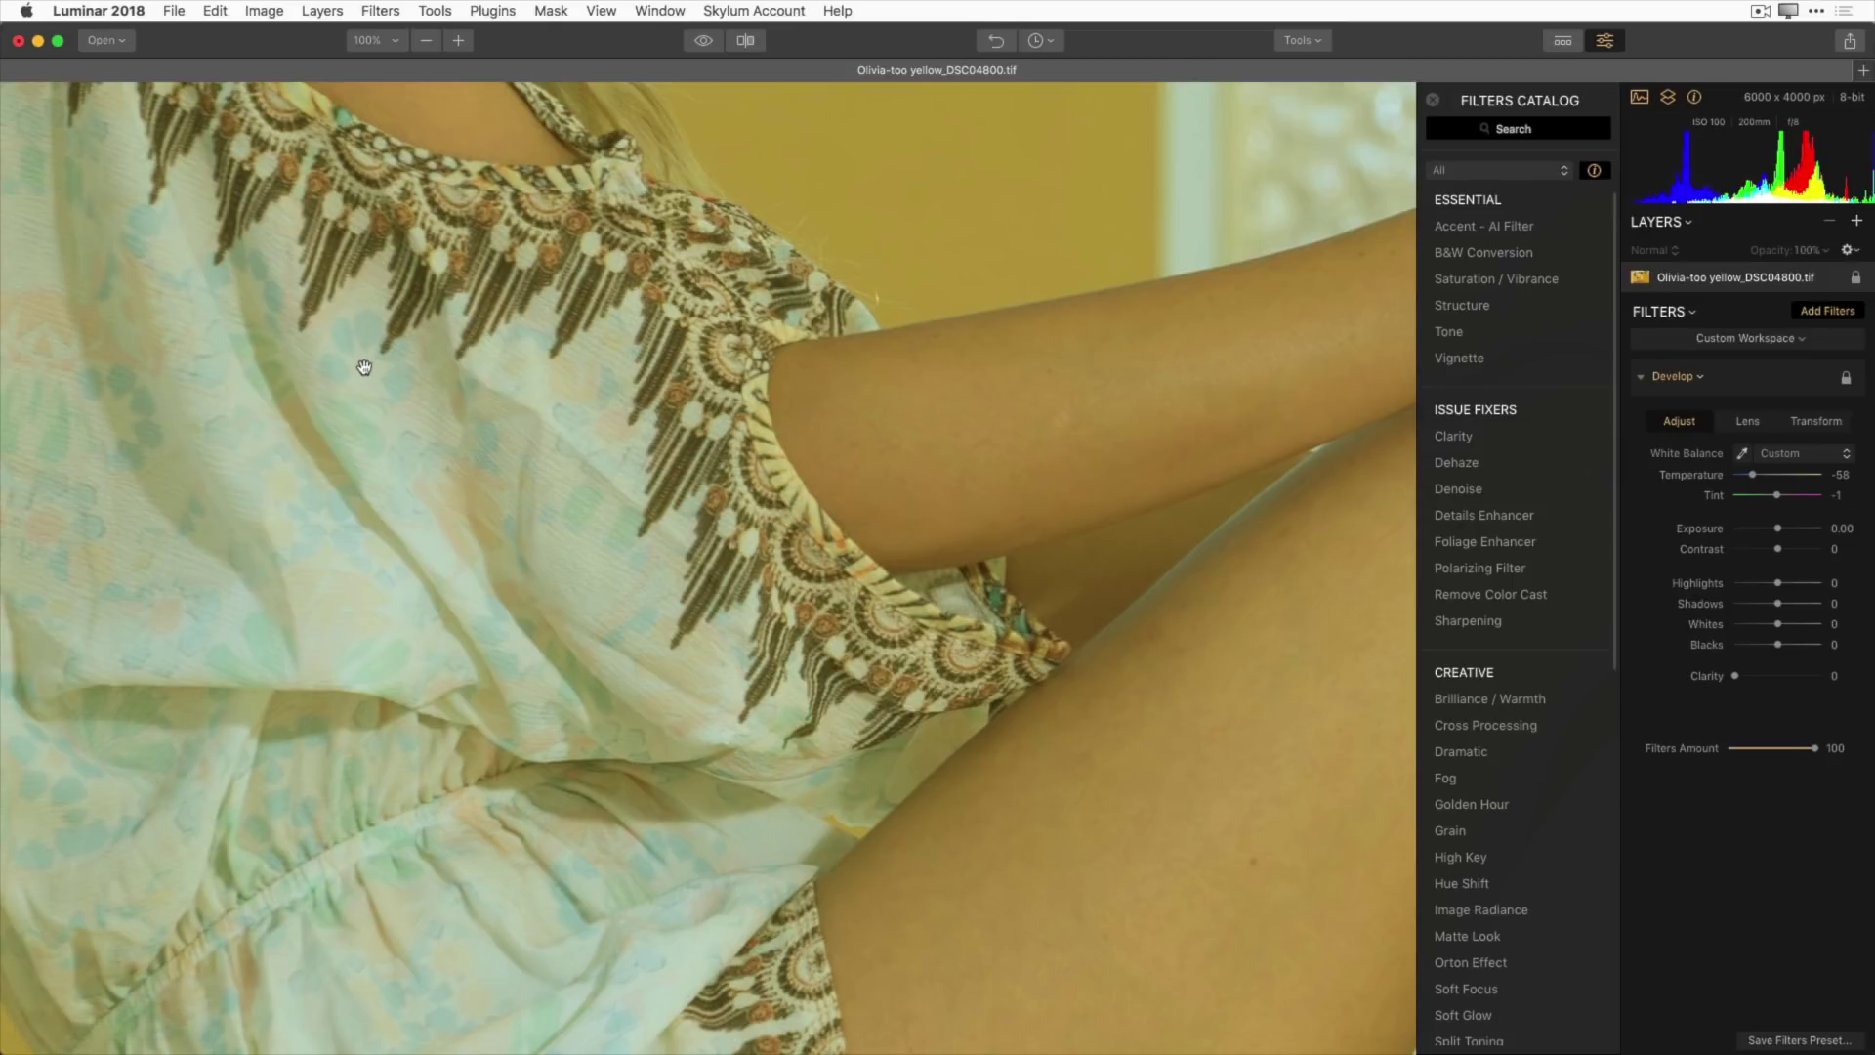
Step: Compare the whole corrected photo with the original in the split before/after view, moving the divider across the image
key("super+0")
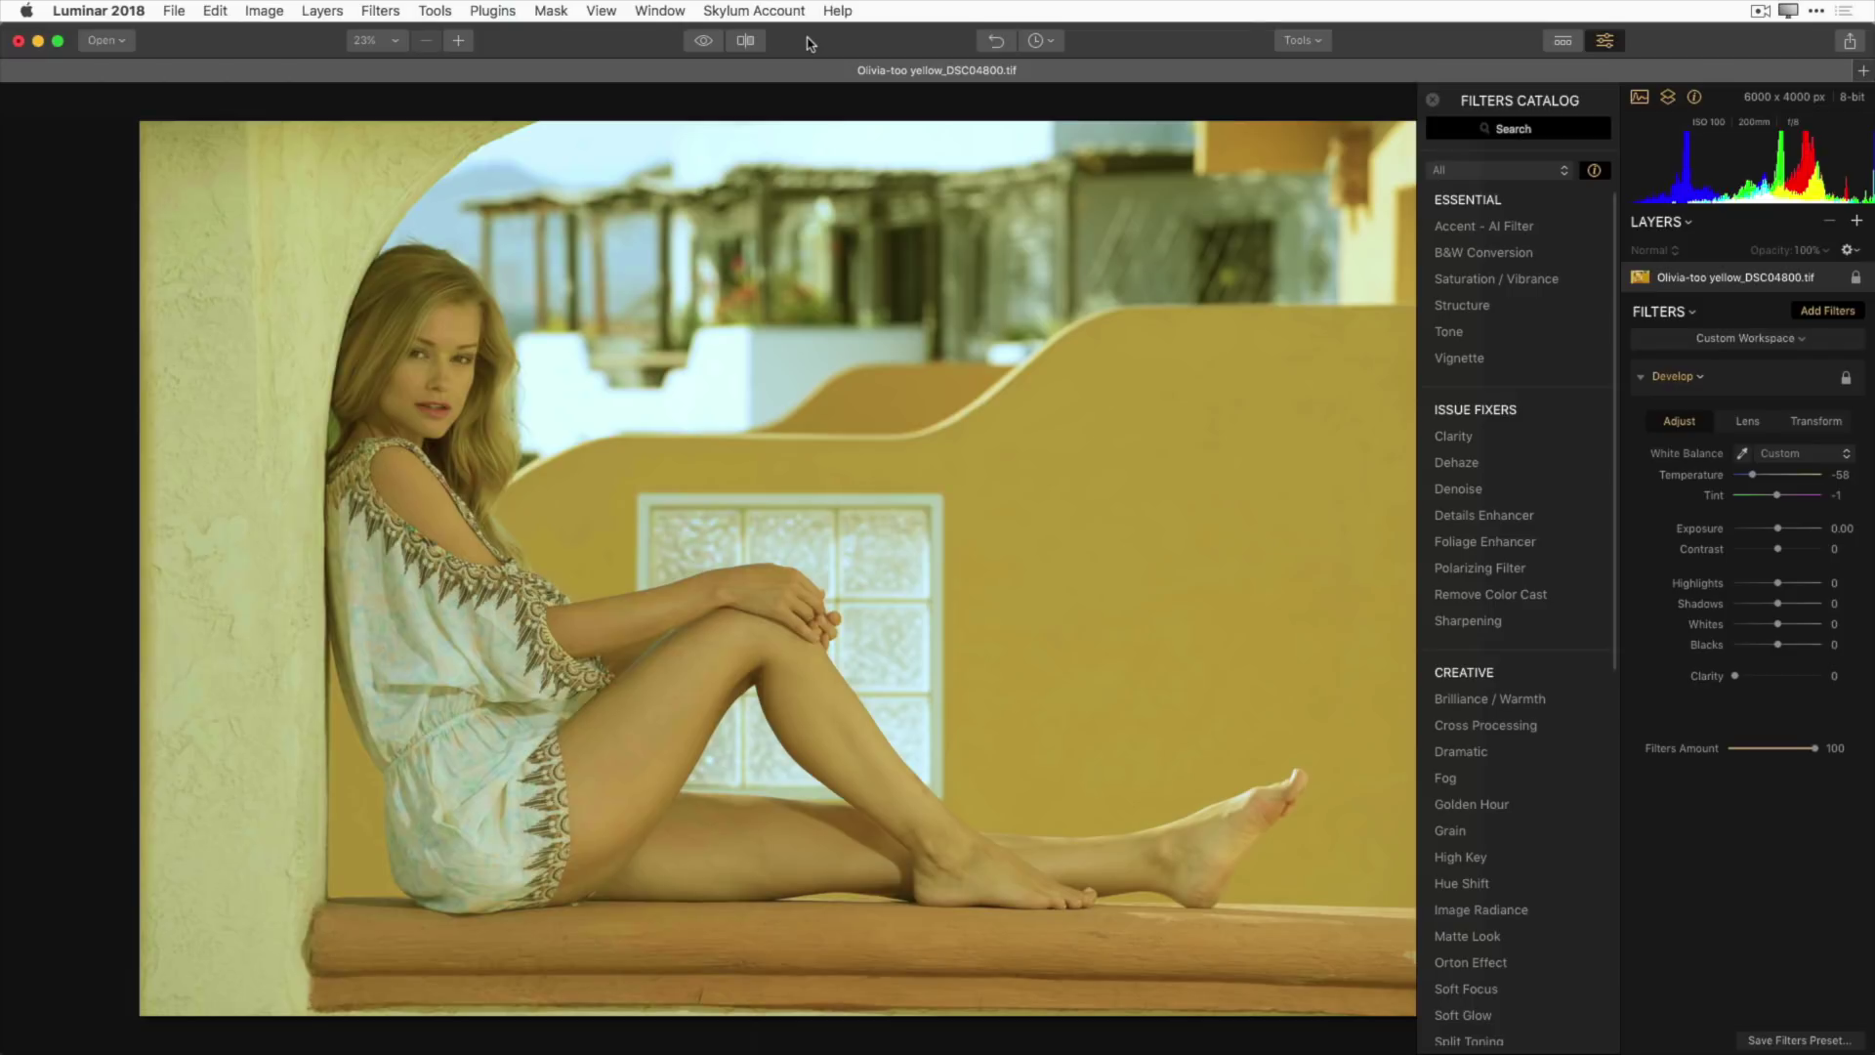
left_click(748, 45)
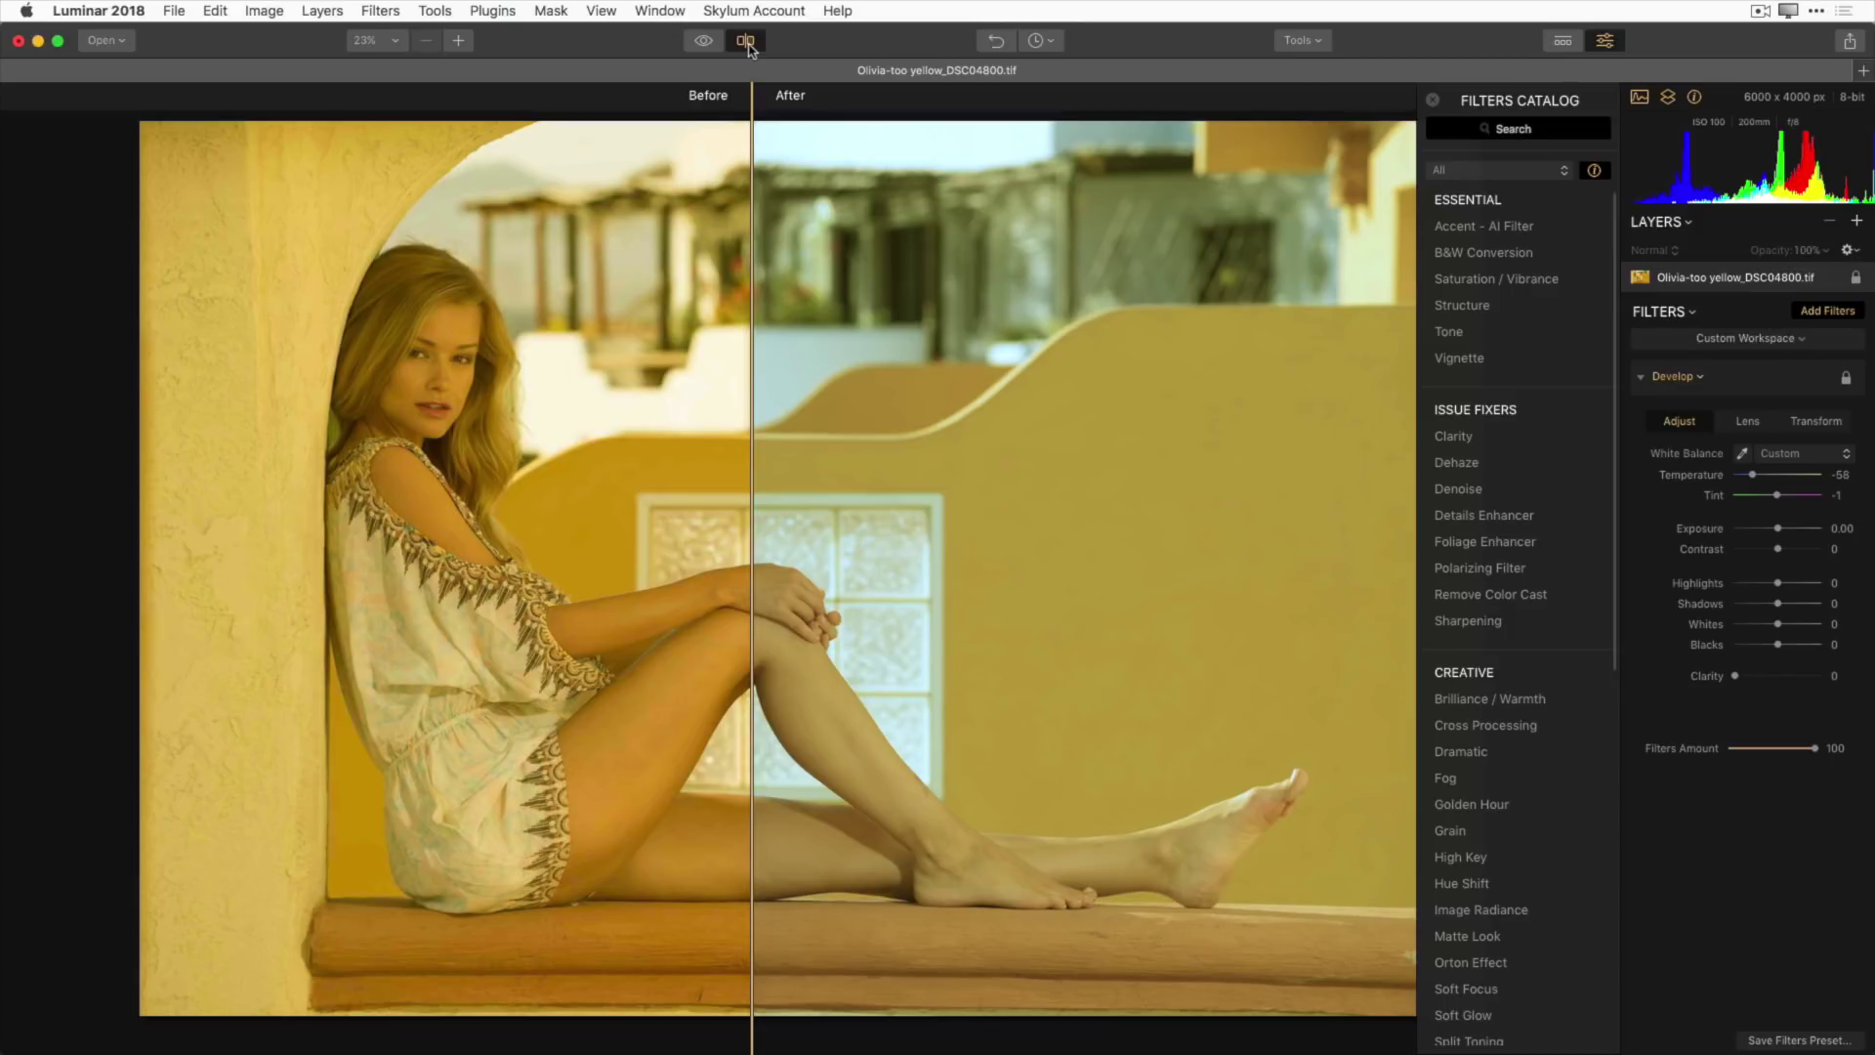
left_click_drag(753, 619, 250, 698)
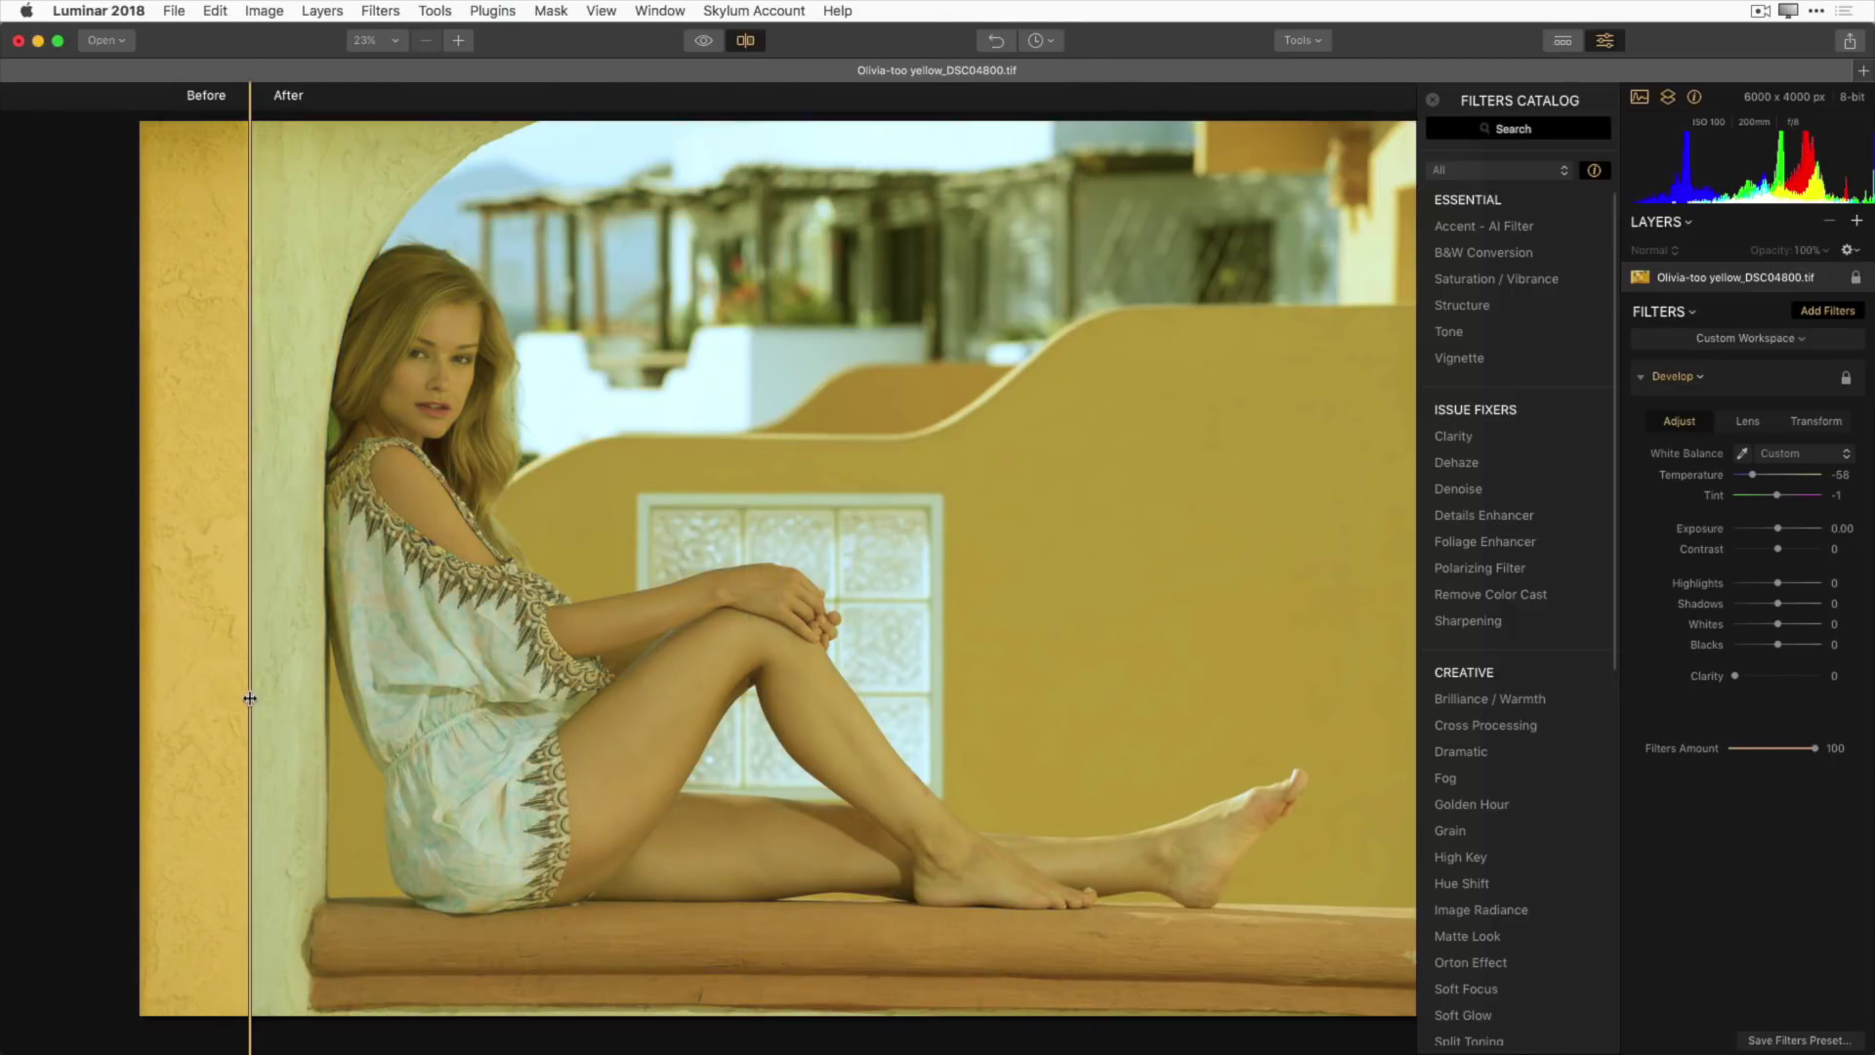
left_click(744, 44)
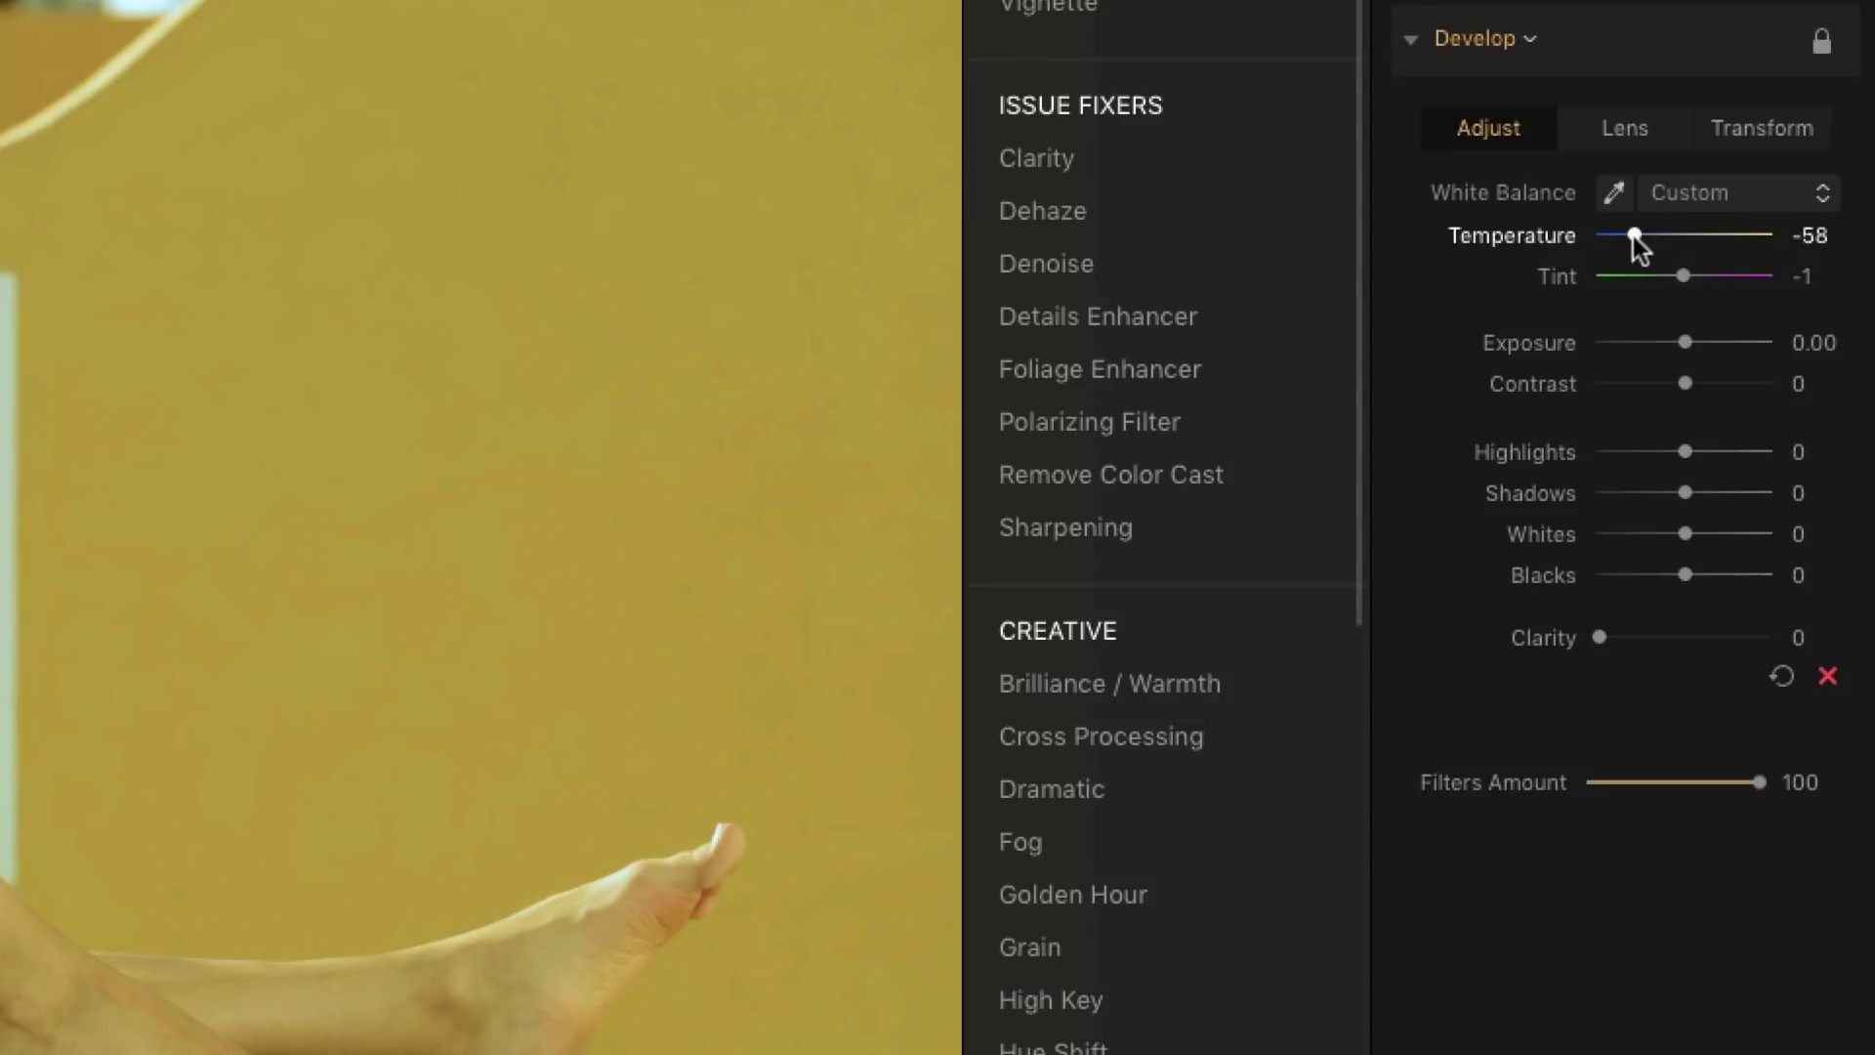
Step: Set the Develop filter's Temperature to -72 and Tint to 14, and check the result against the original
left_click_drag(1633, 235, 1624, 232)
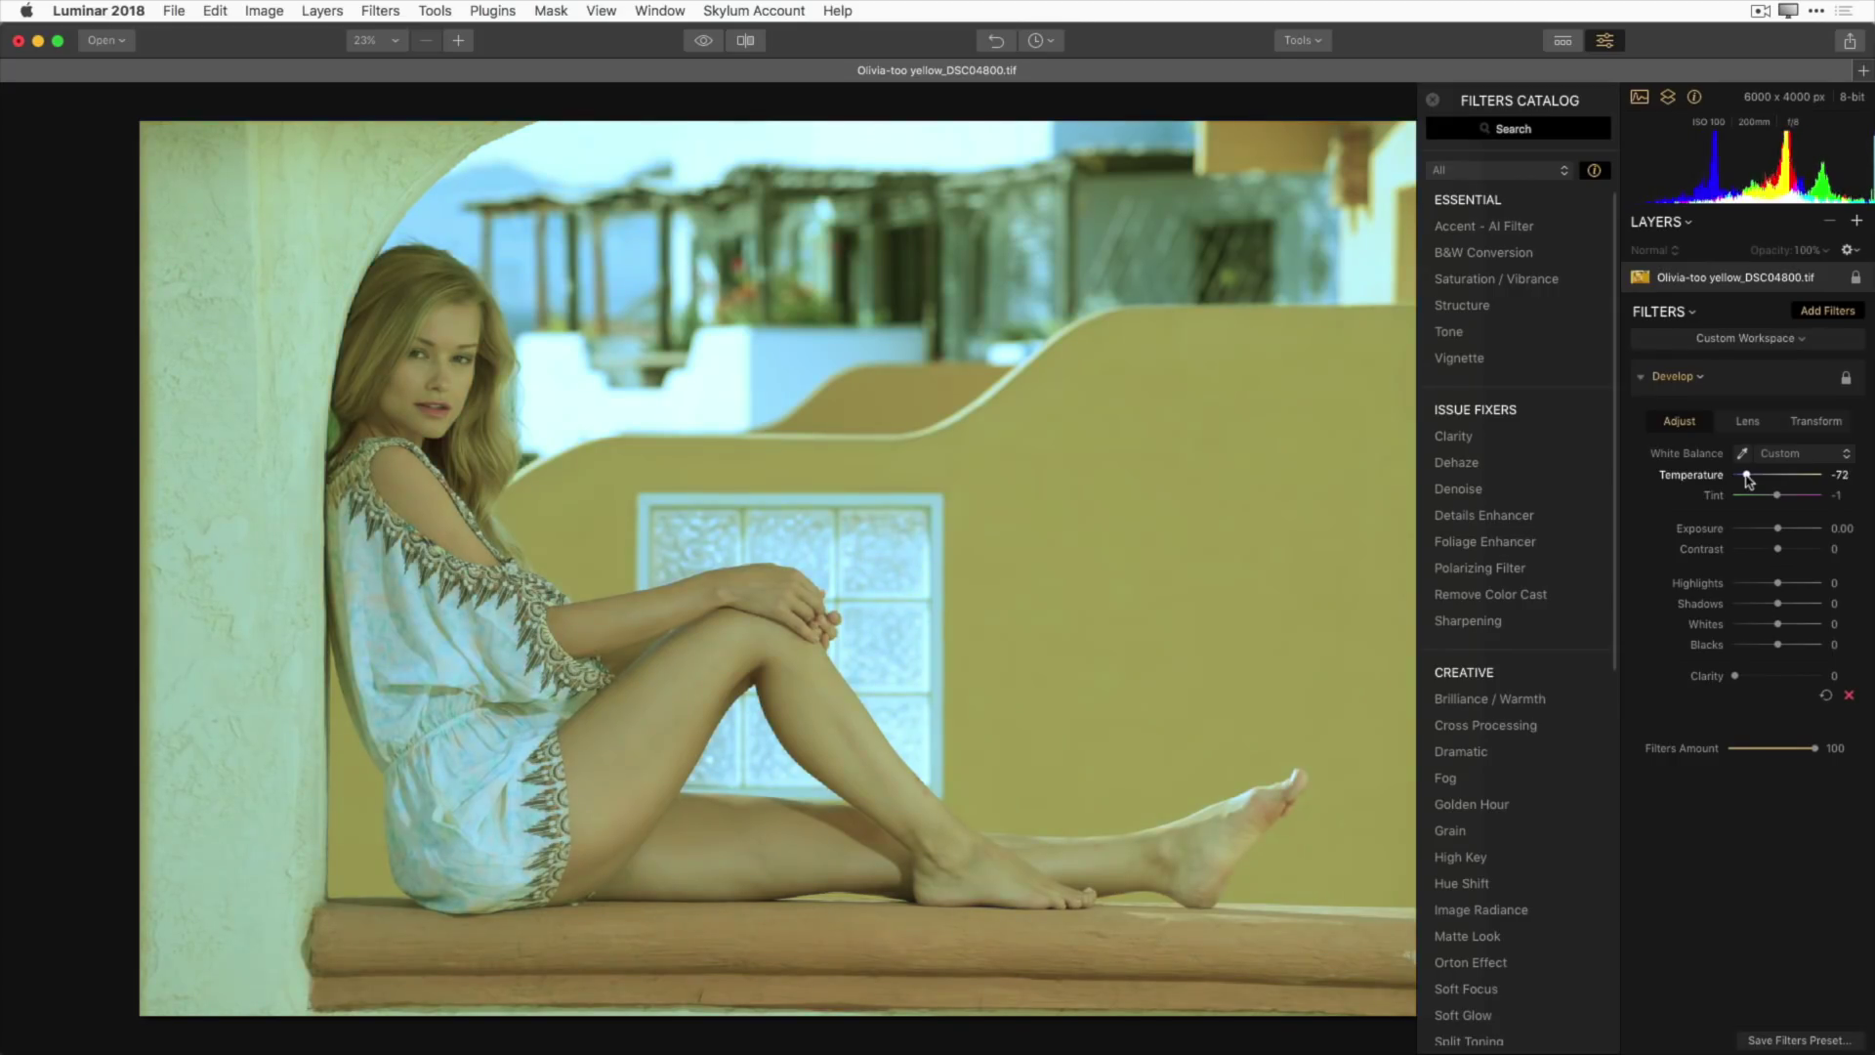
left_click_drag(1748, 473, 1747, 478)
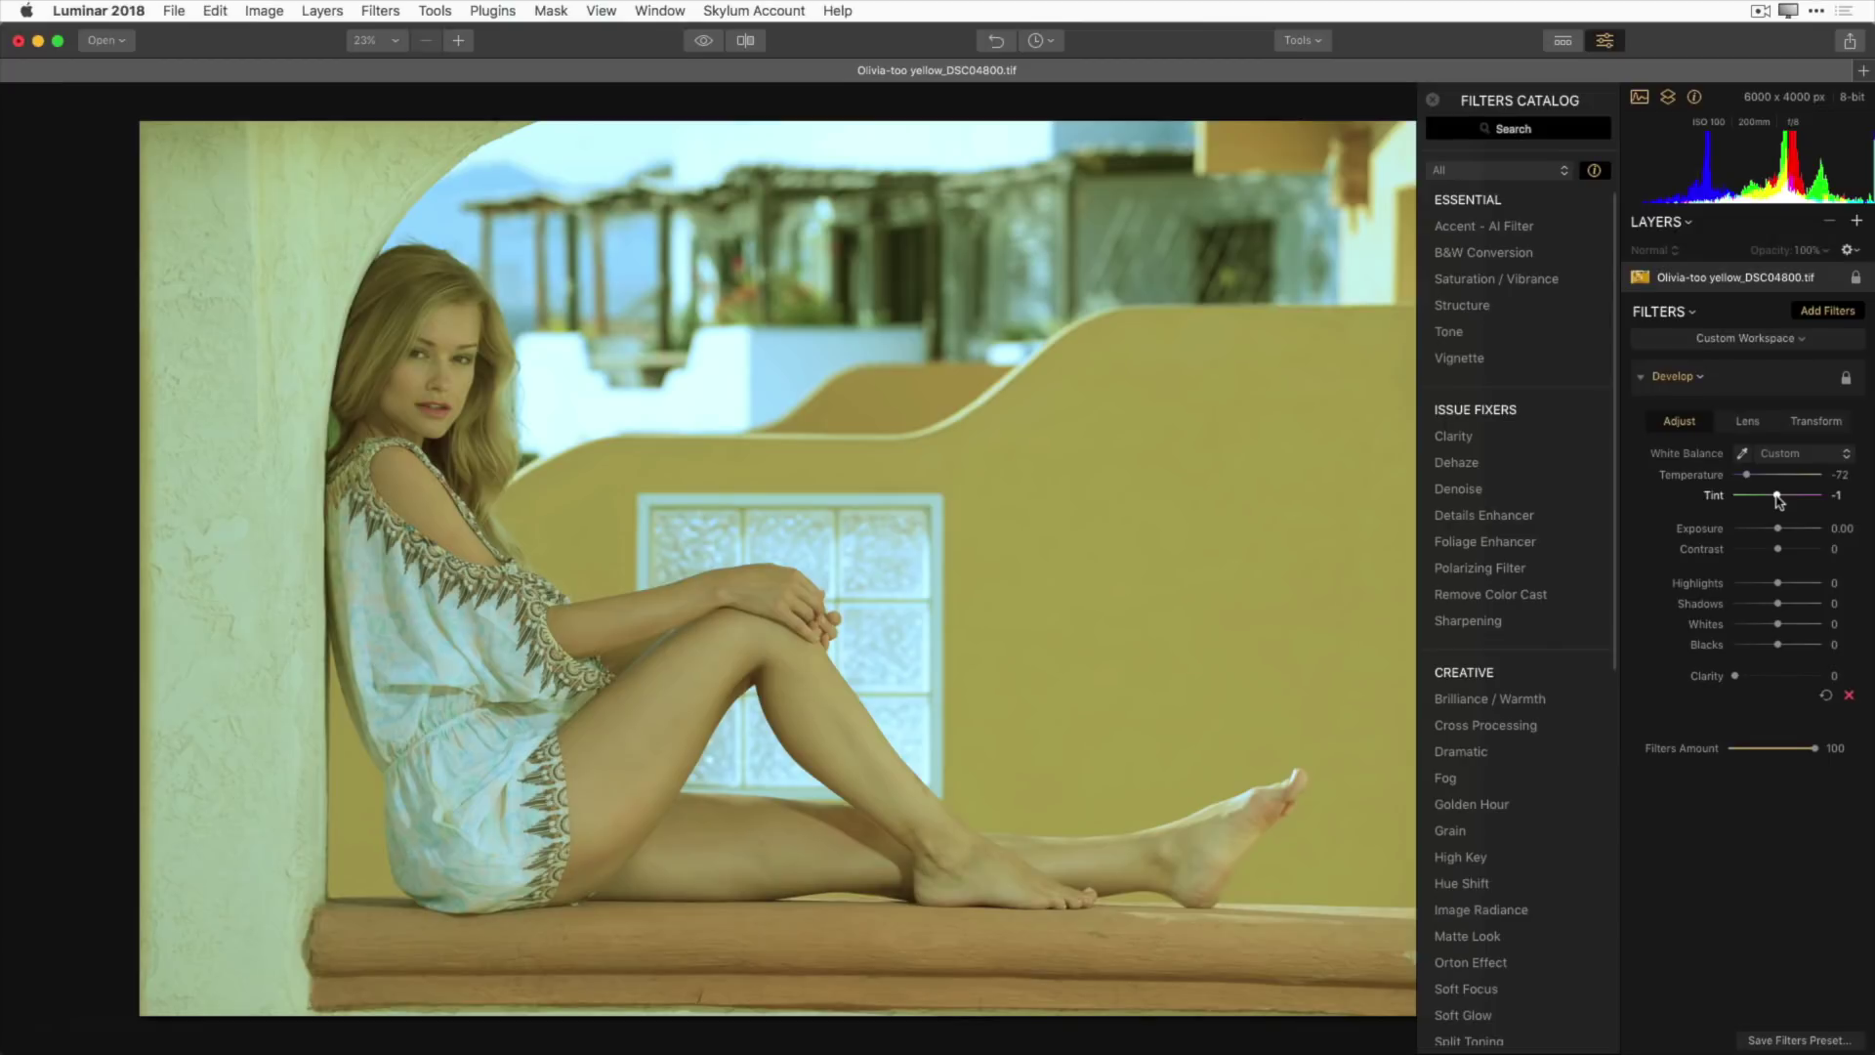
left_click_drag(1682, 278, 1686, 278)
left_click_drag(1779, 495, 1785, 496)
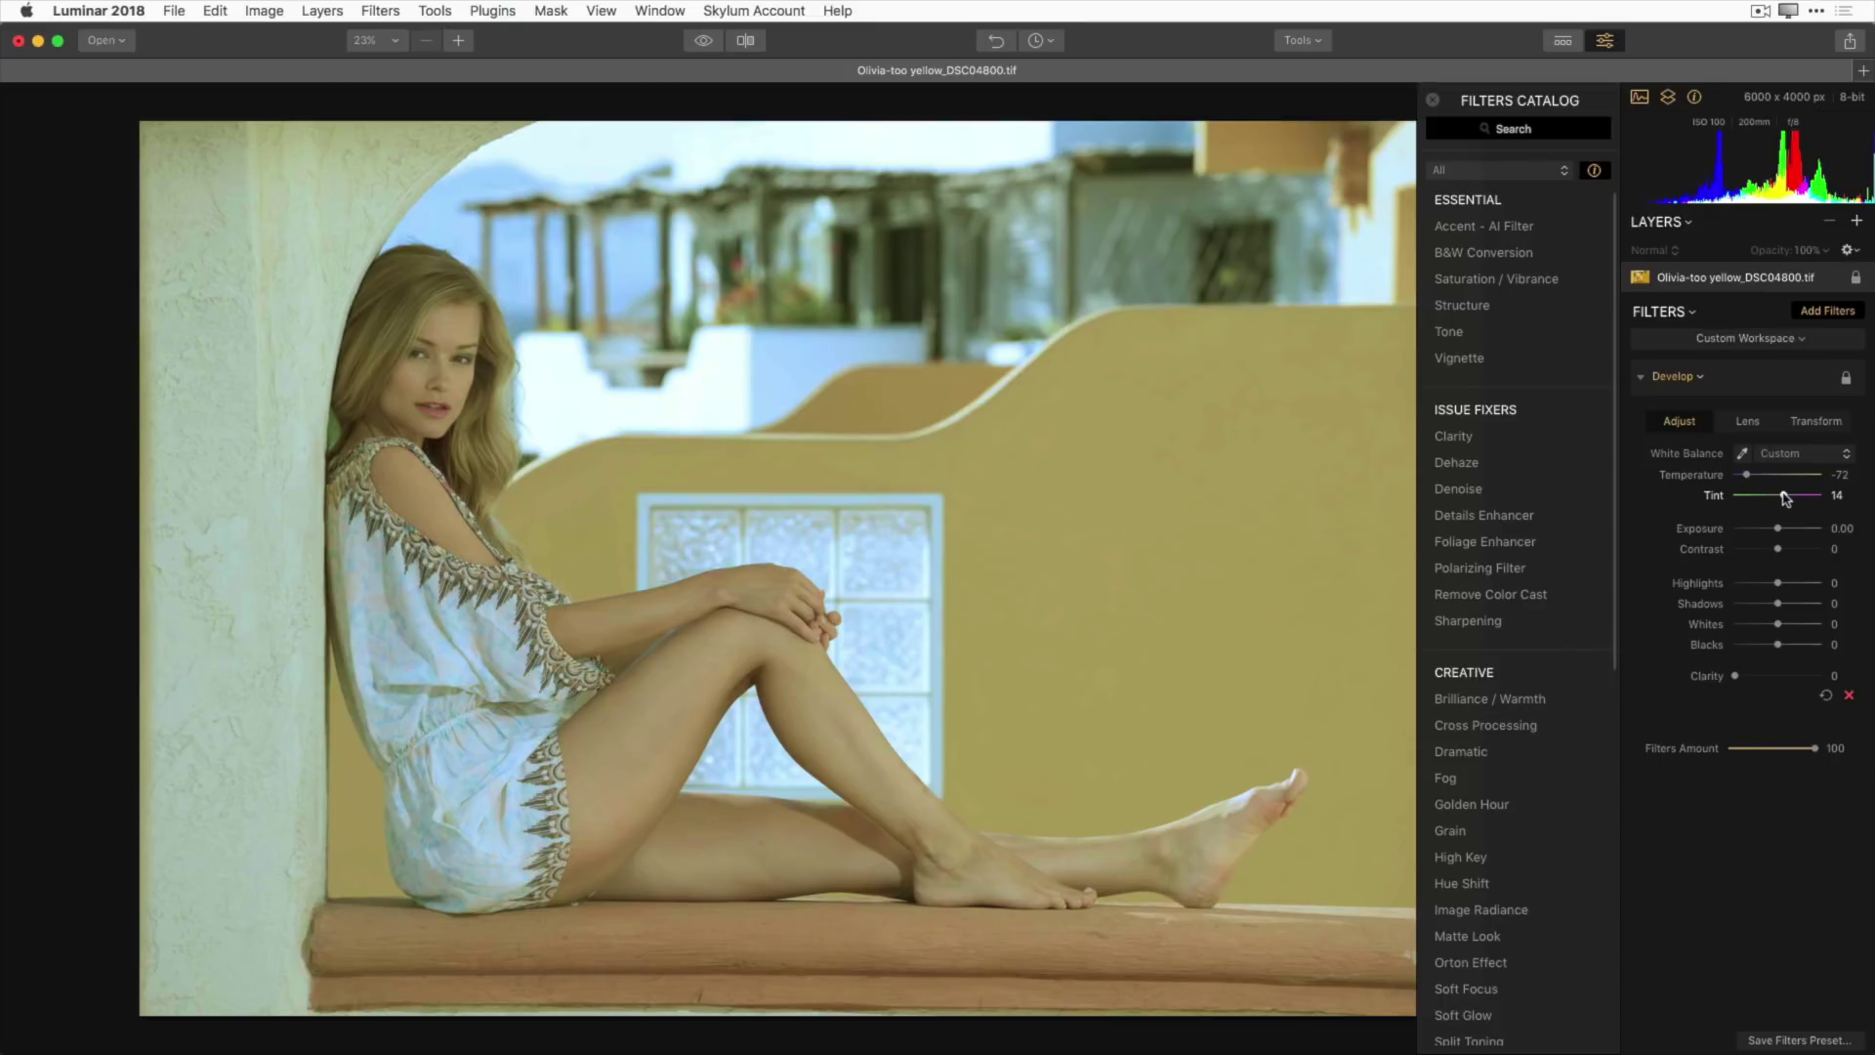
left_click(703, 41)
left_click(703, 41)
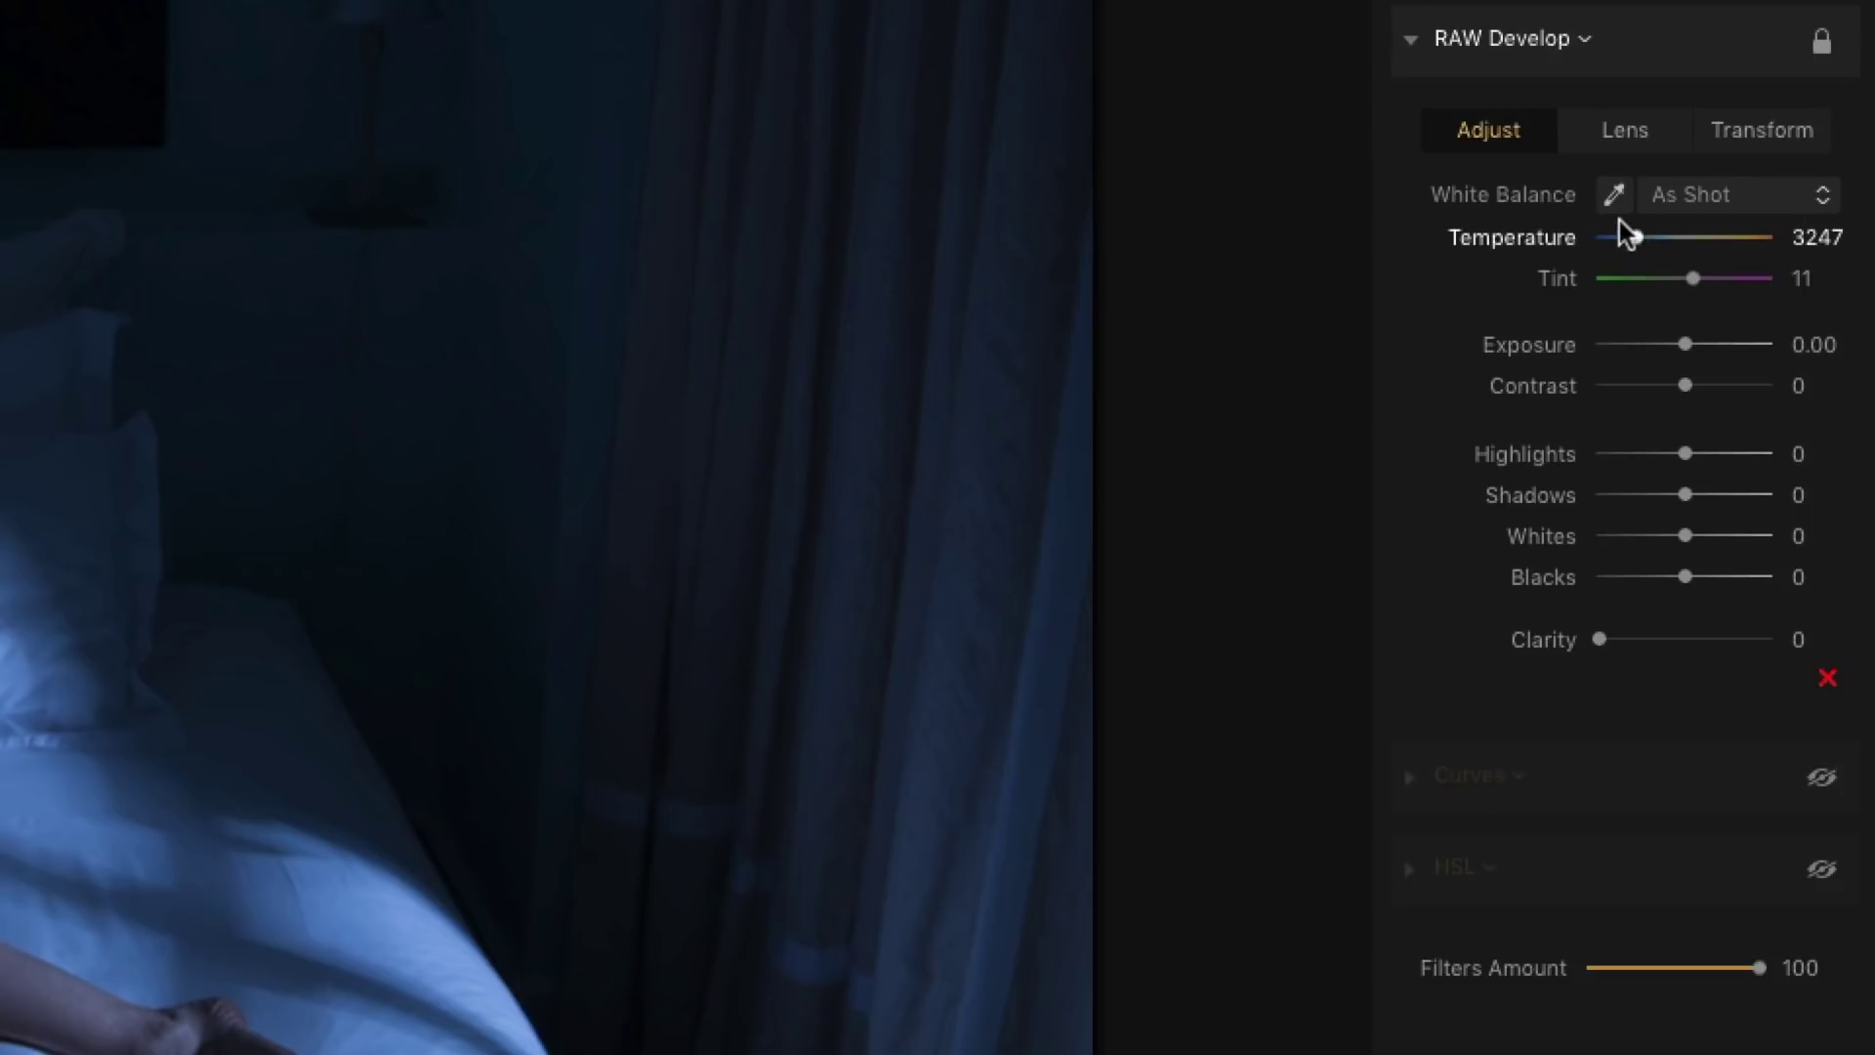
Step: Set the white balance of the raw bedroom photo to Daylight in the RAW Develop filter
left_click(1818, 201)
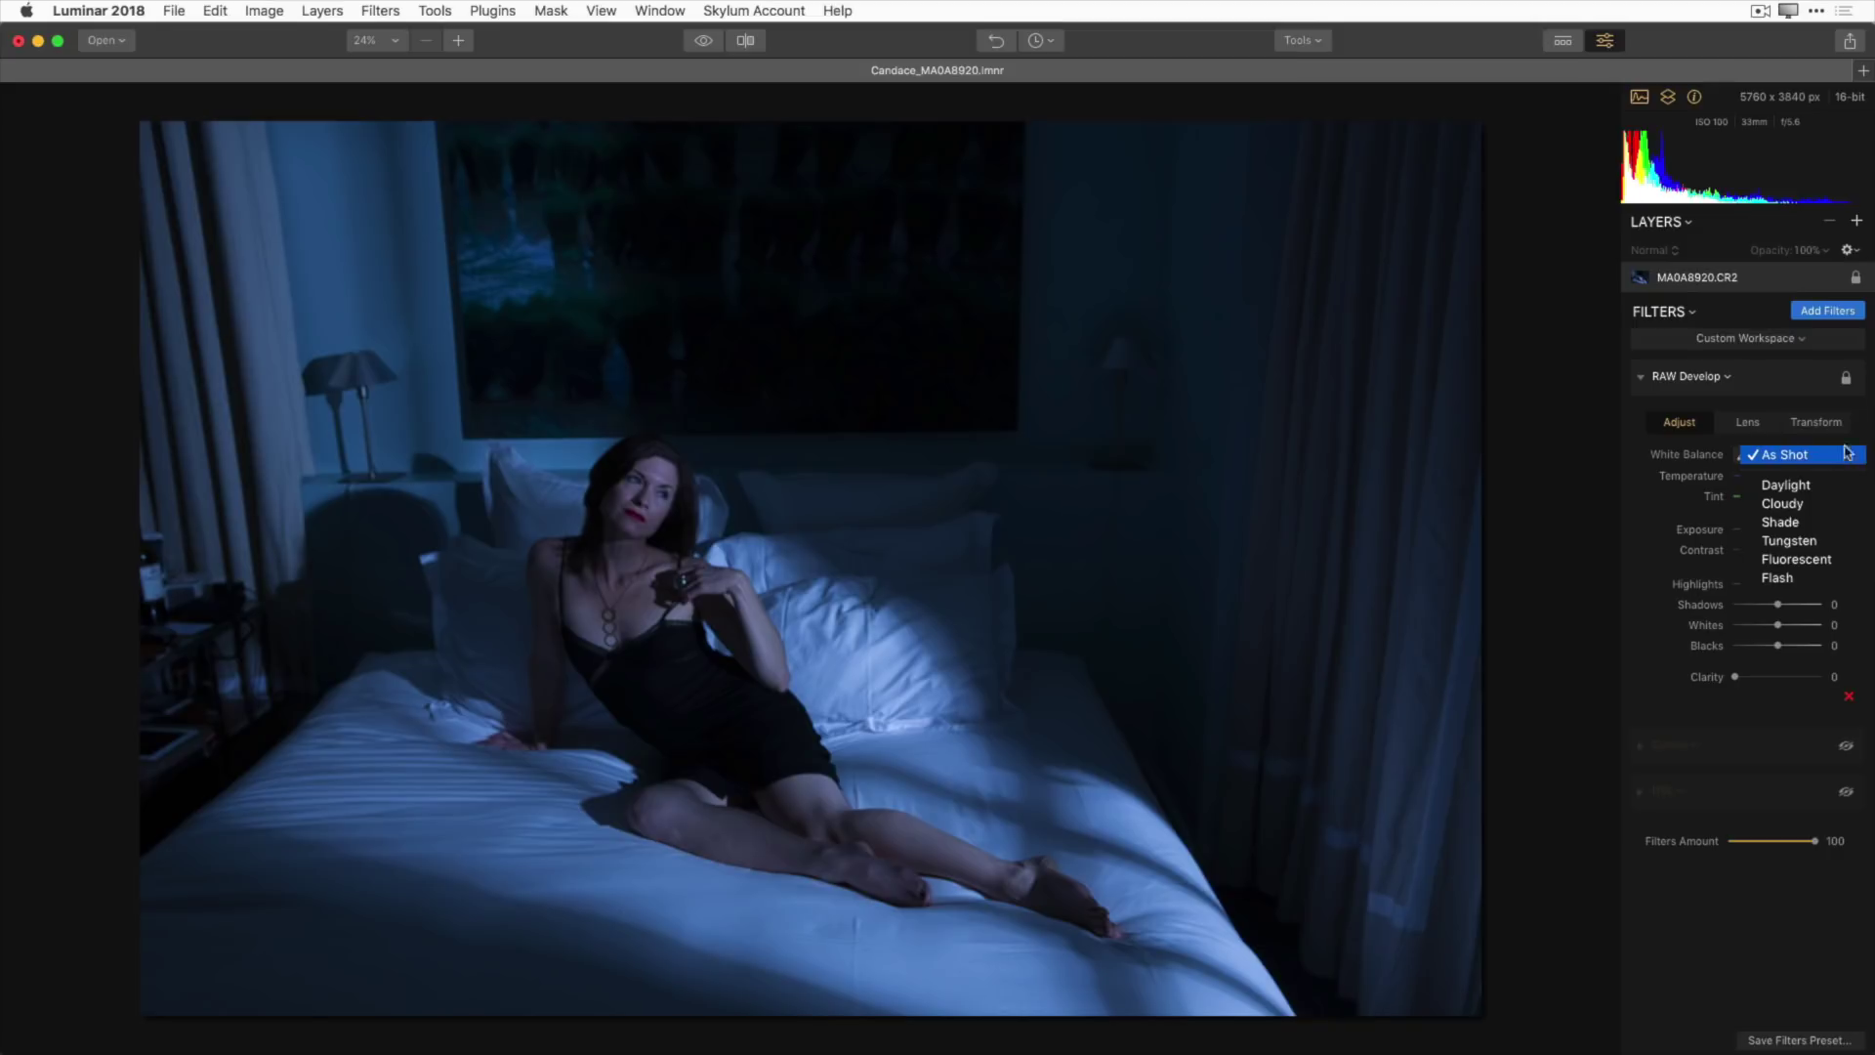
left_click(1823, 498)
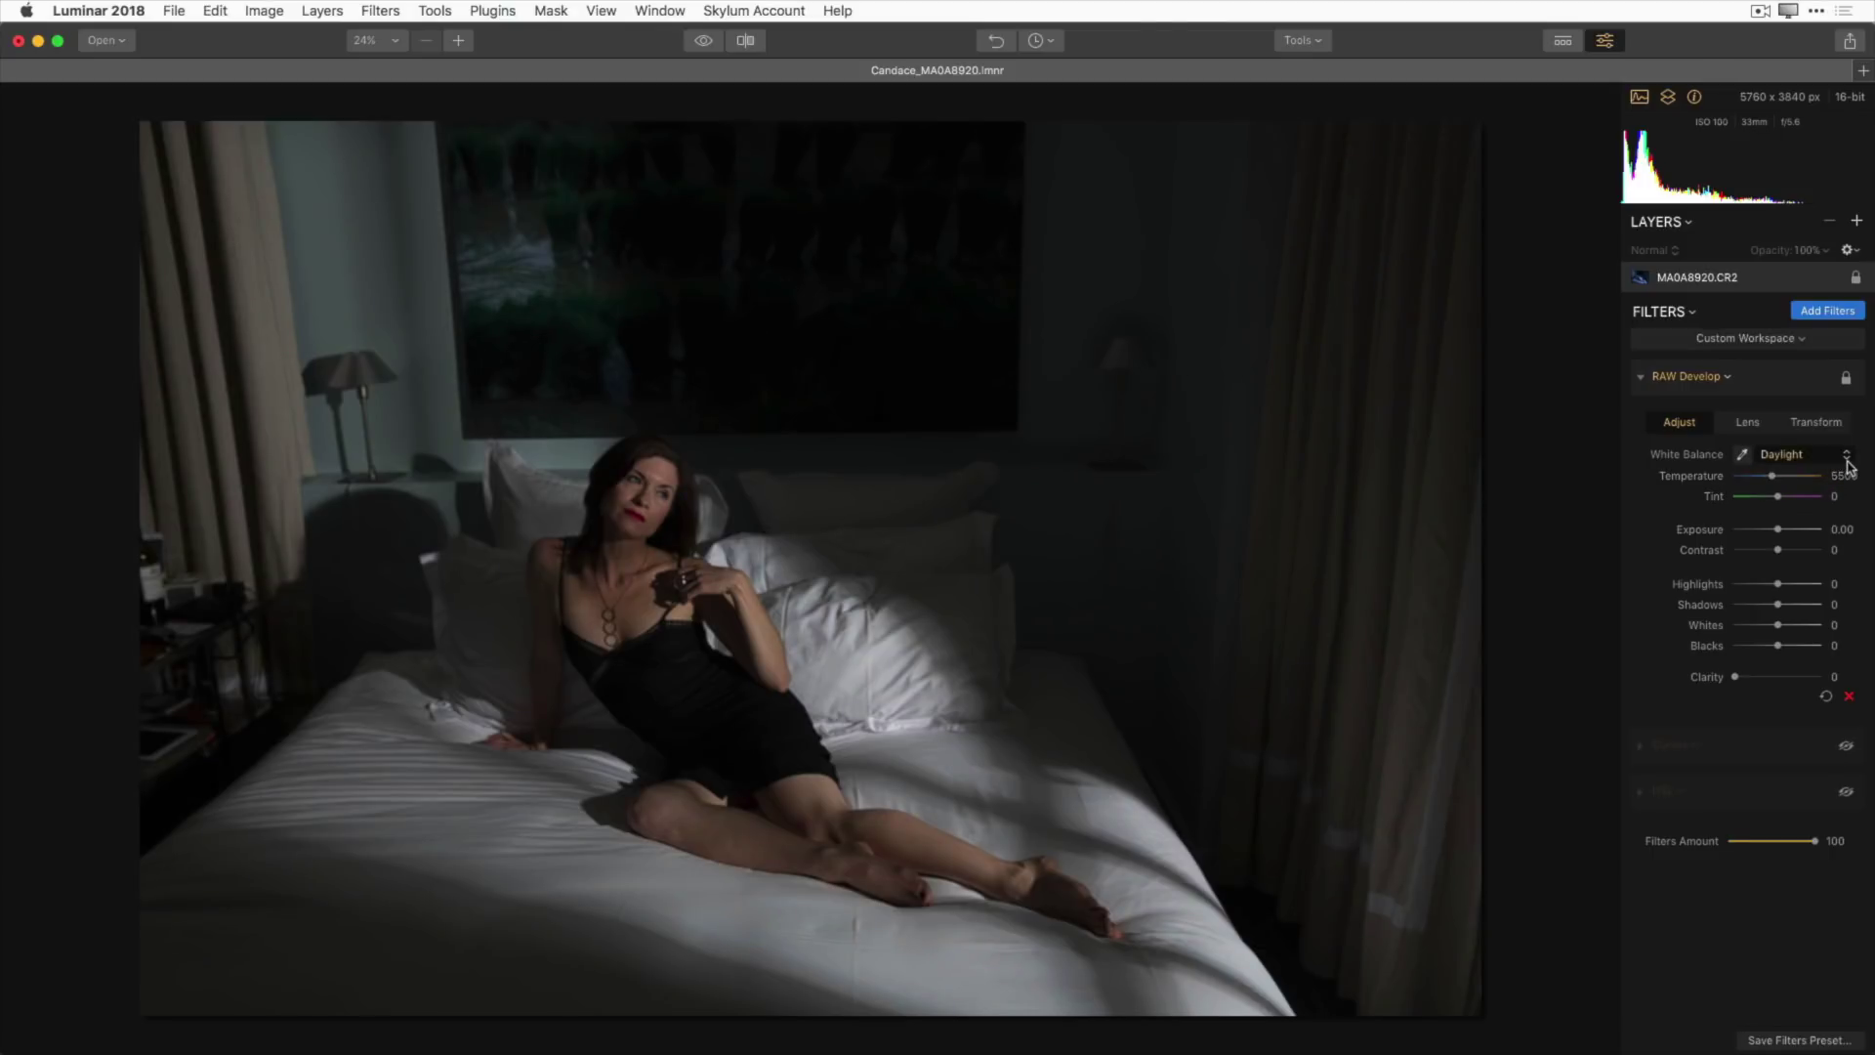
left_click(1842, 455)
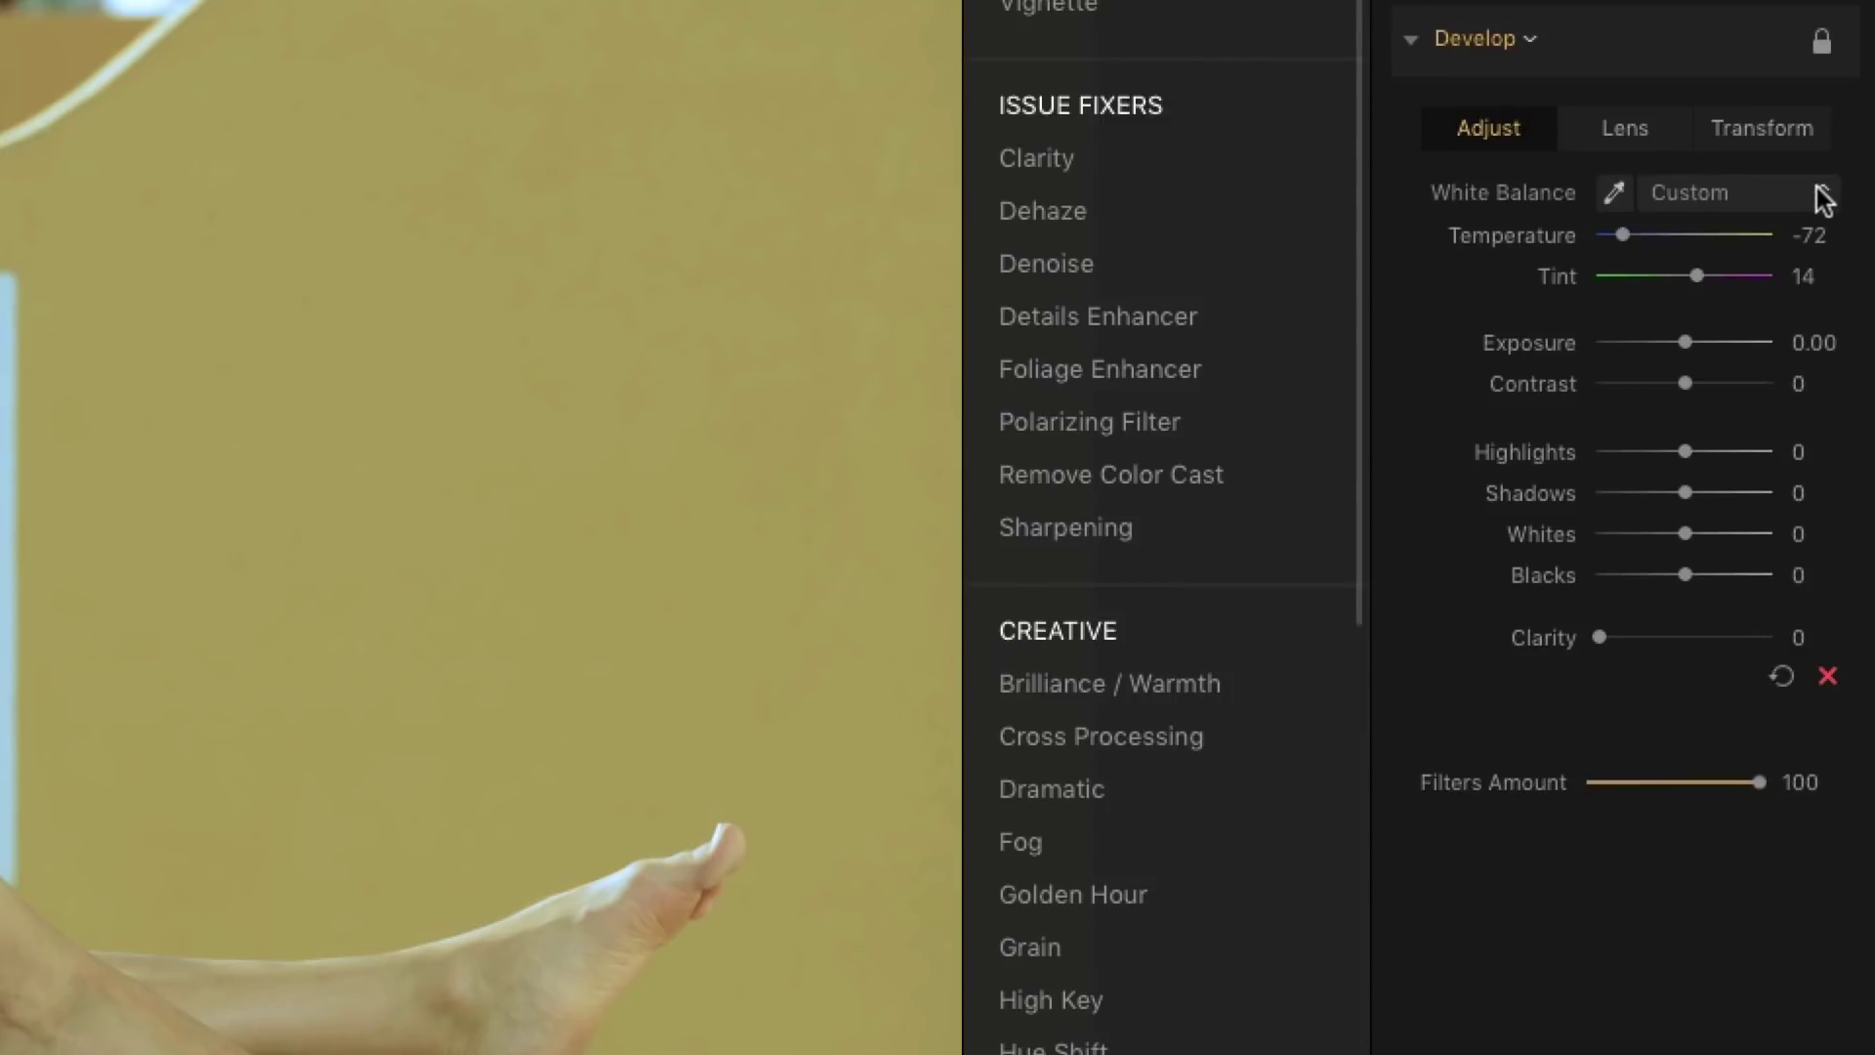
Step: Add the Color Temperature filter to the yellow-wall photo and review its white balance presets
left_click(1847, 454)
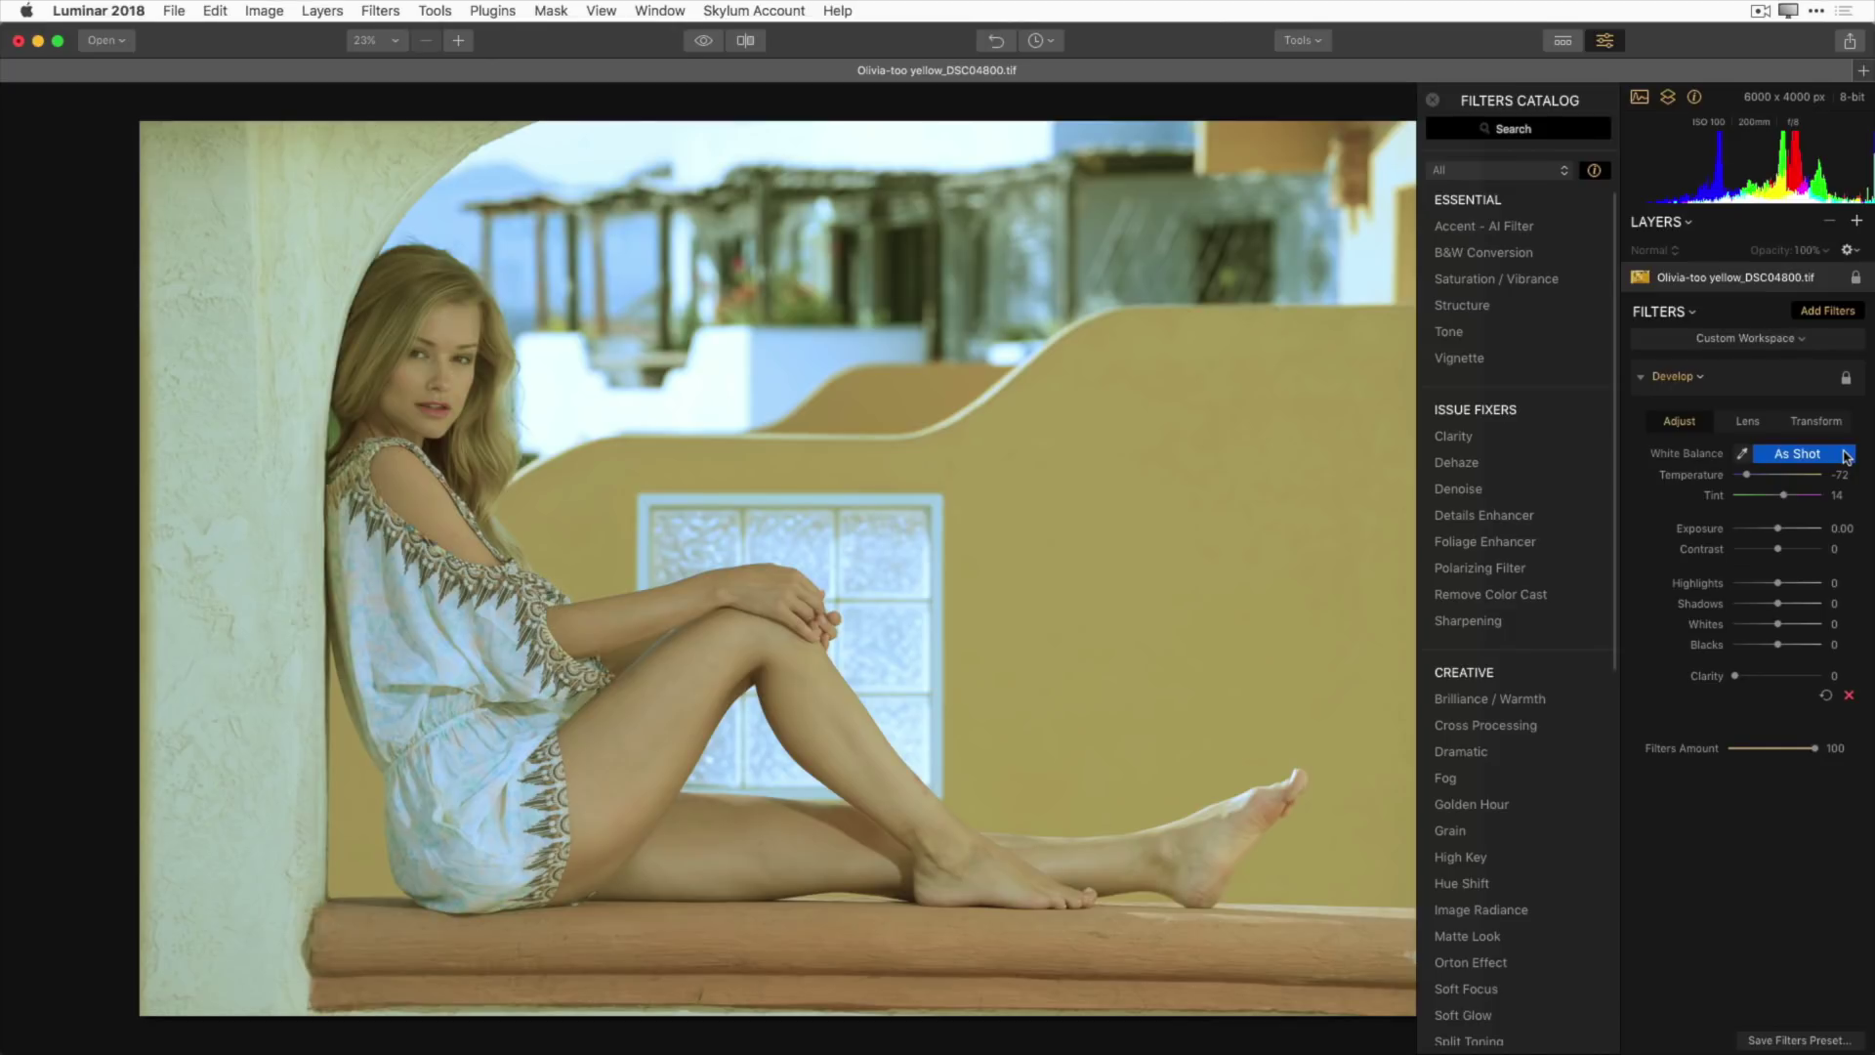
mouse_move(1614, 634)
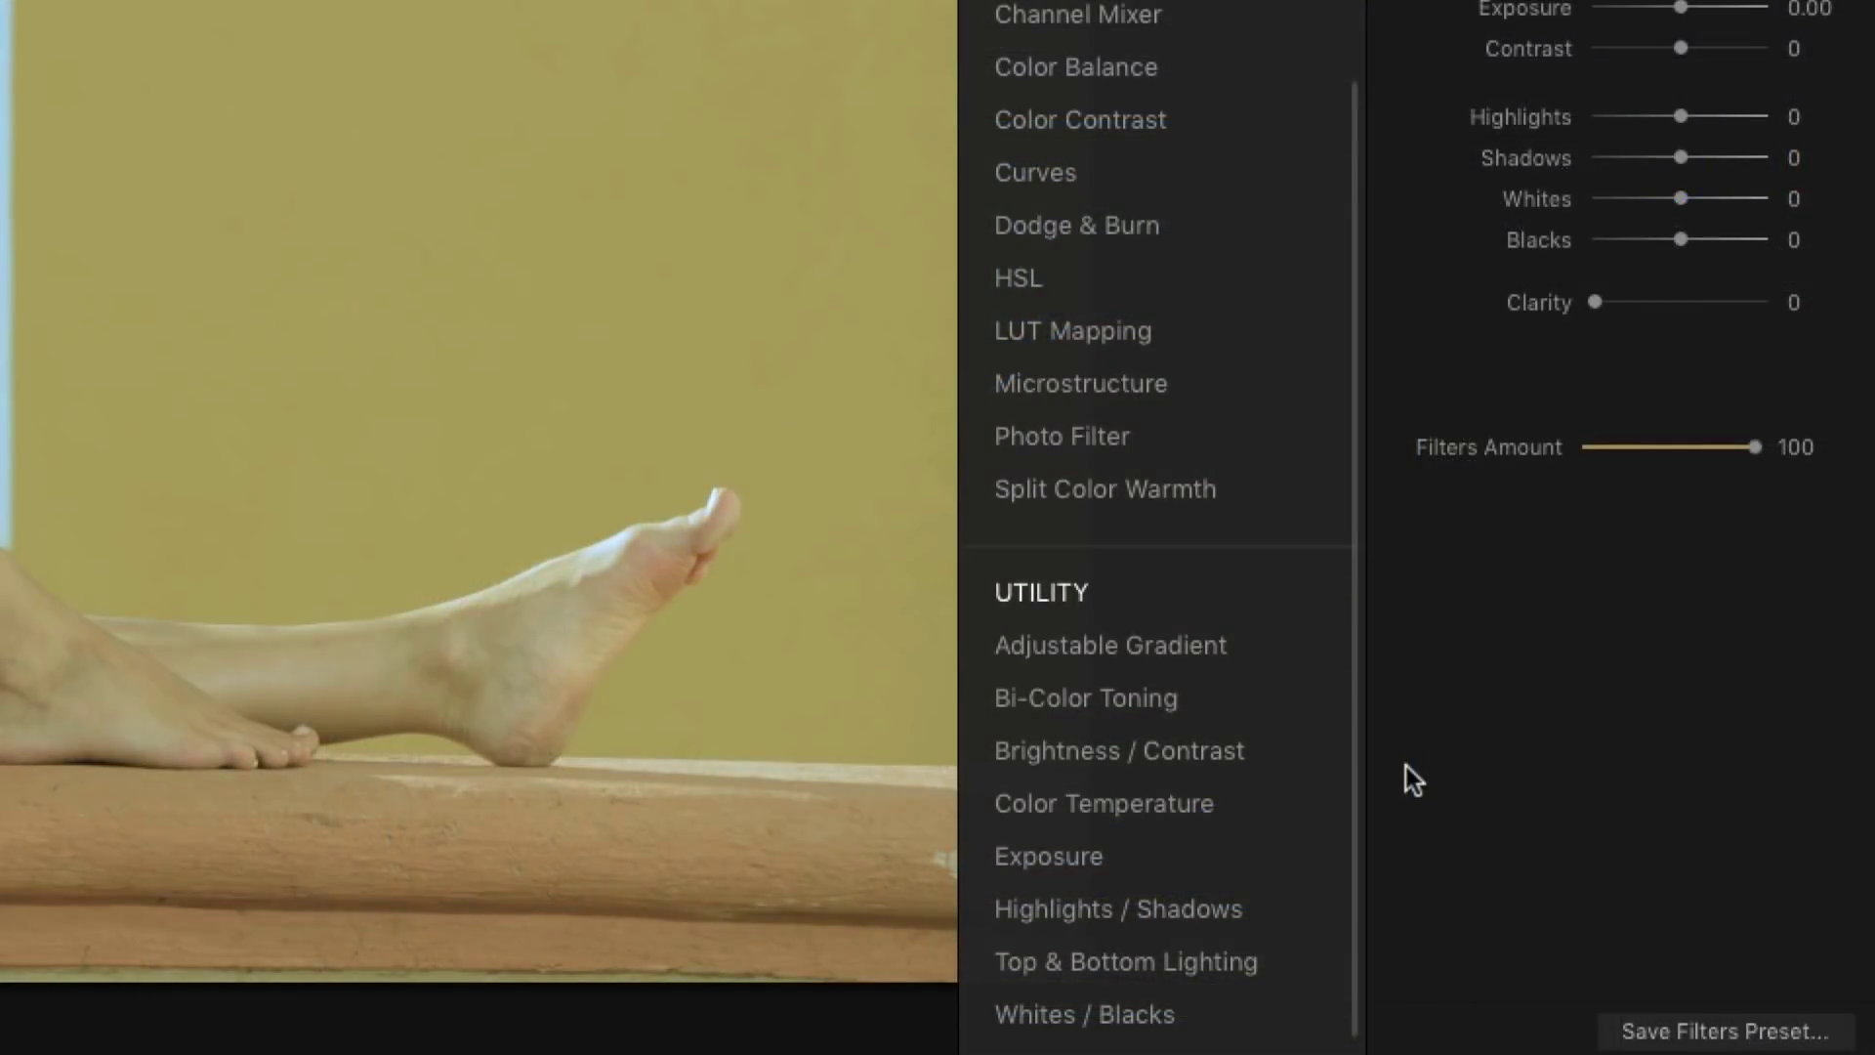
mouse_move(1235, 810)
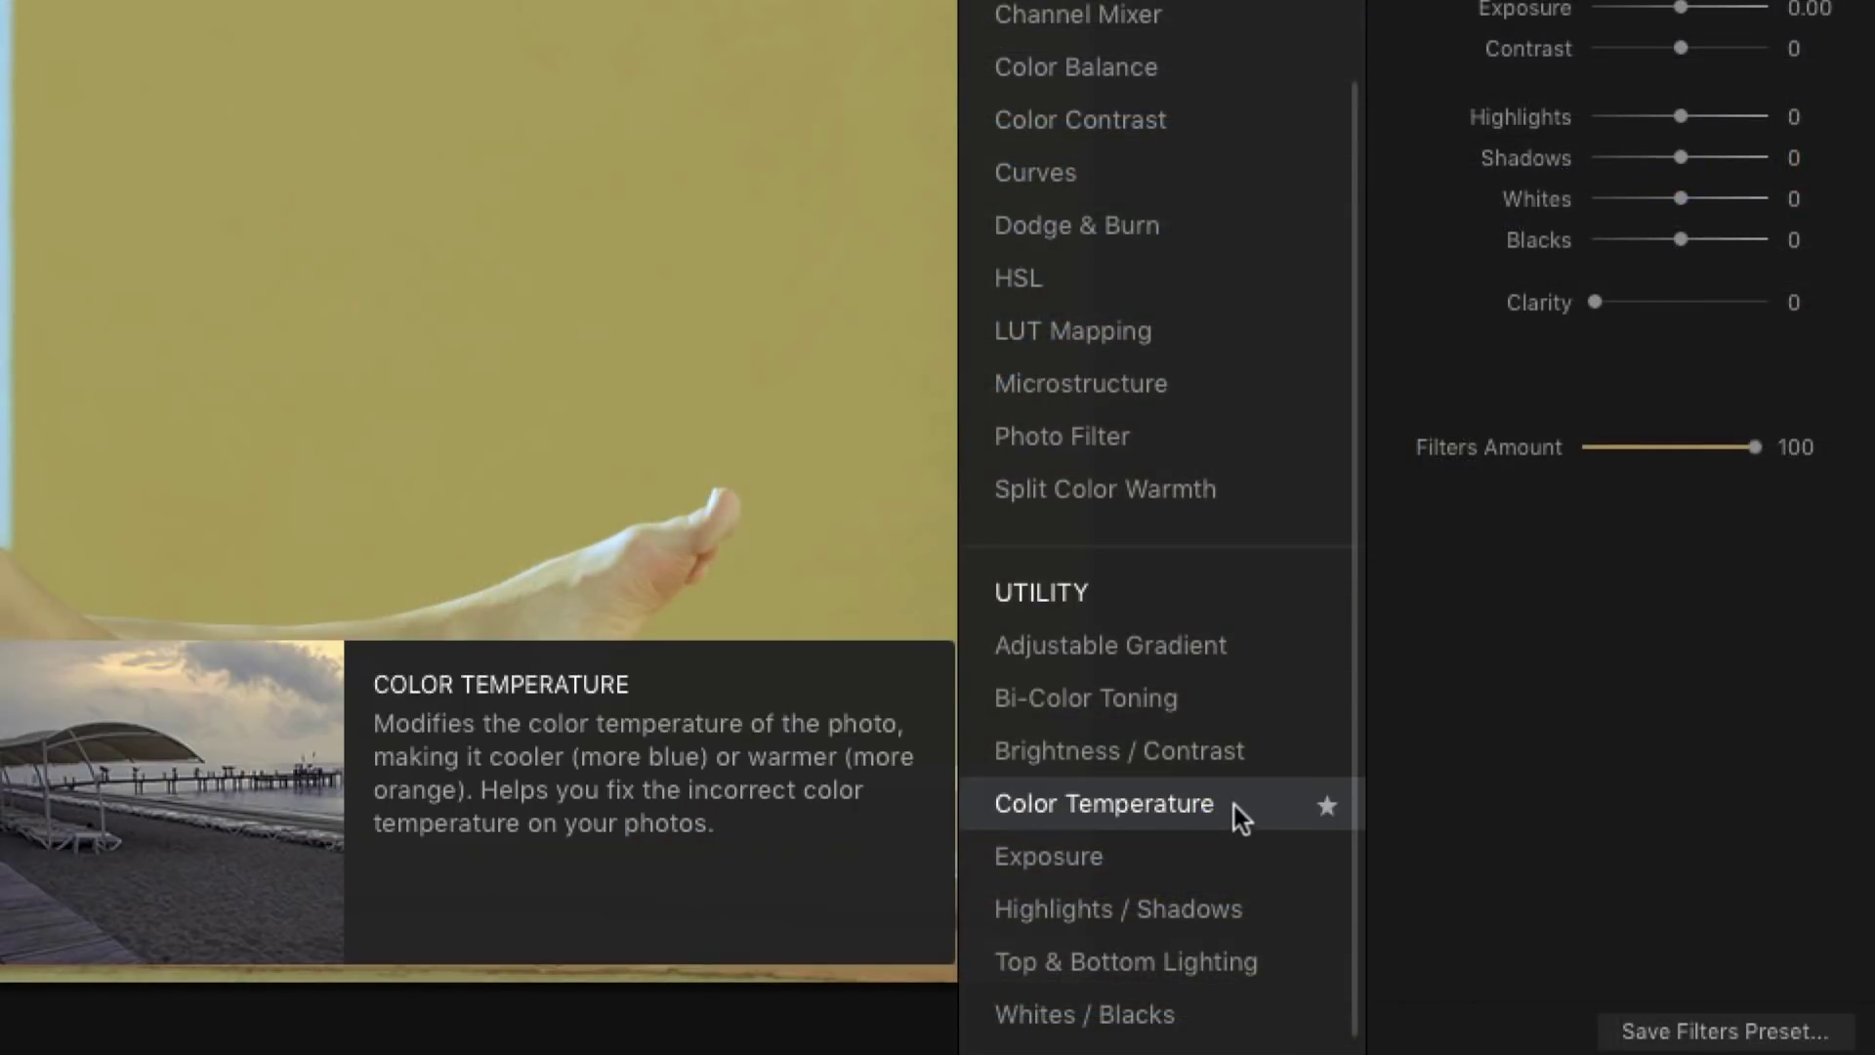
left_click(1076, 803)
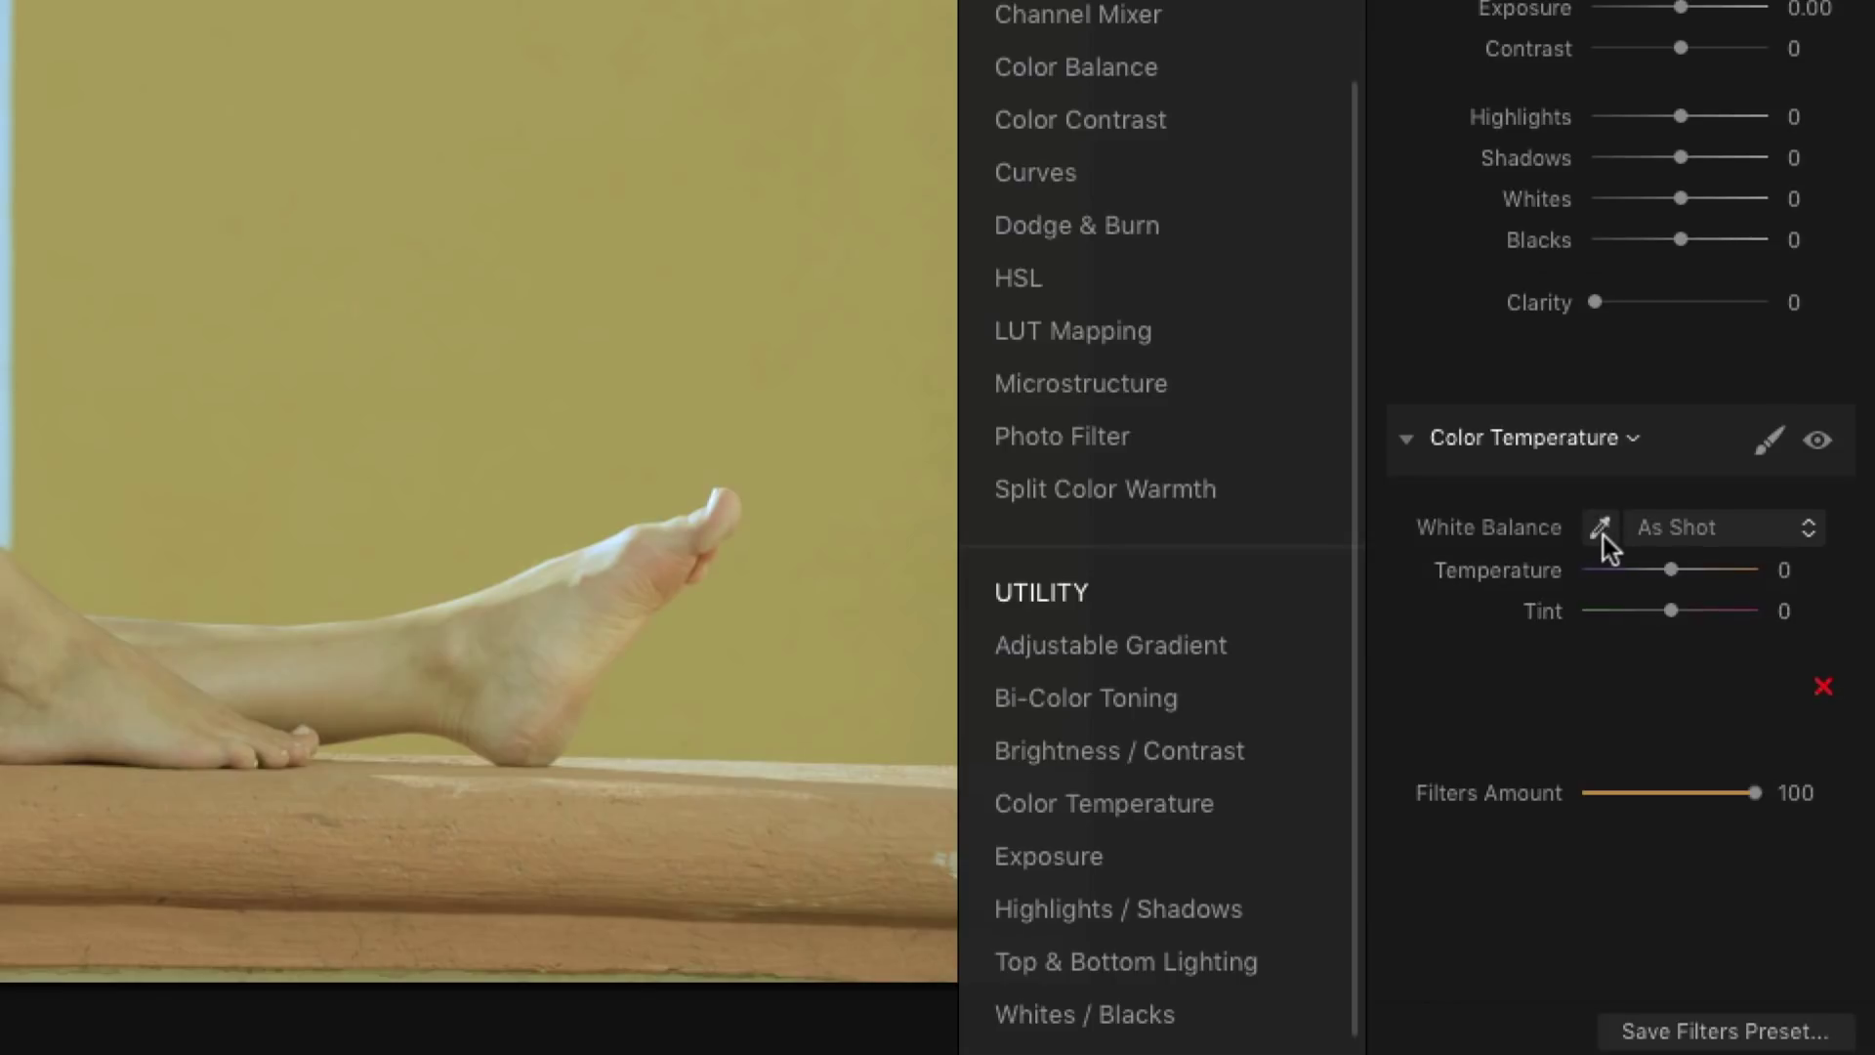
left_click(1807, 537)
left_click(1807, 537)
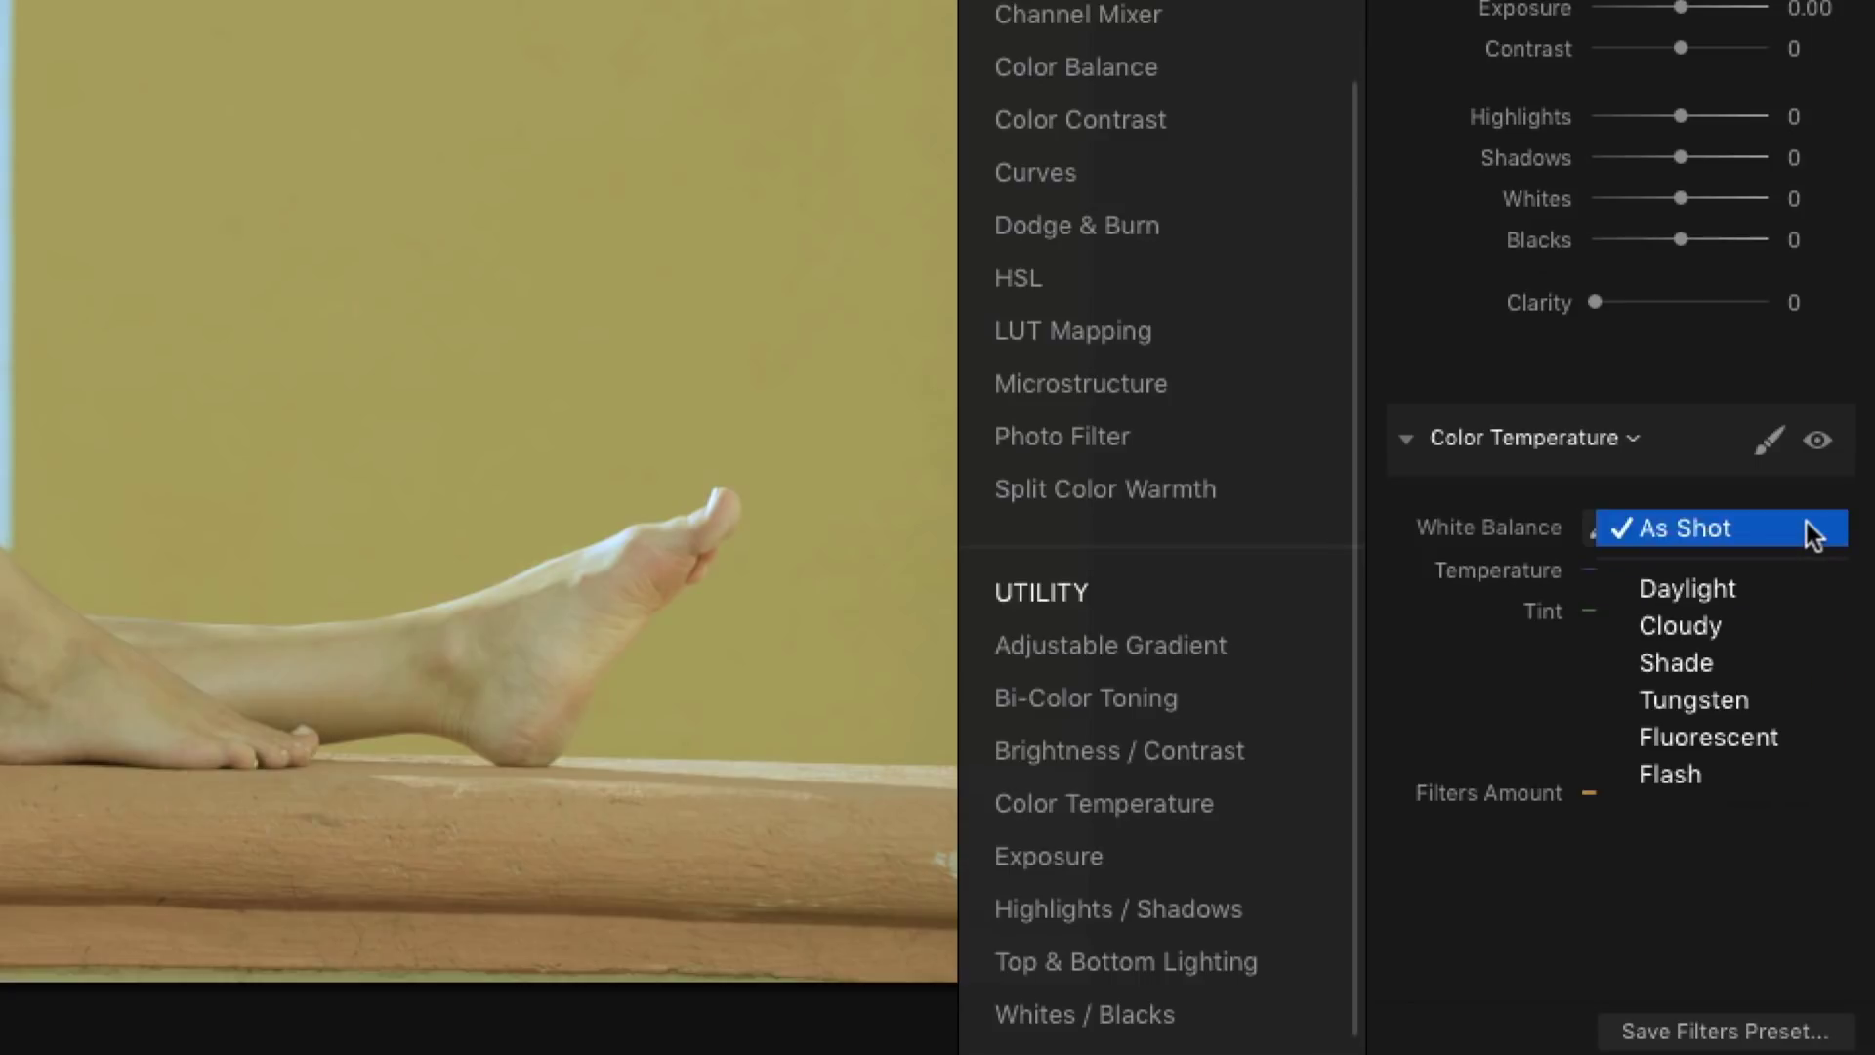
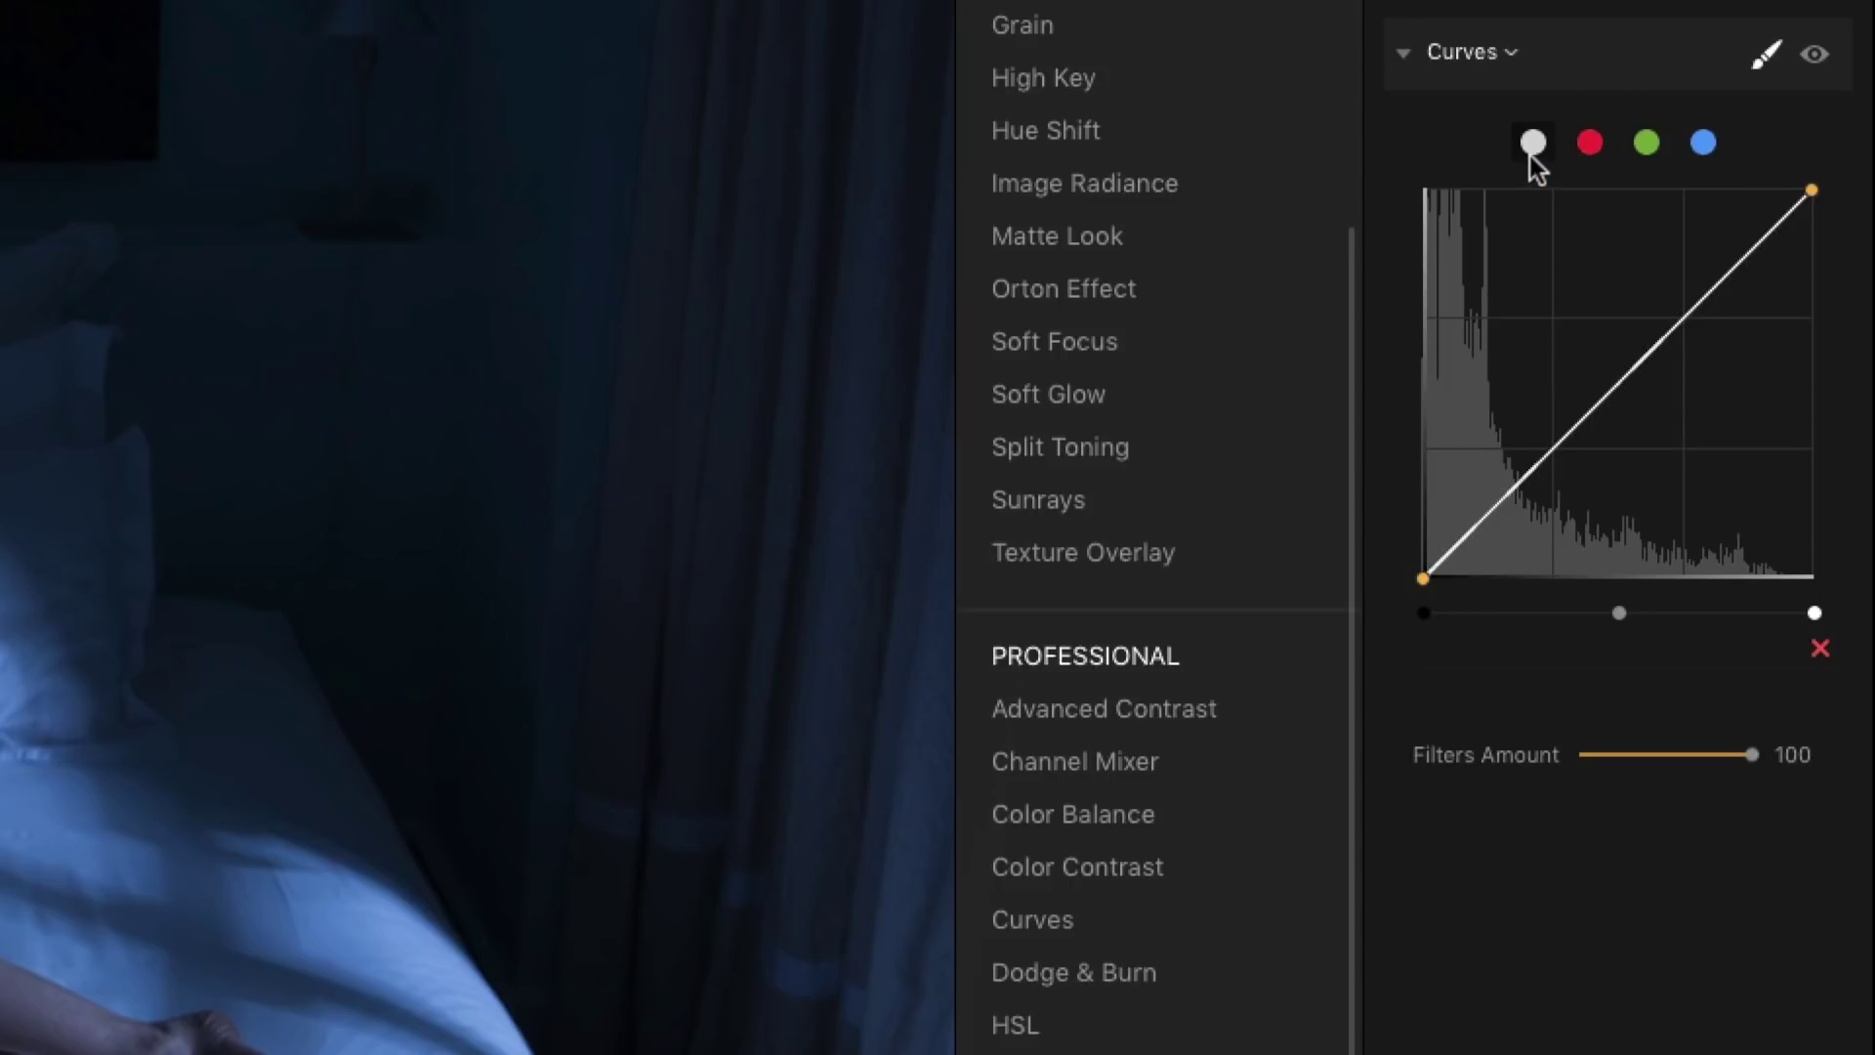
Step: Step through the color channels in the bedroom photo's Curves filter and lower the blue curve's midtones
left_click(1588, 143)
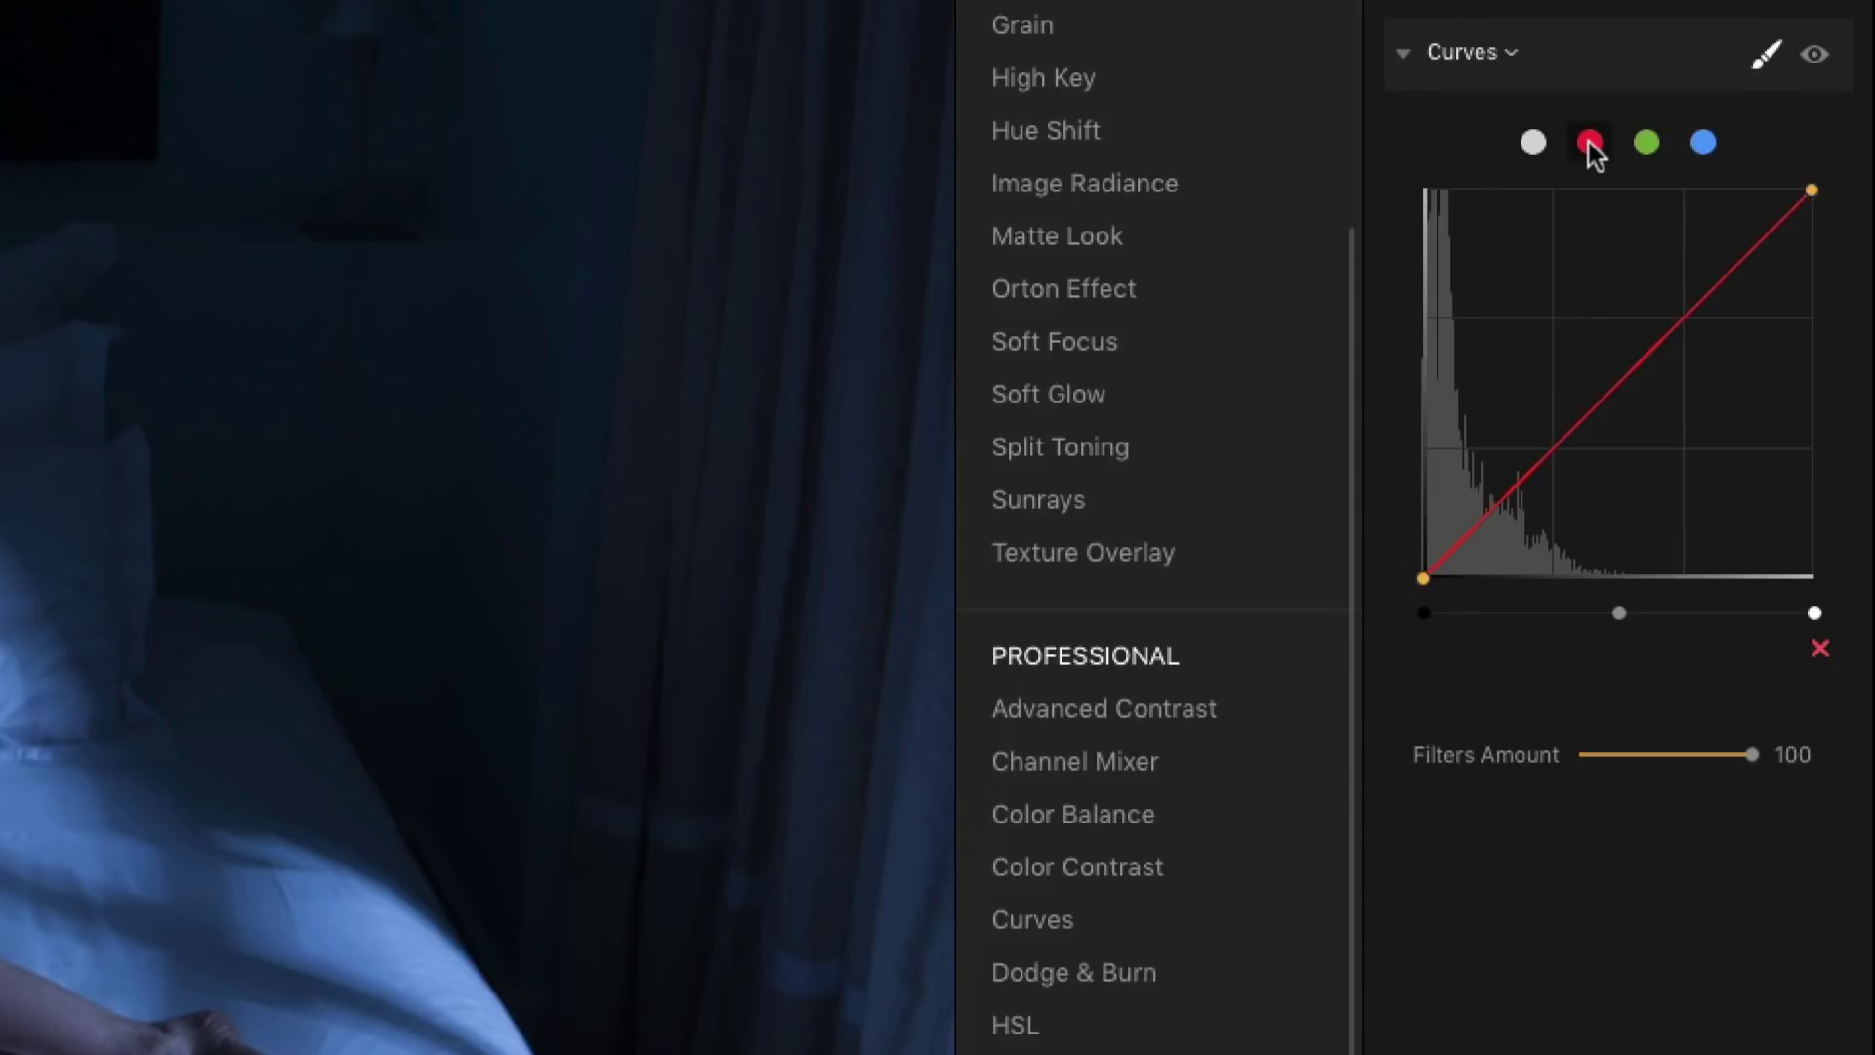
left_click(1647, 143)
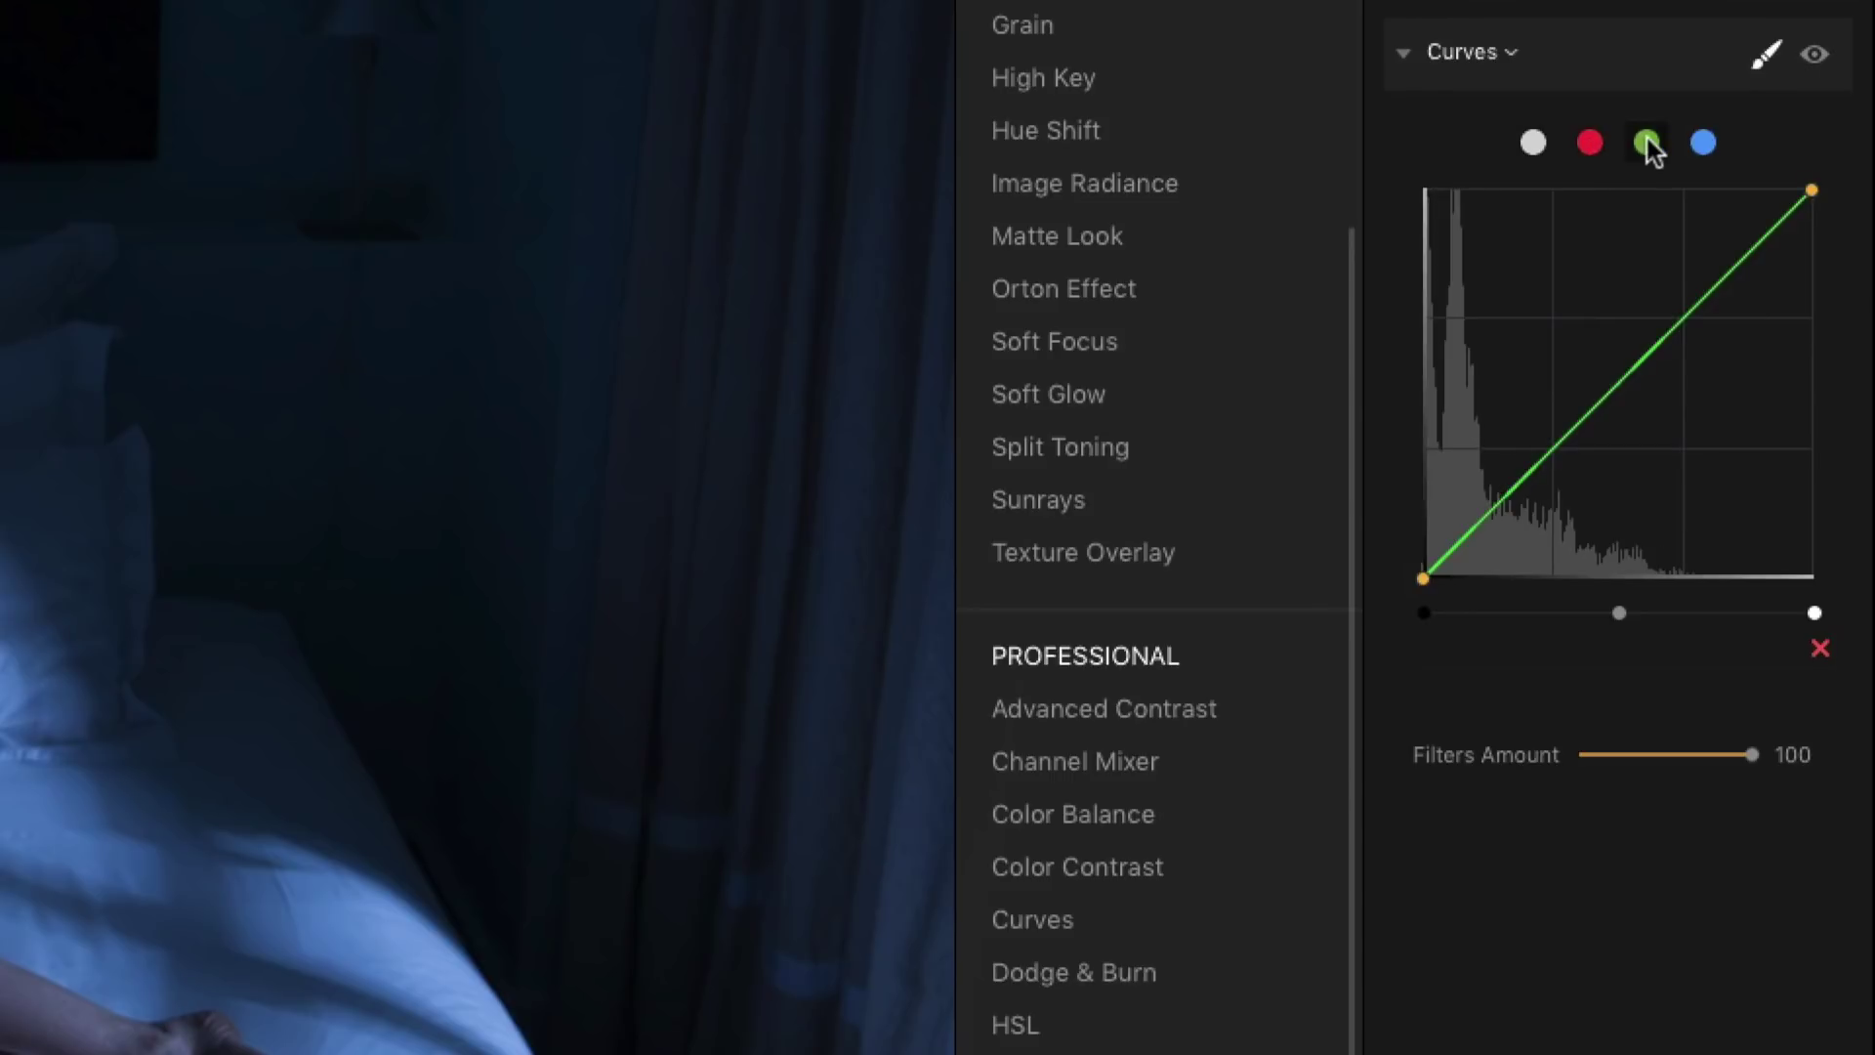
left_click(1701, 138)
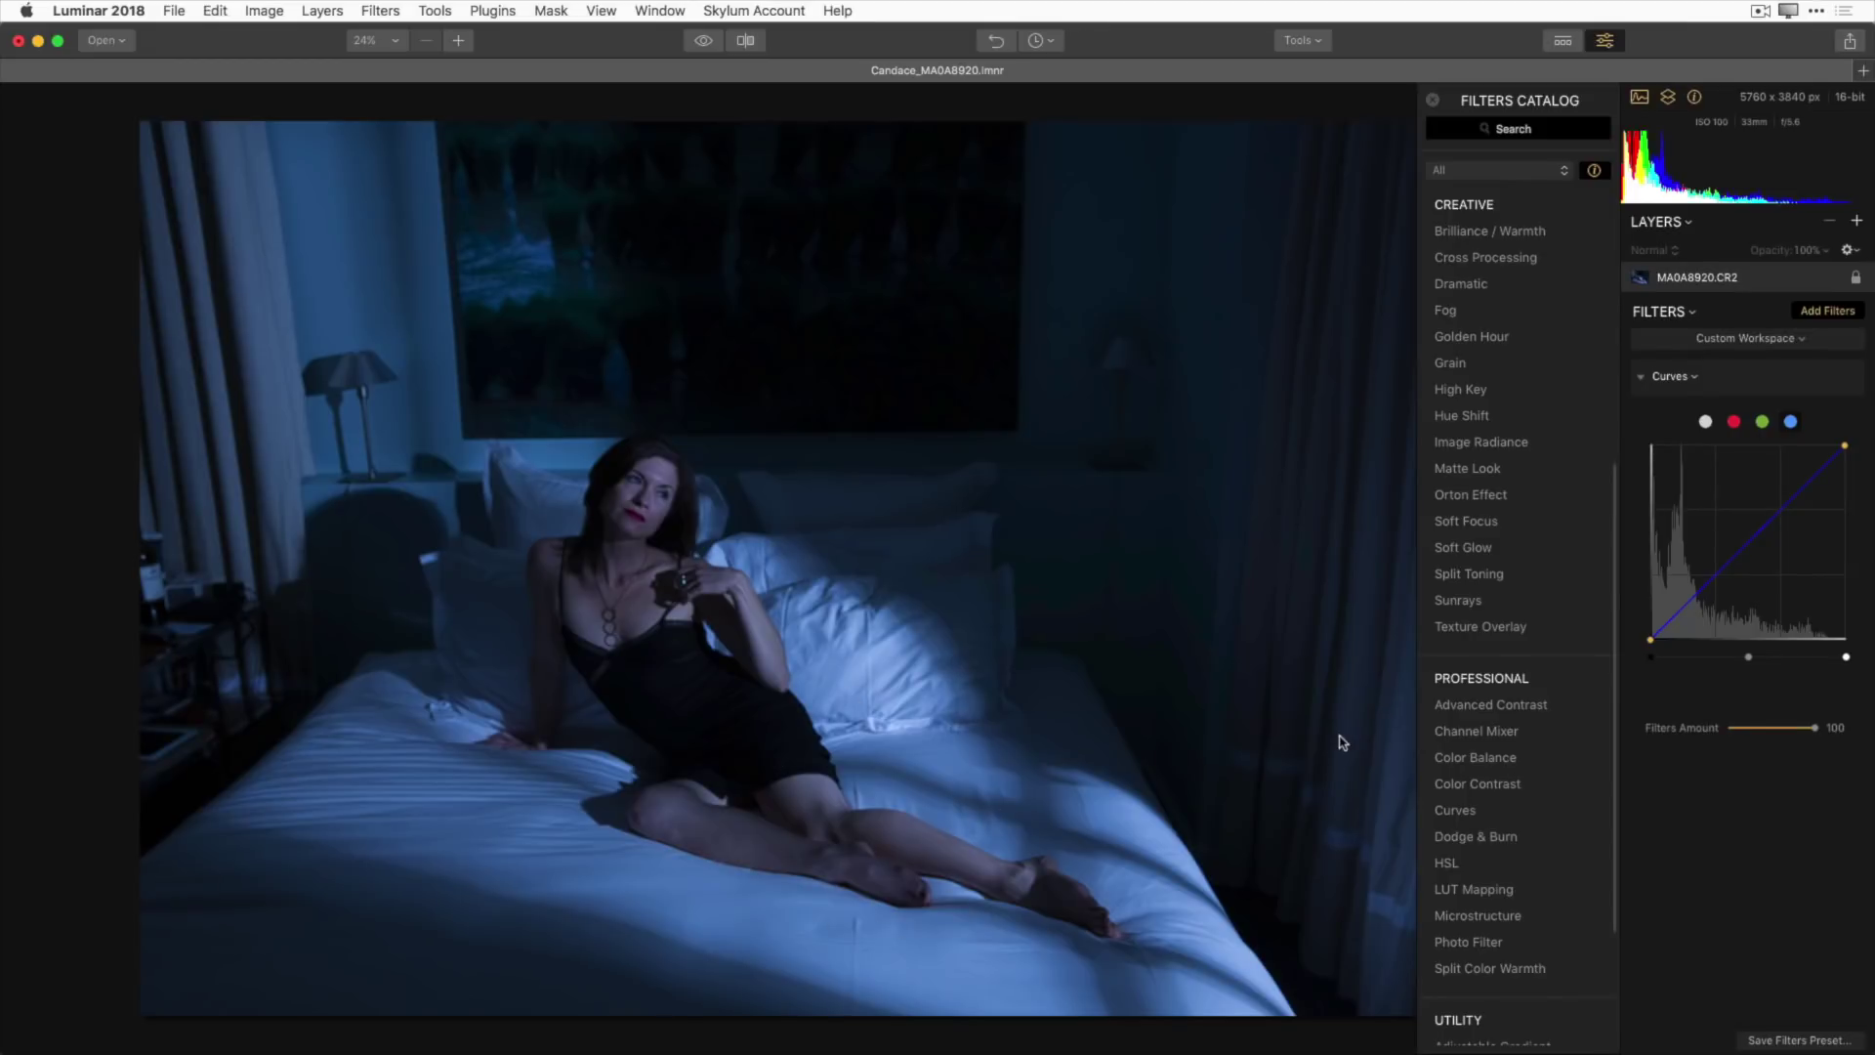
left_click(1757, 545)
left_click_drag(1757, 545, 1772, 550)
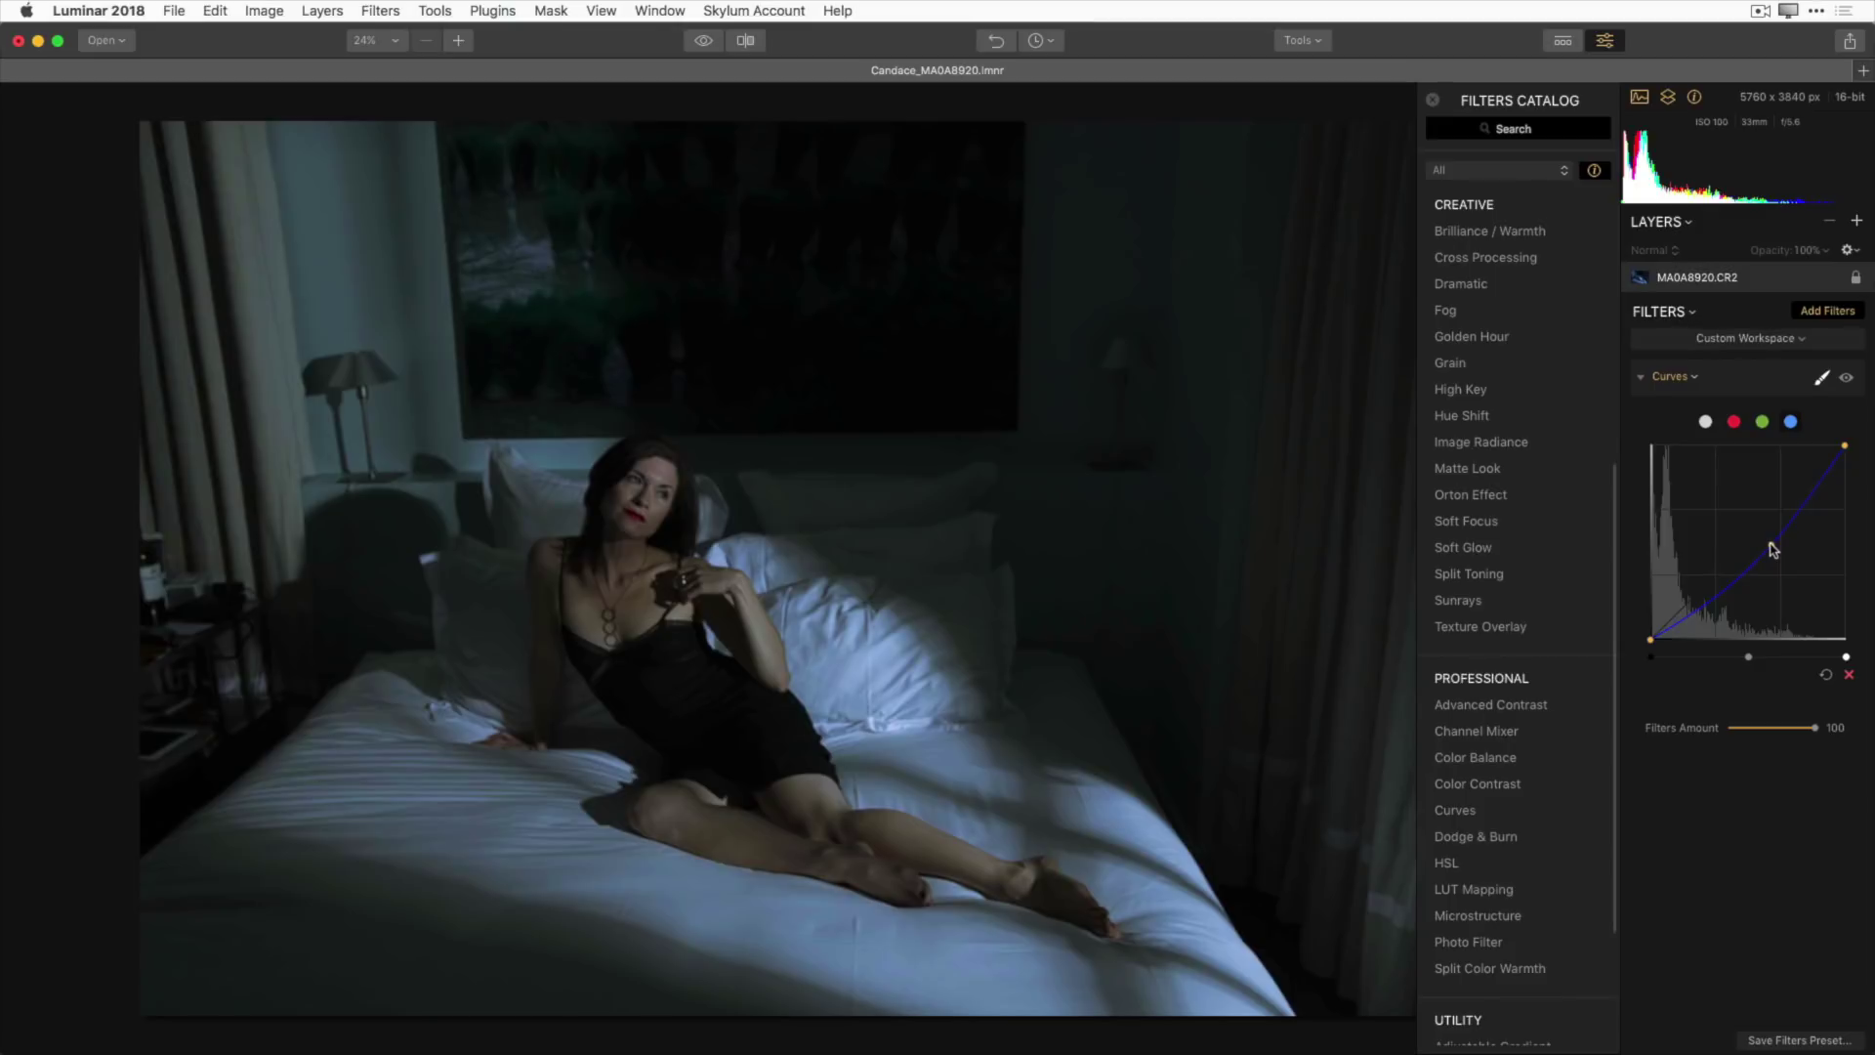
Step: Raise the red curve's midtones slightly to warm the bedroom photo, and raise the master curve's midtones to brighten it
left_click(1734, 424)
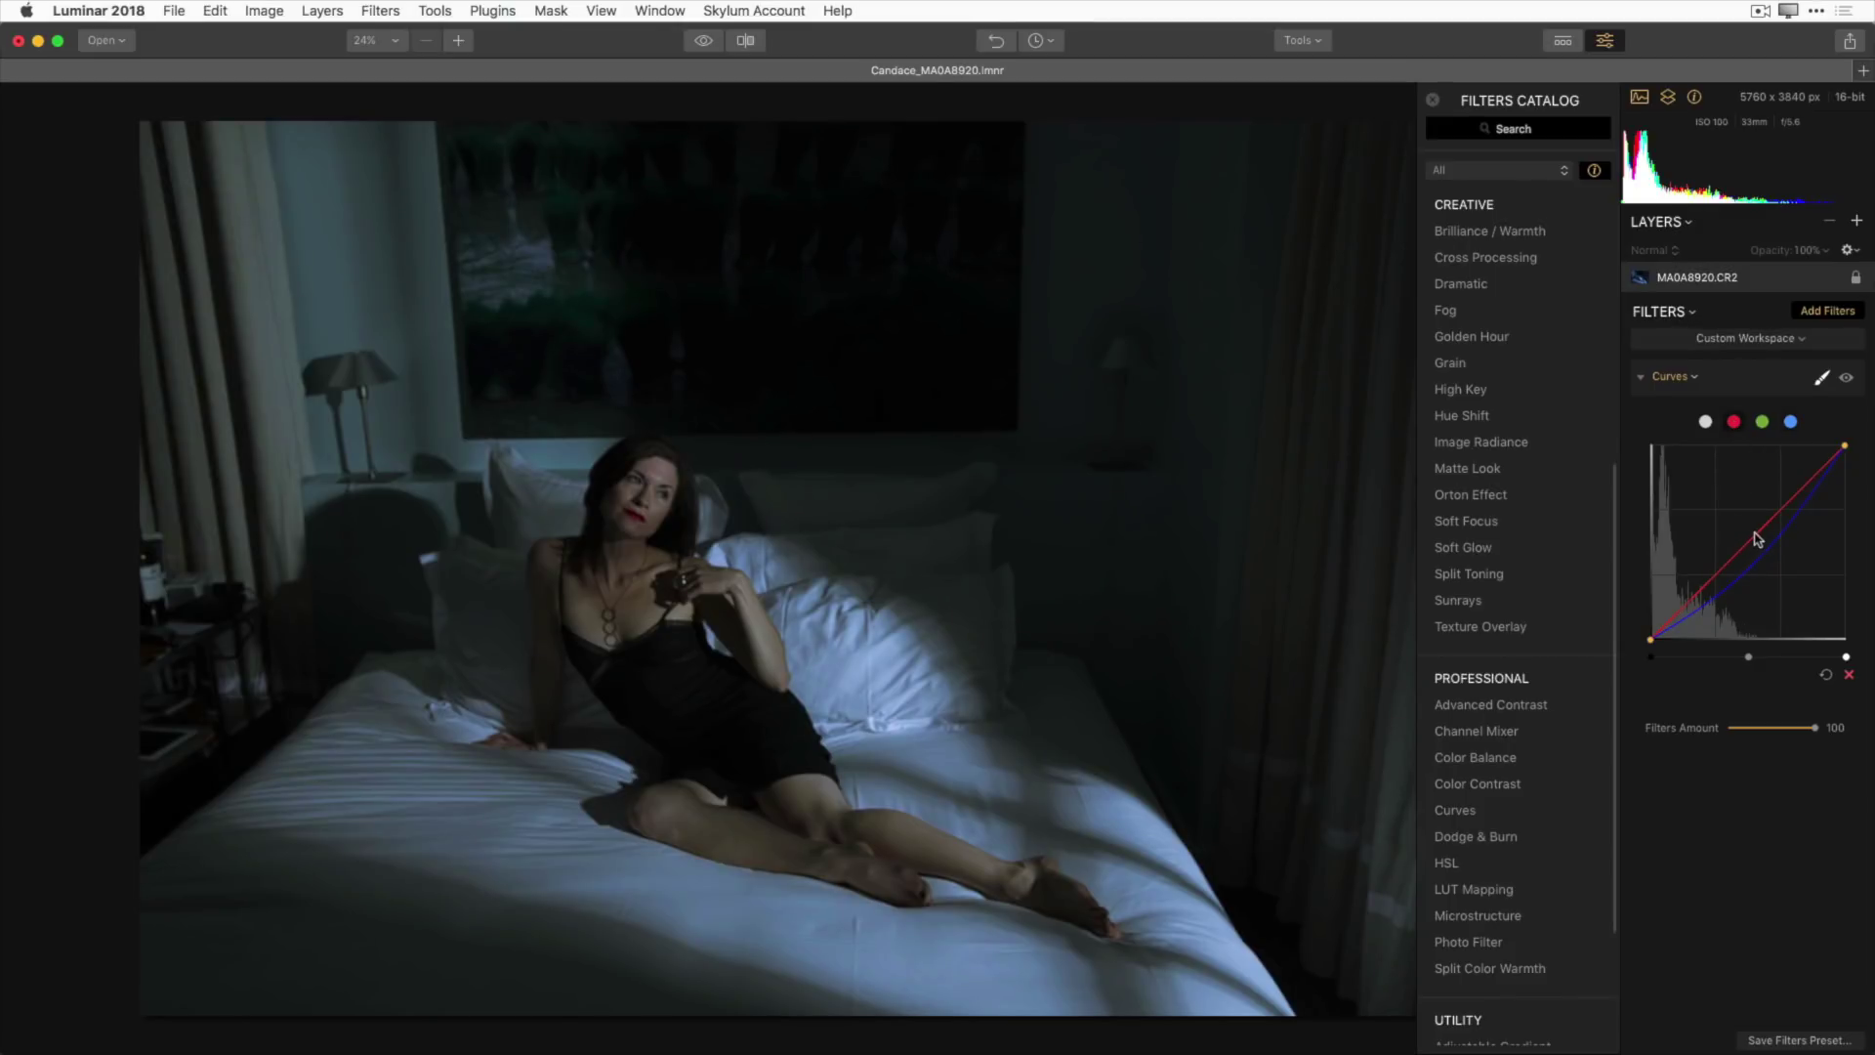
left_click_drag(1757, 538, 1751, 535)
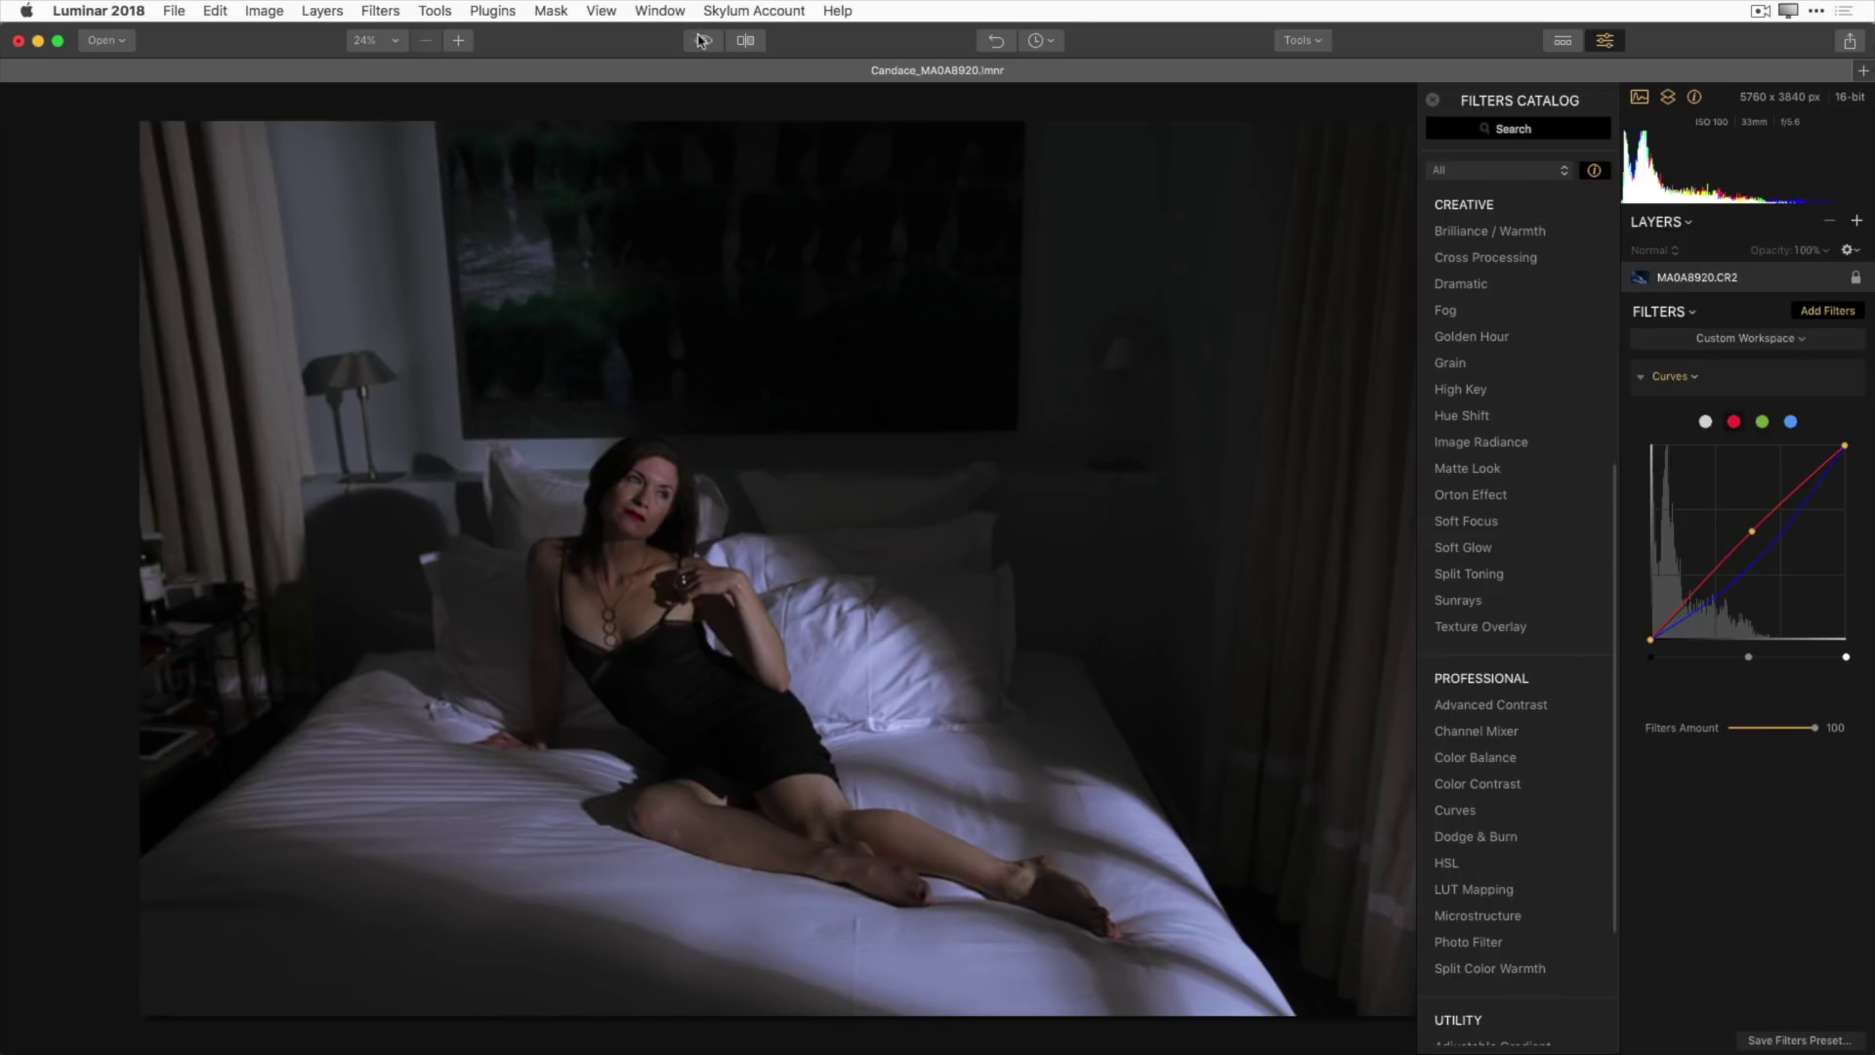
left_click(701, 41)
left_click(702, 41)
left_click(1705, 421)
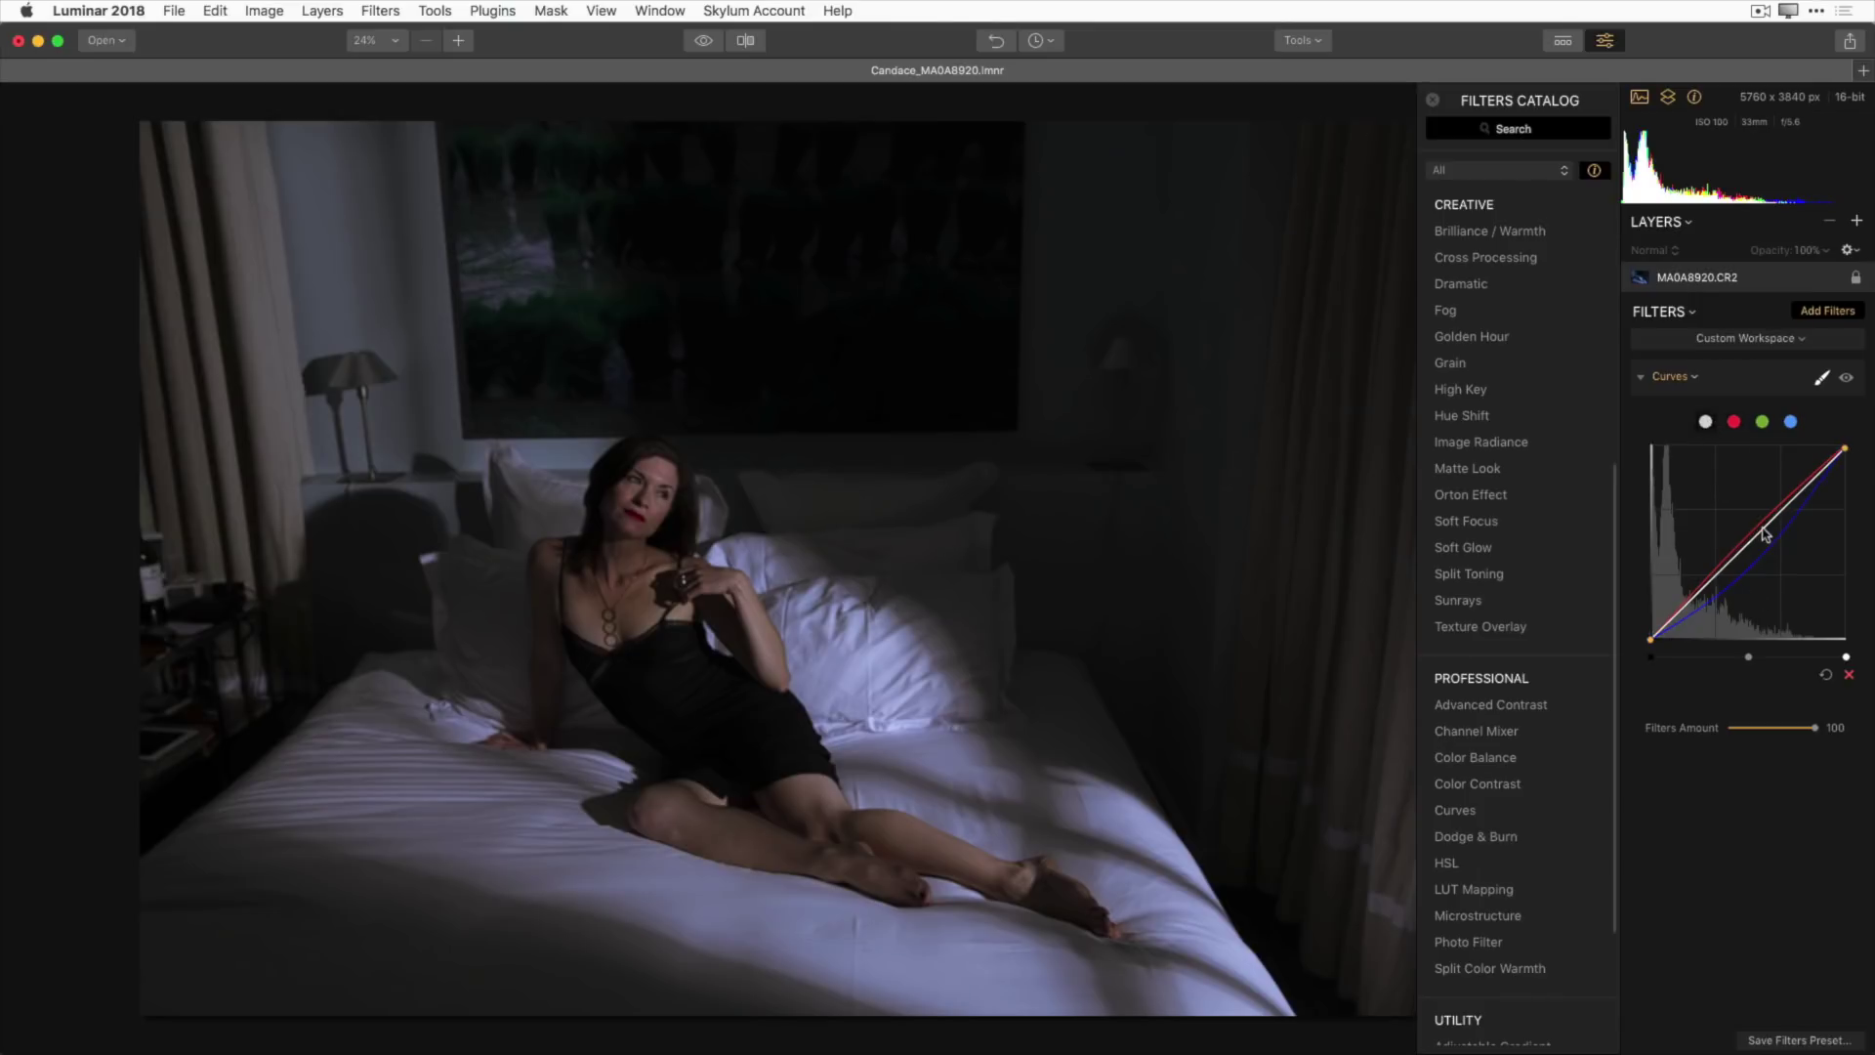
left_click_drag(1766, 533, 1748, 515)
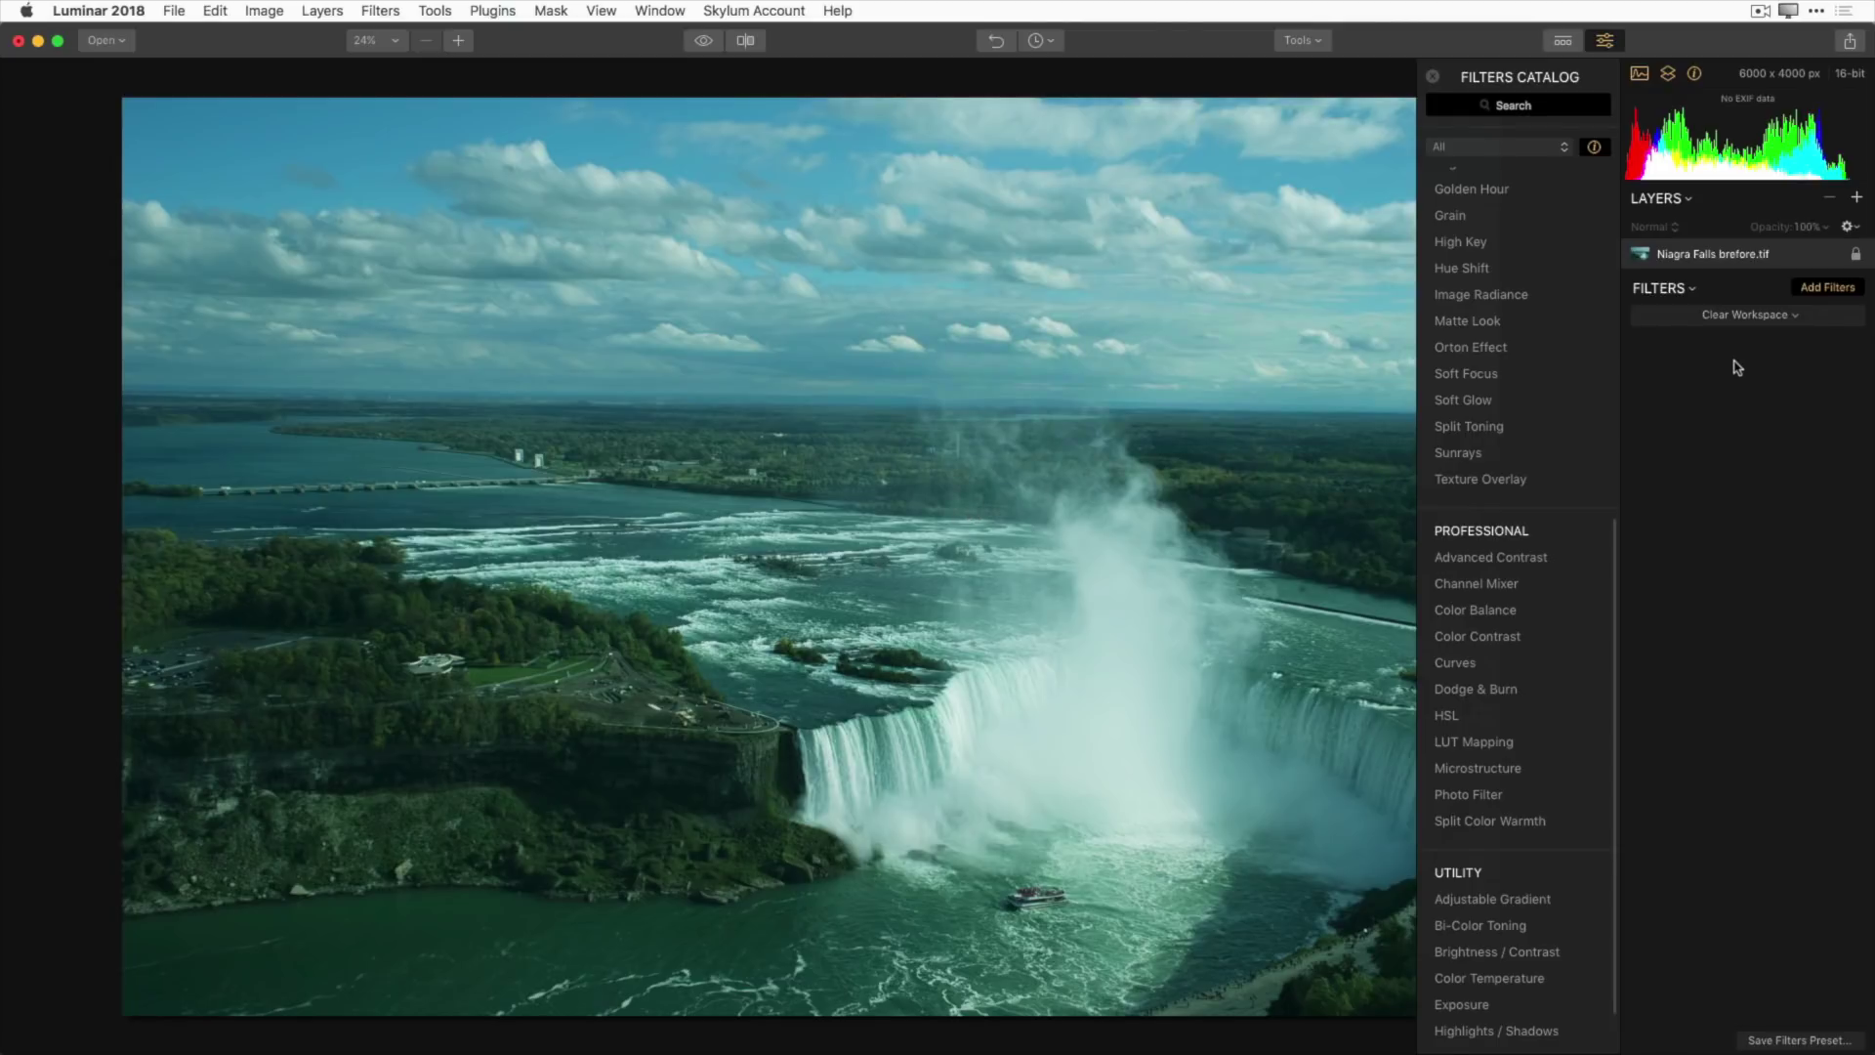
Step: Add the Develop filter to the Niagara Falls photo
scroll(1519, 213, "up", 10)
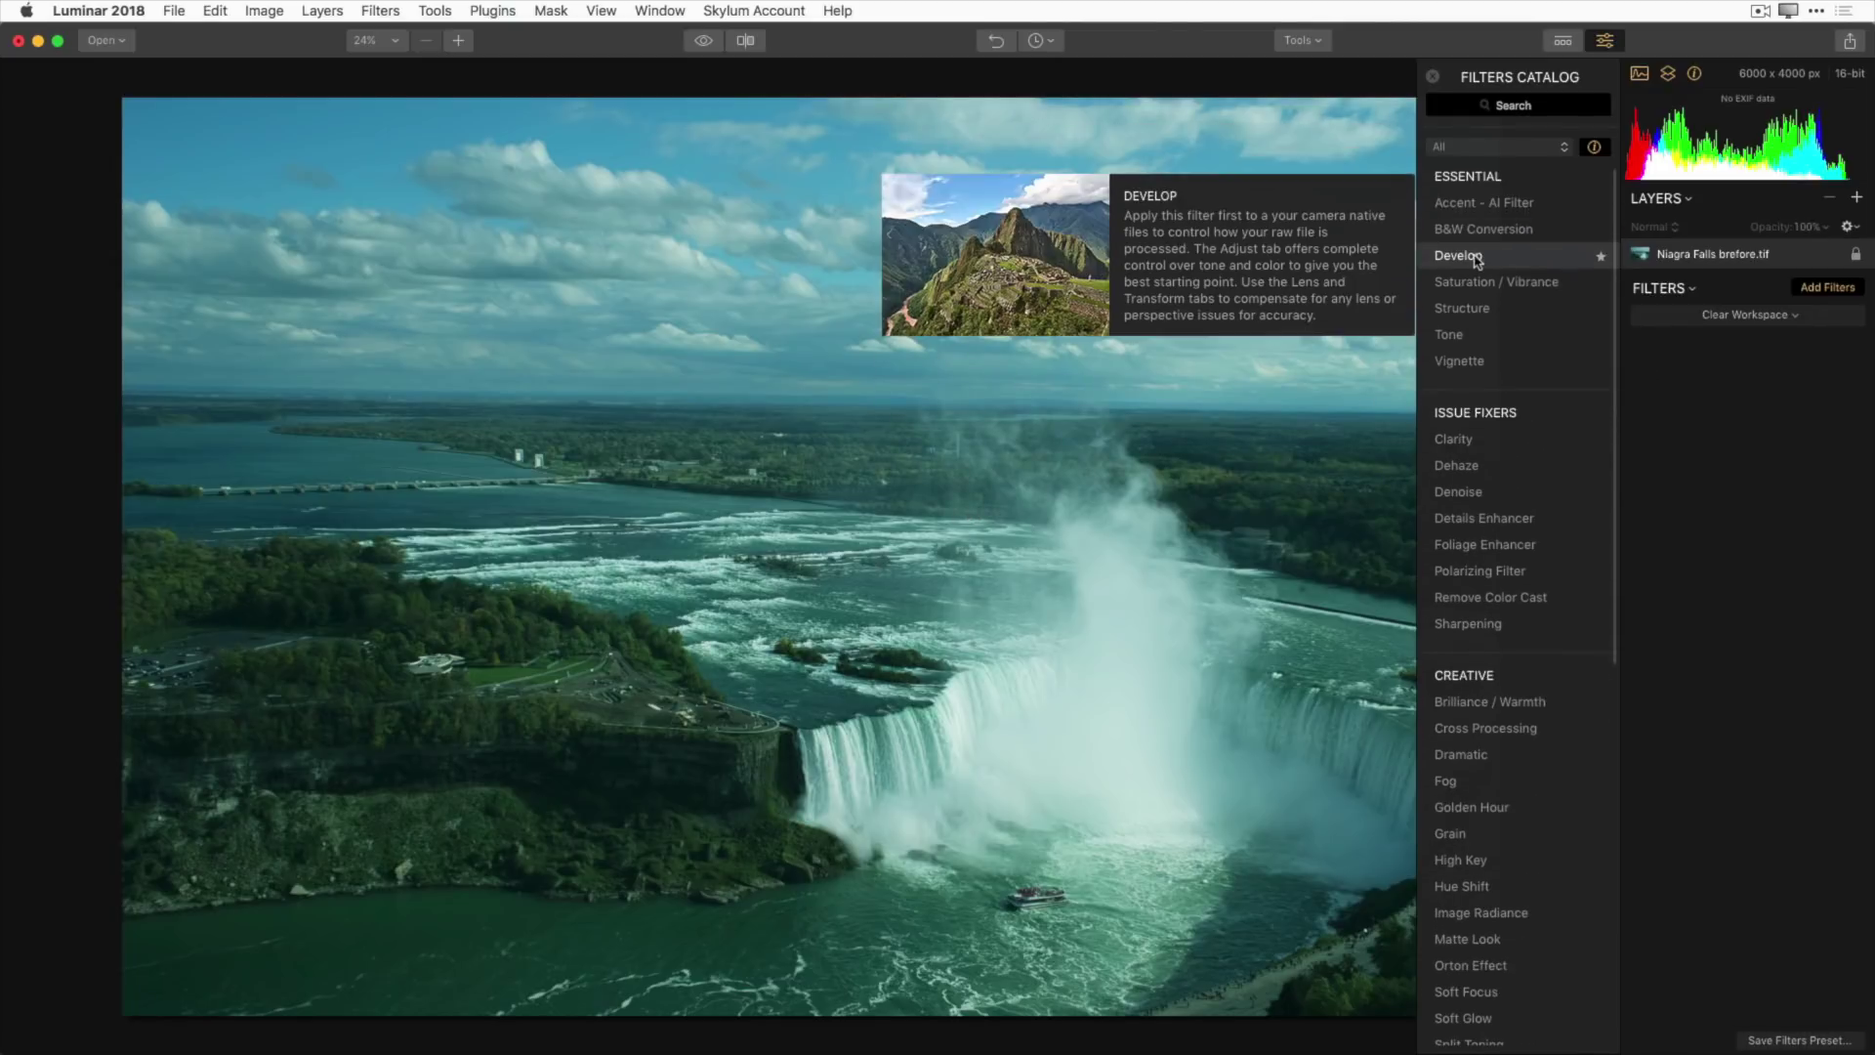
left_click(1477, 258)
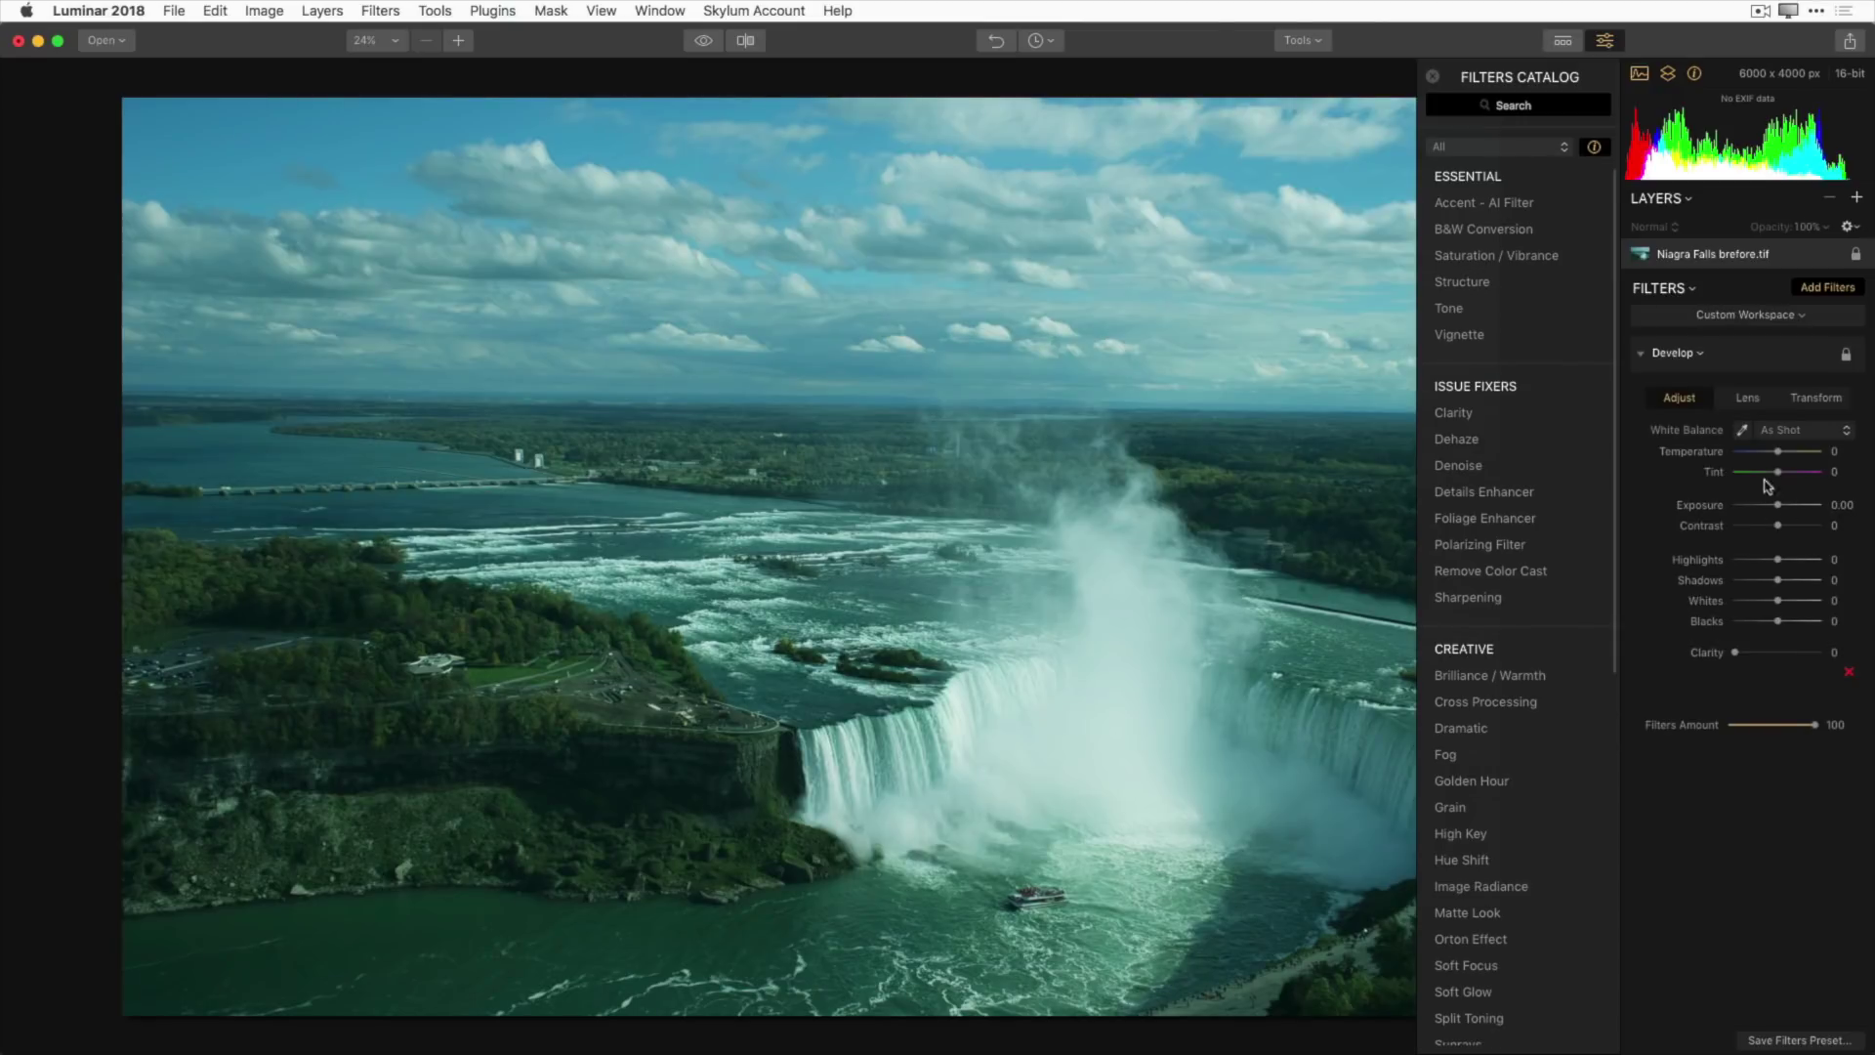
Step: Try to neutralize the cast by sampling a cloud and then the waterfall with the white balance eyedropper, and reset the Develop filter
left_click(1746, 431)
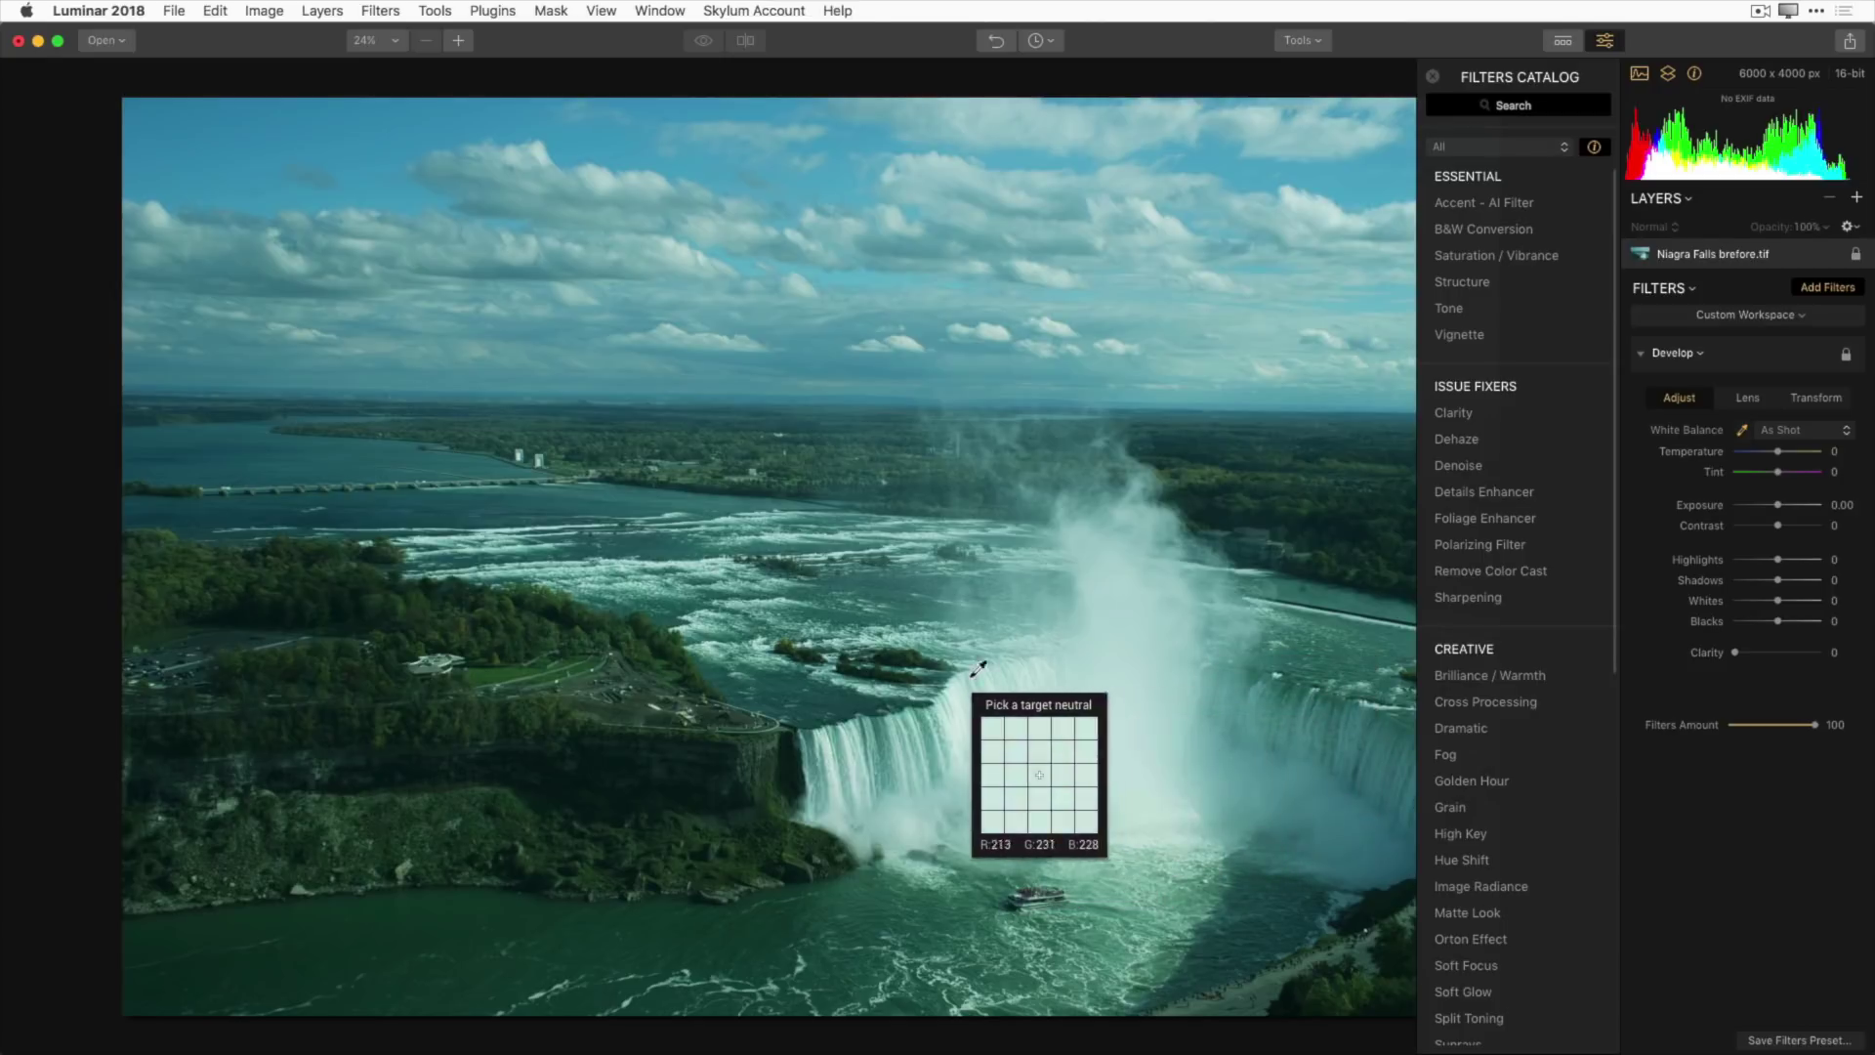
left_click(655, 196)
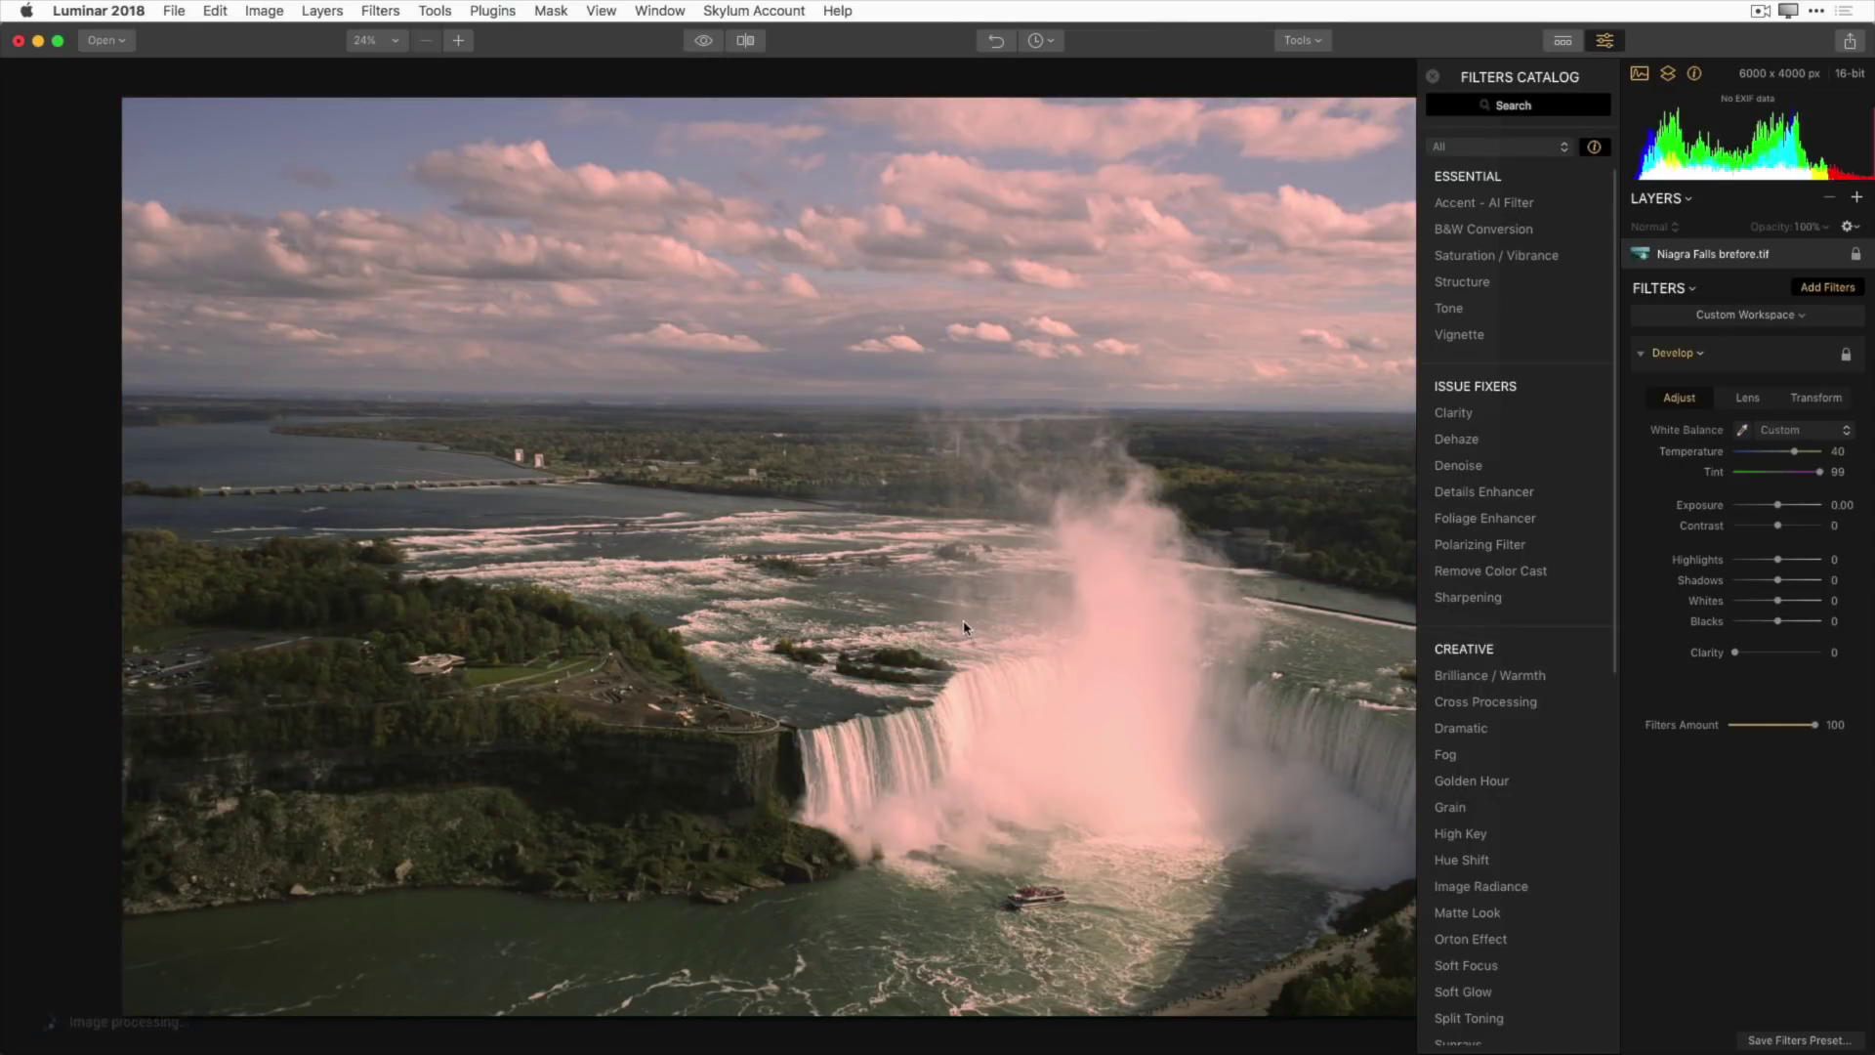
left_click(1745, 431)
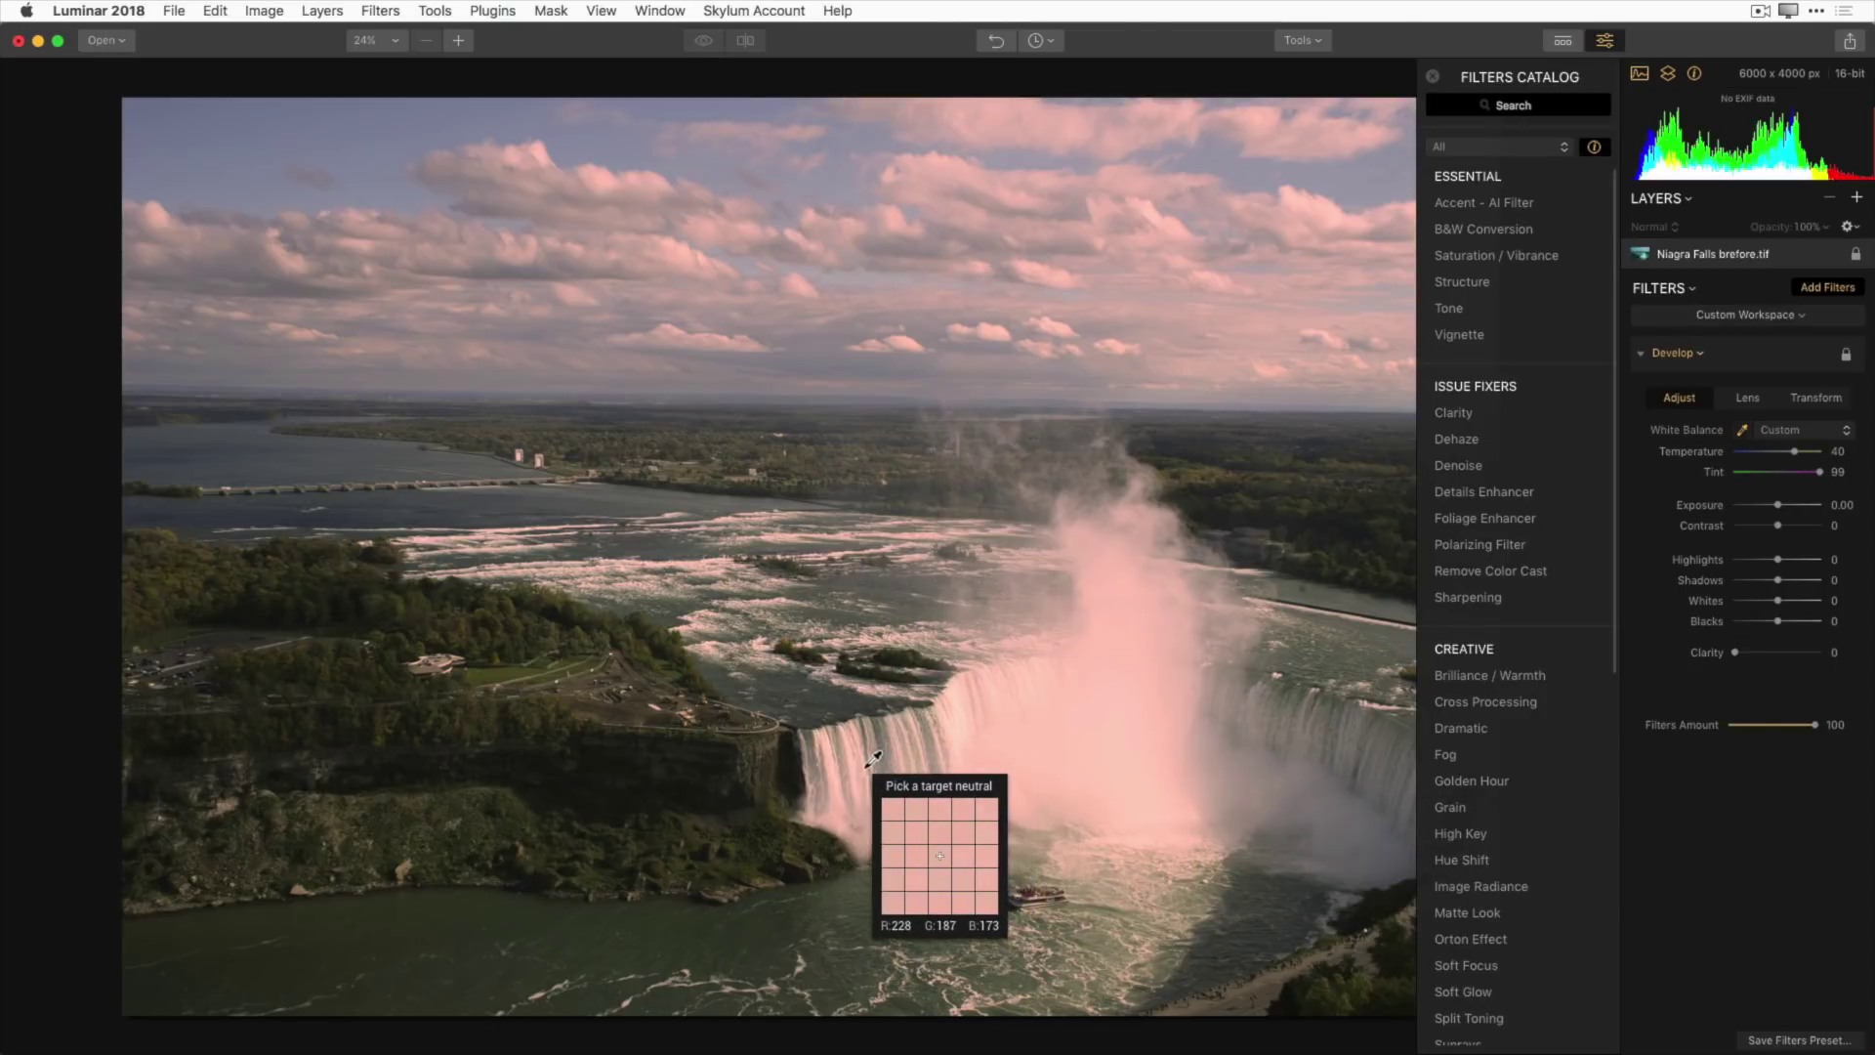
left_click(835, 762)
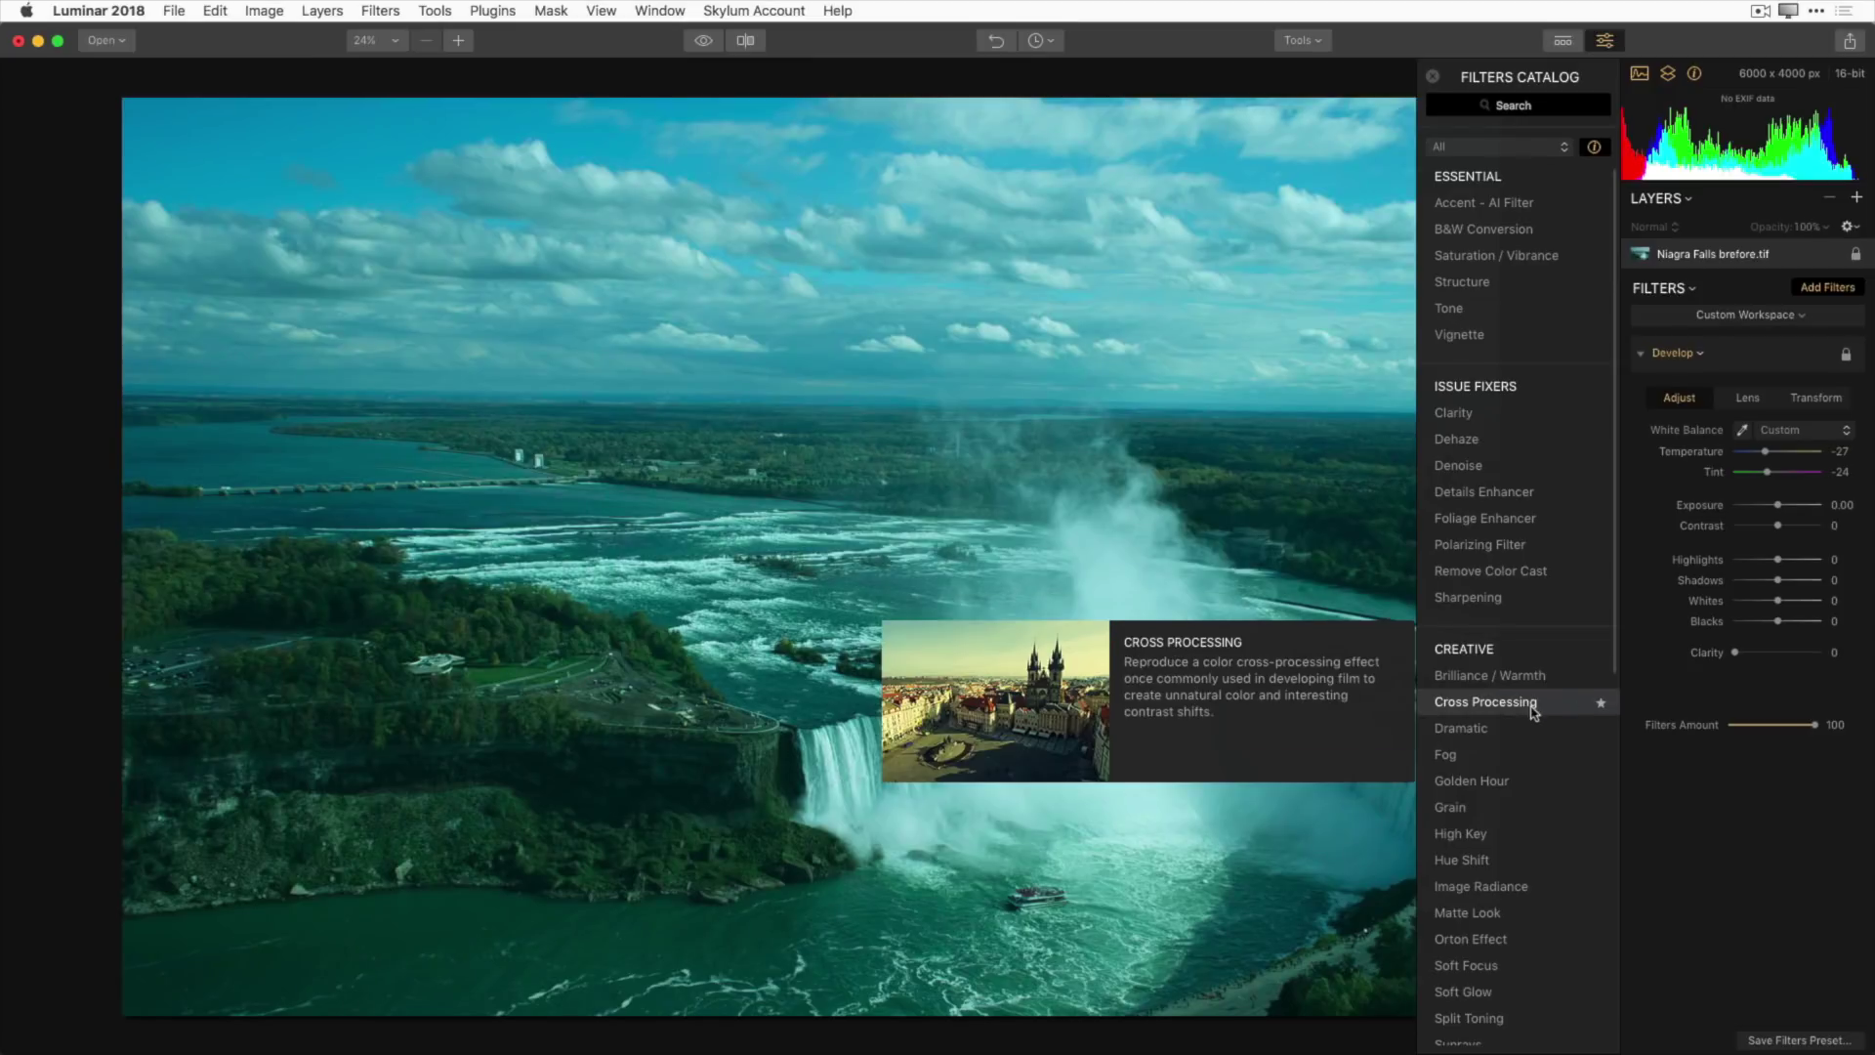
left_click(1830, 673)
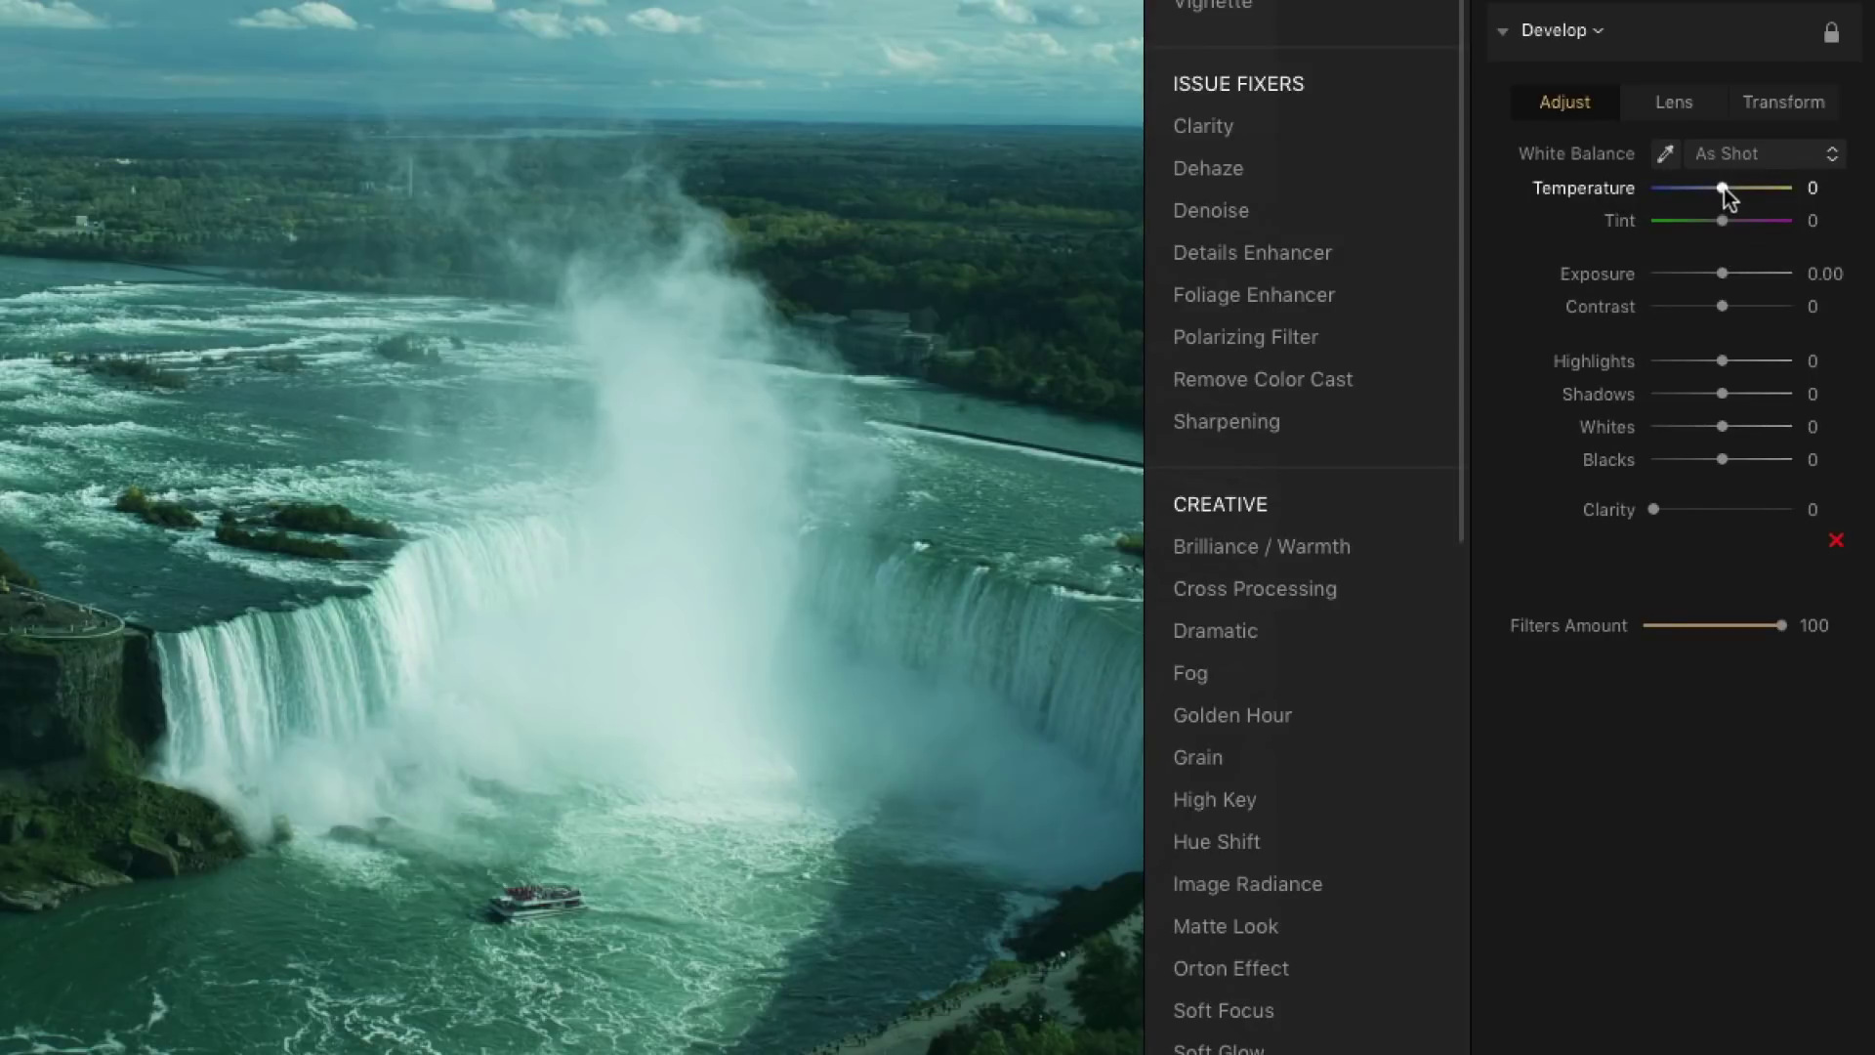
Step: Set the Develop filter's temperature to 62, tint to 82, shadows to 63 and highlights to -6, comparing with the original photo
left_click_drag(1726, 188, 1770, 223)
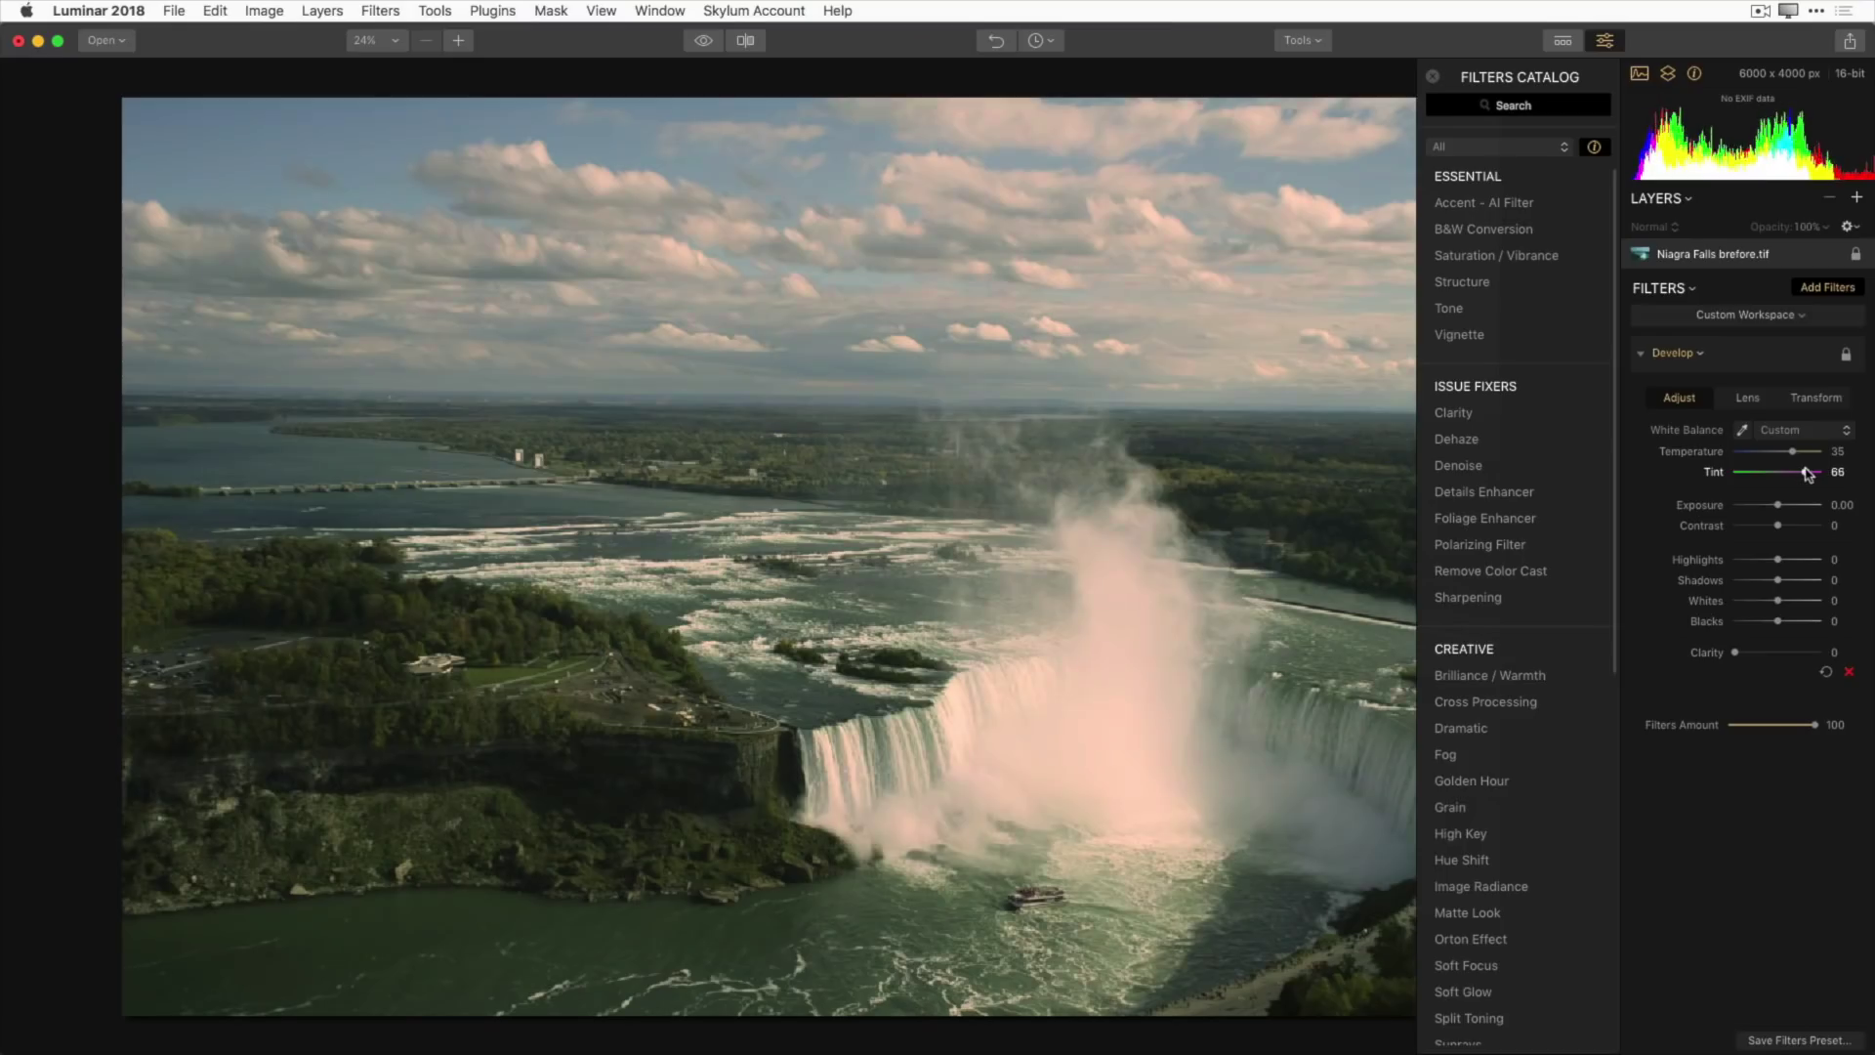
left_click_drag(1808, 474, 1820, 474)
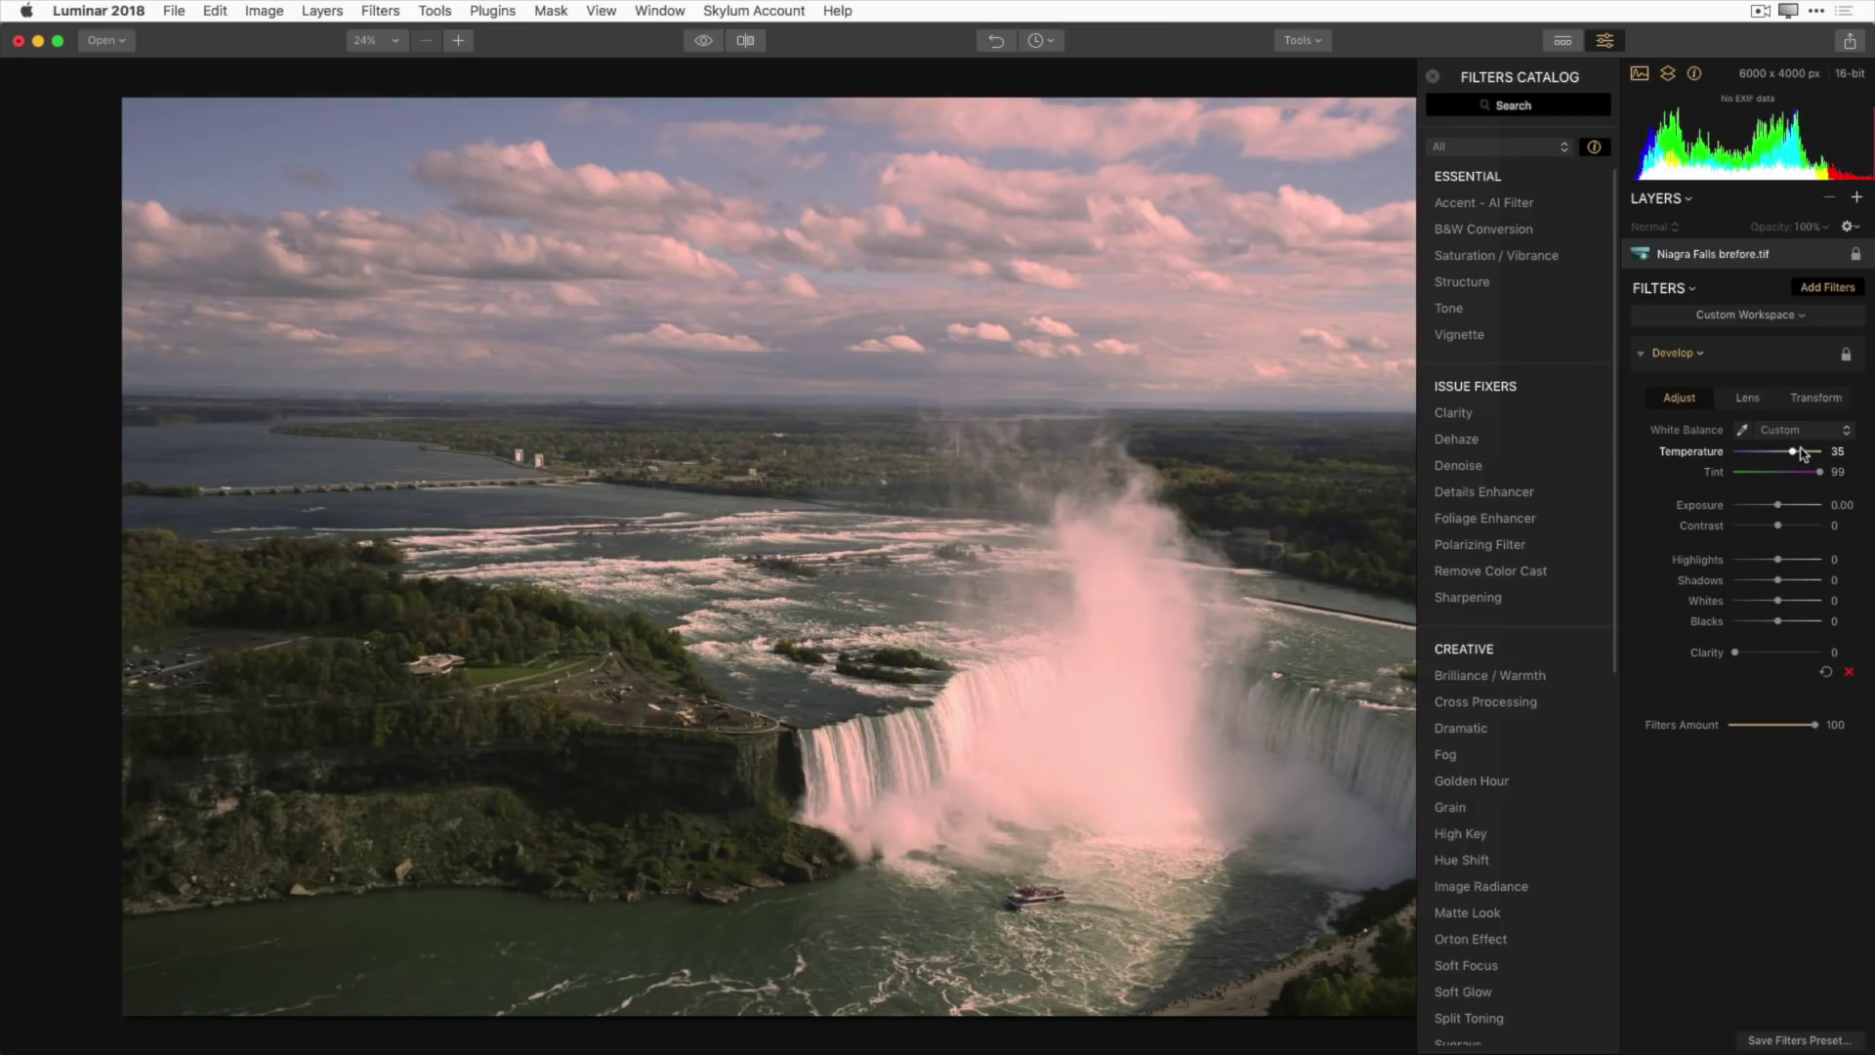
left_click_drag(1795, 454, 1816, 475)
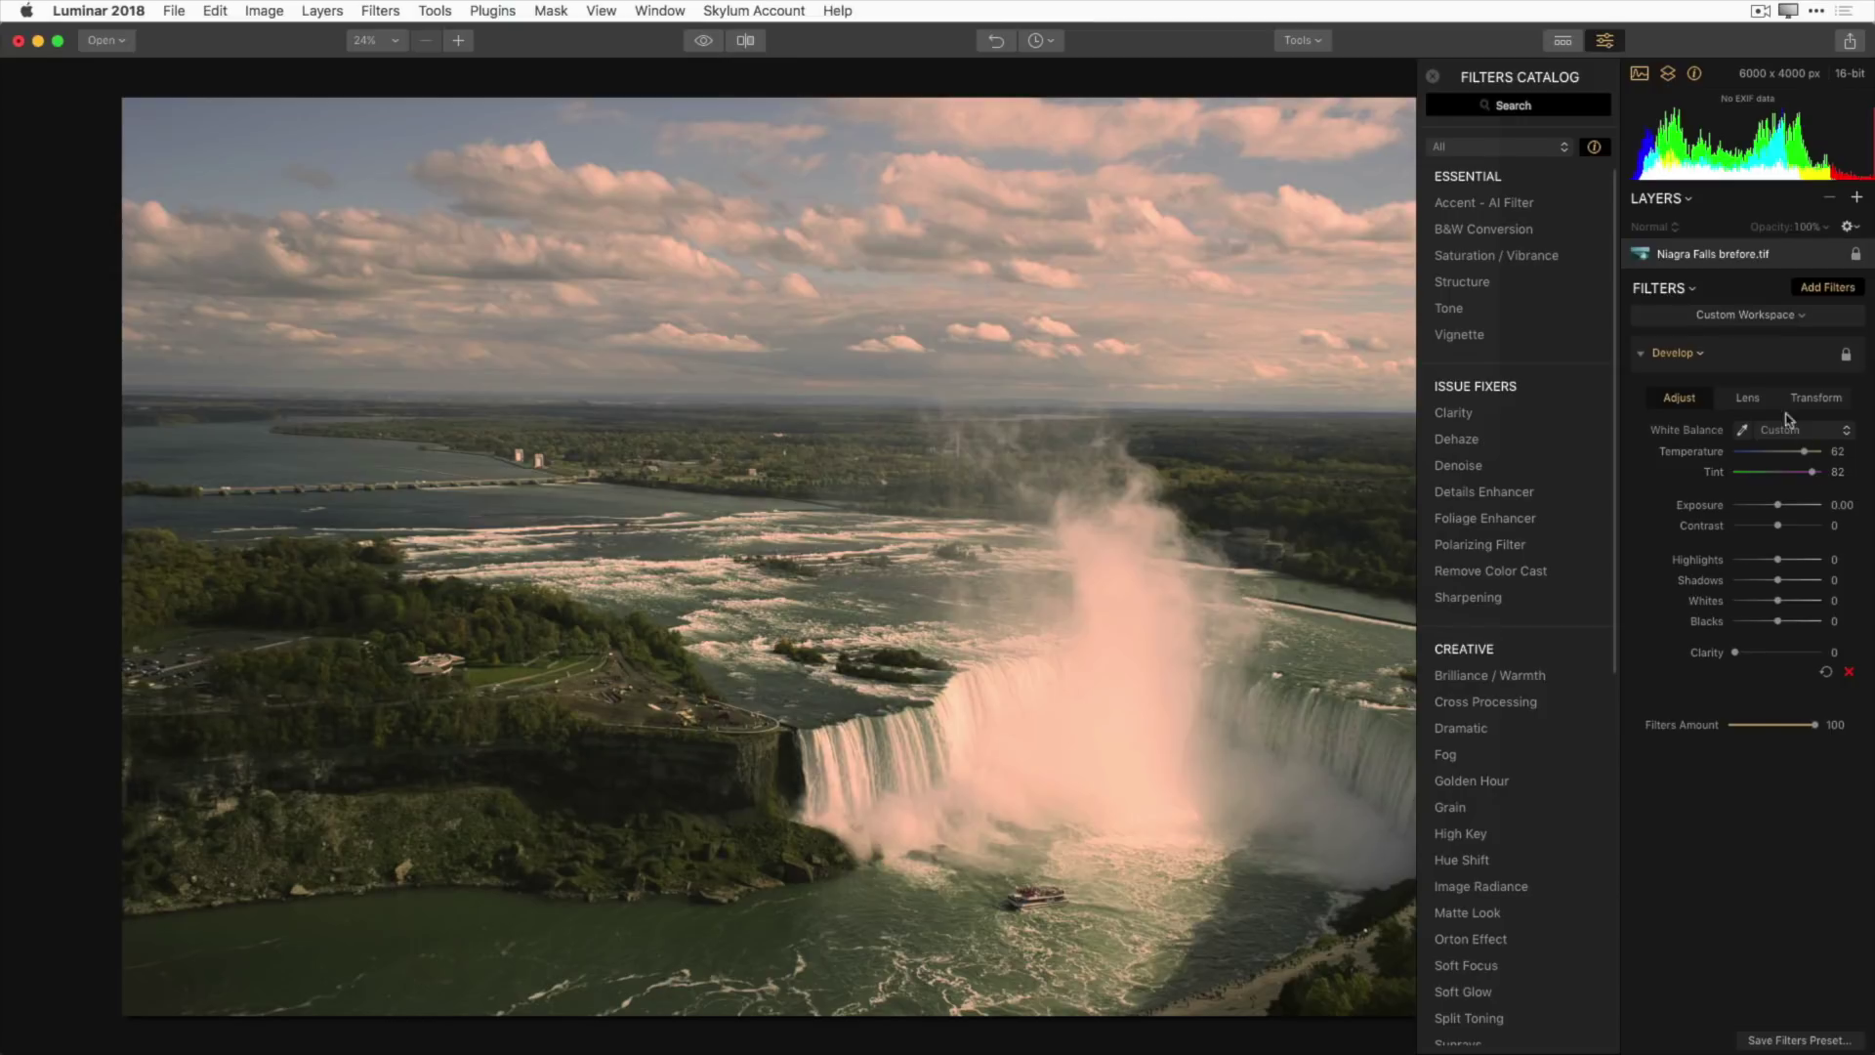
left_click(705, 40)
left_click(705, 41)
mouse_move(1780, 584)
left_mouse_down()
mouse_move(1809, 583)
mouse_move(1774, 563)
left_mouse_up()
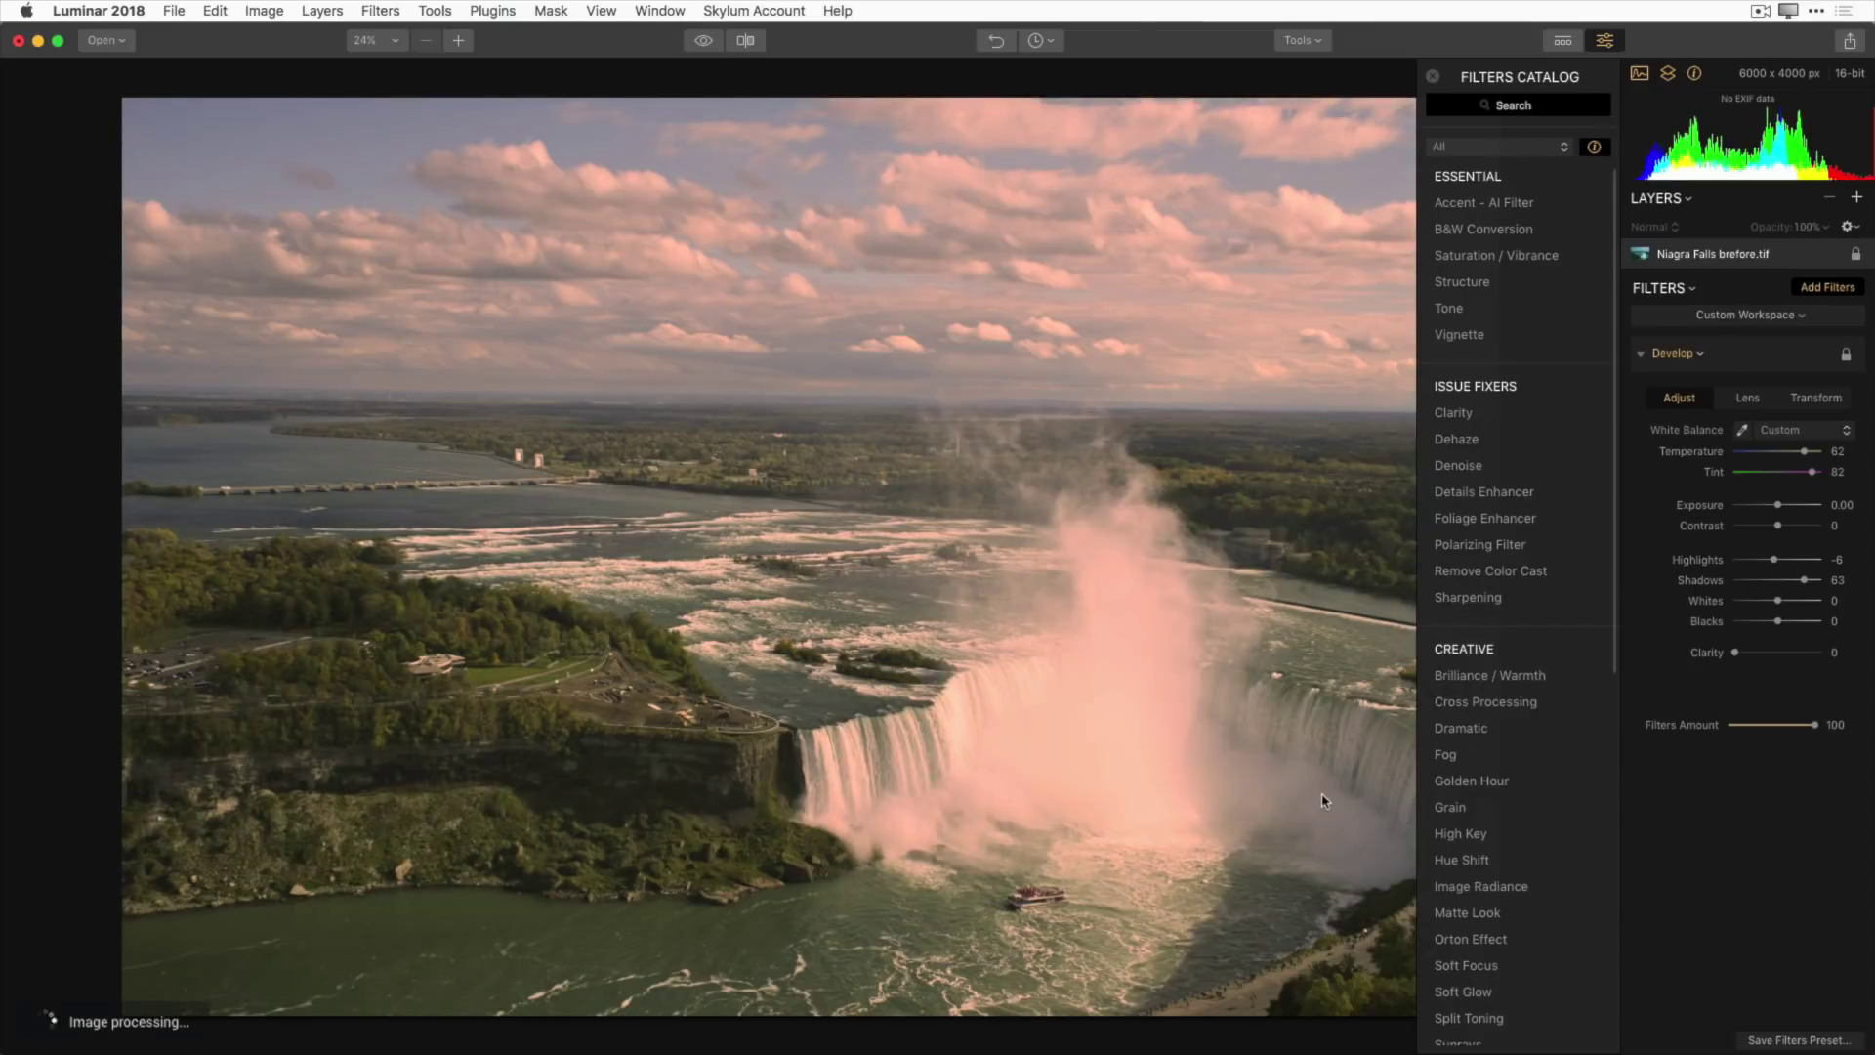
Step: Add the Color Balance filter and shift its highlights toward cyan with a Cyan - Red value of -23
scroll(1500, 567, "down", 10)
mouse_move(1499, 567)
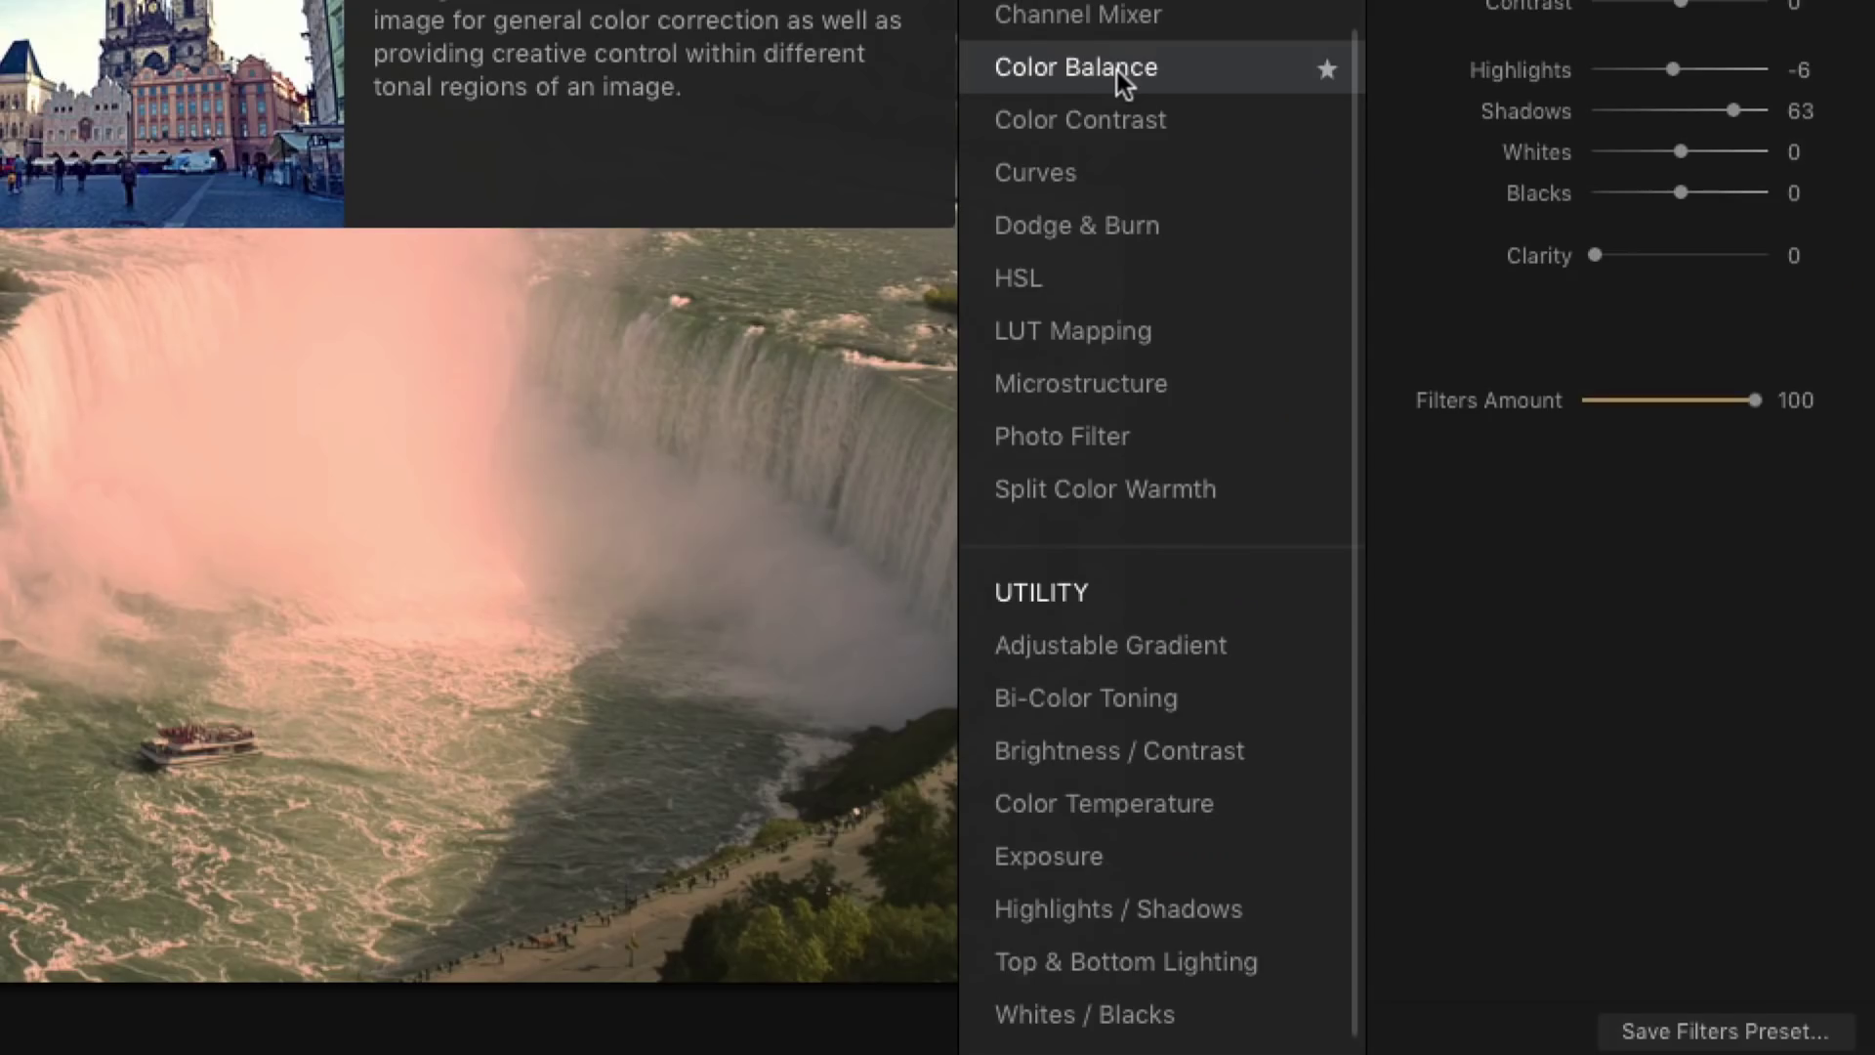
left_click(1117, 70)
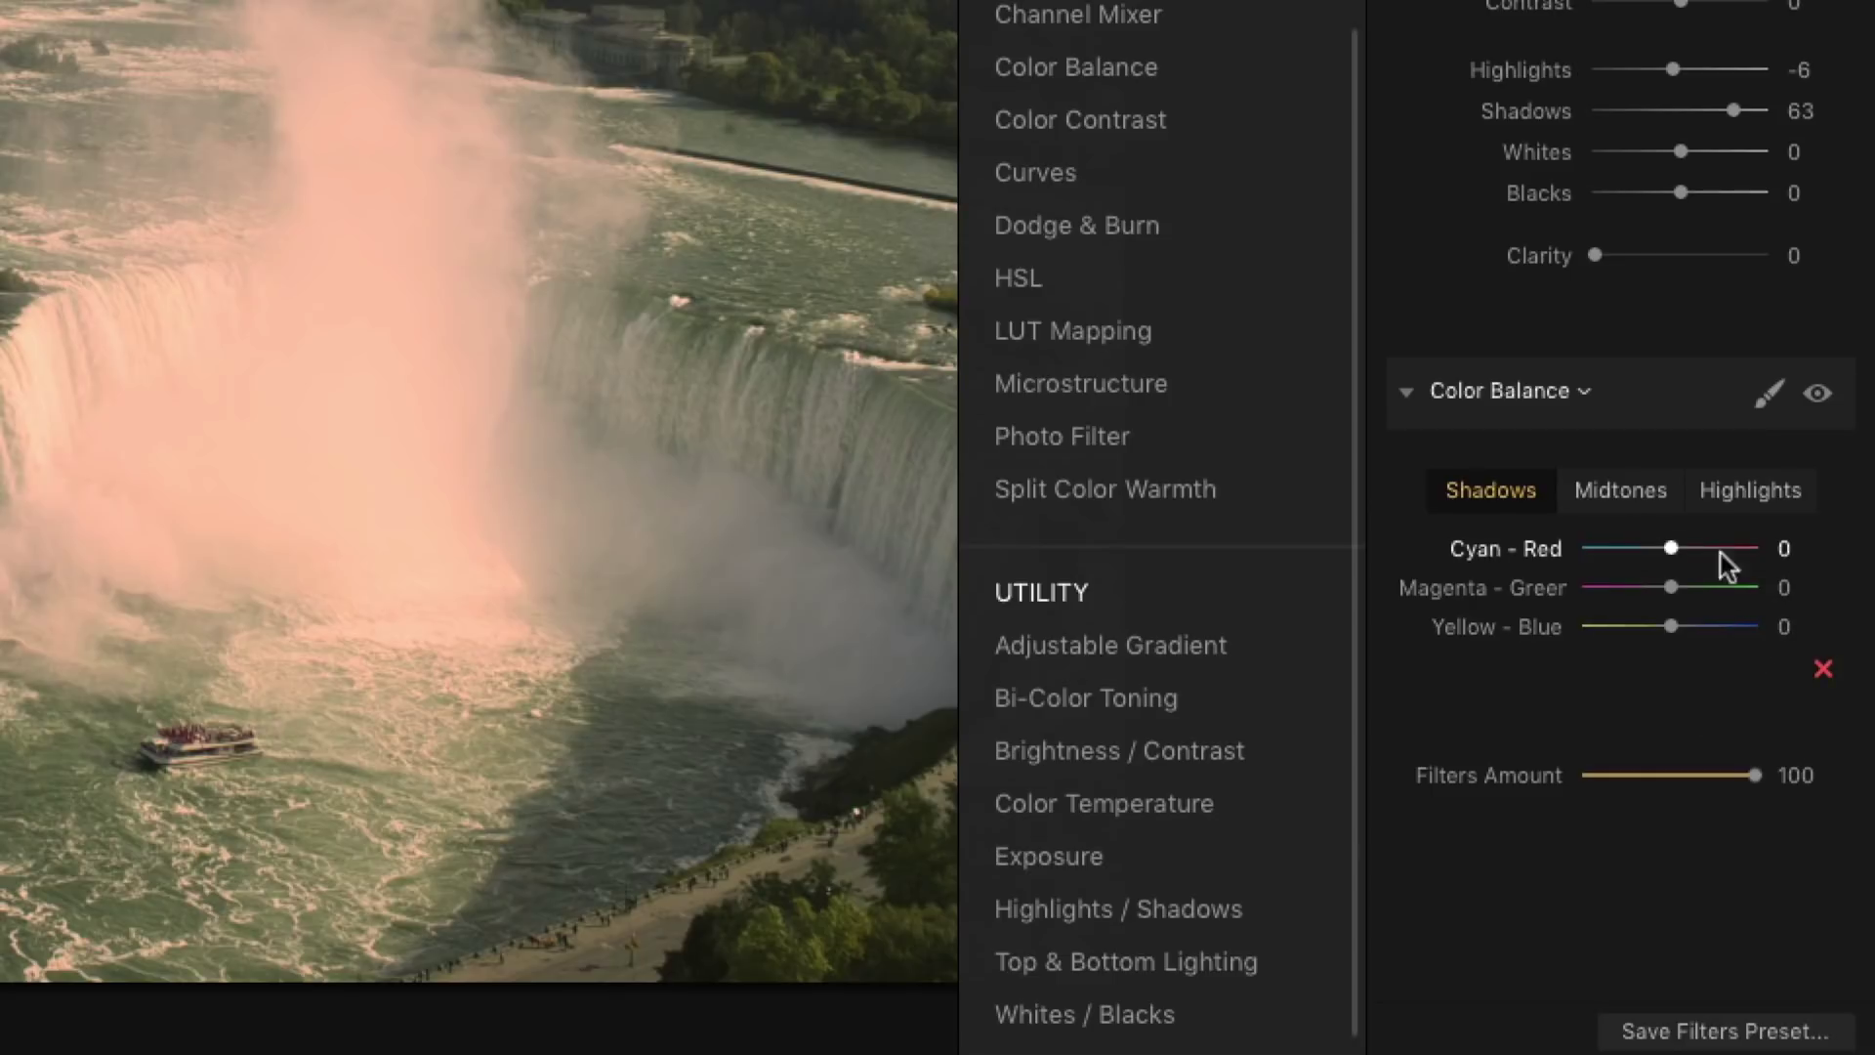
left_click(1750, 493)
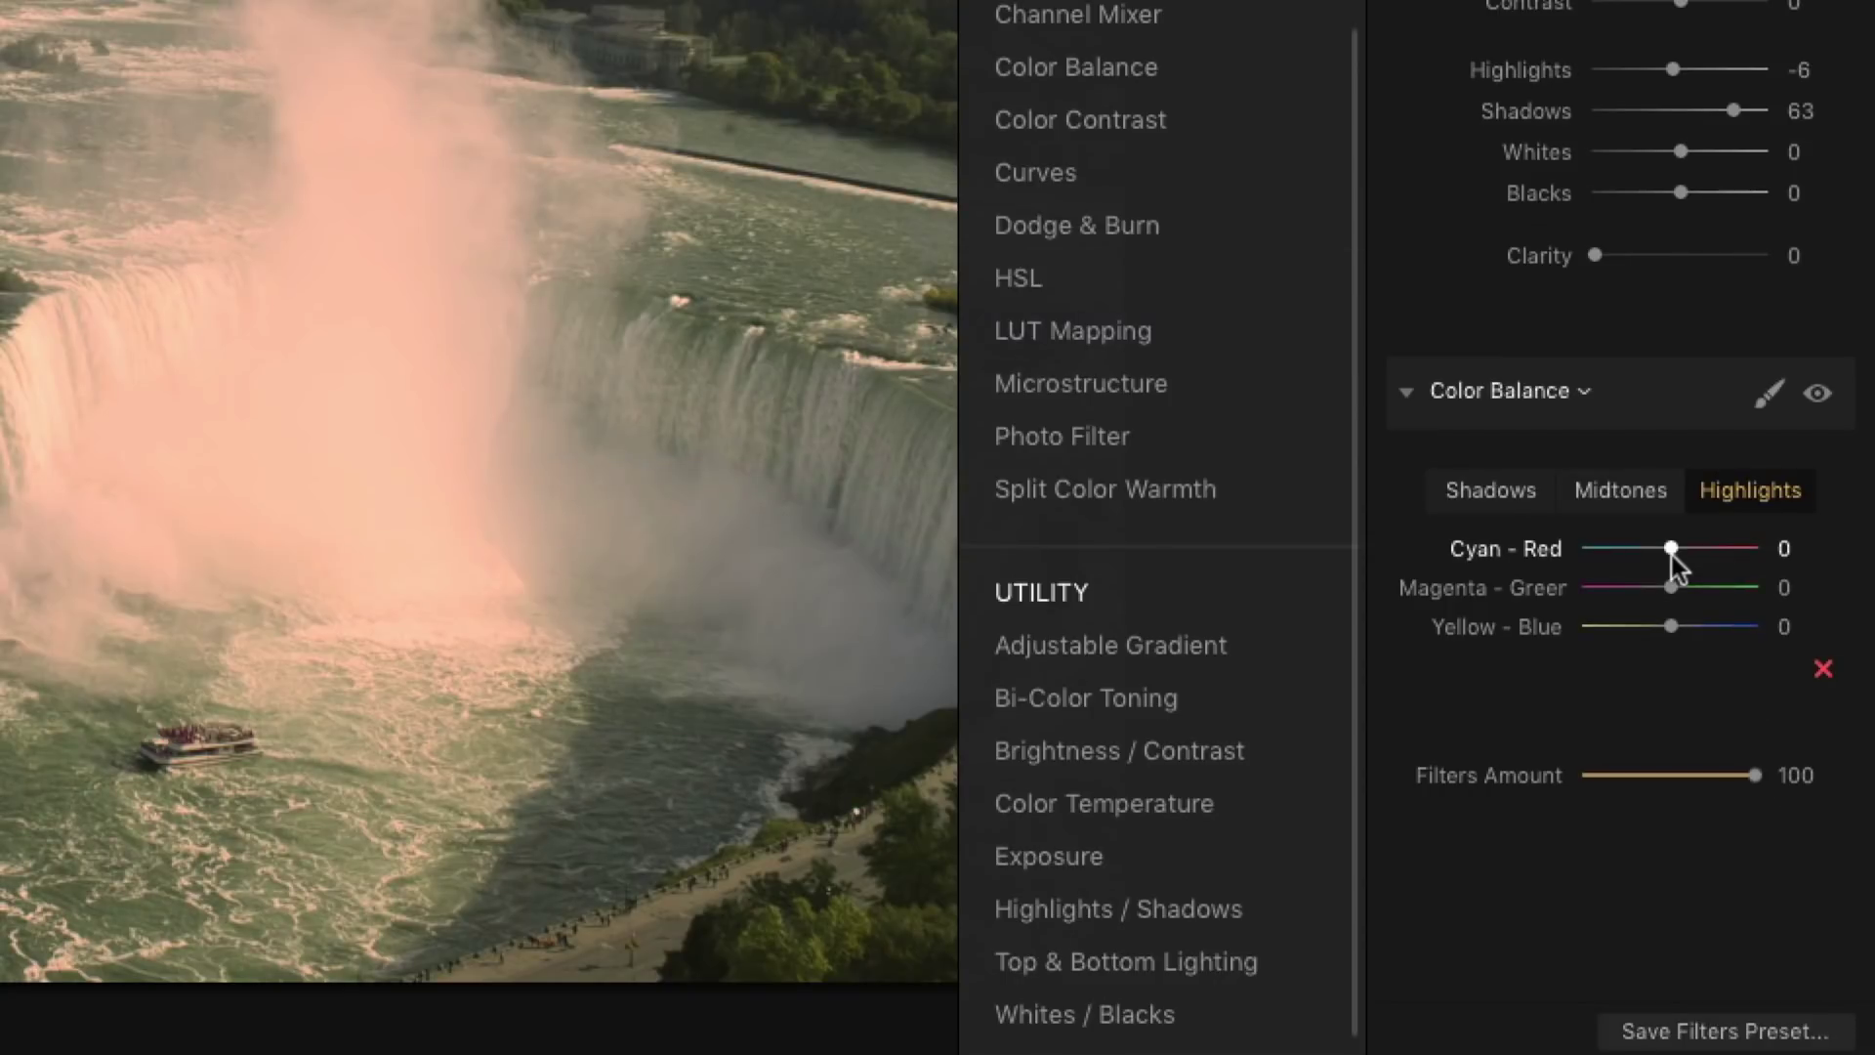
left_click_drag(1672, 557, 1650, 558)
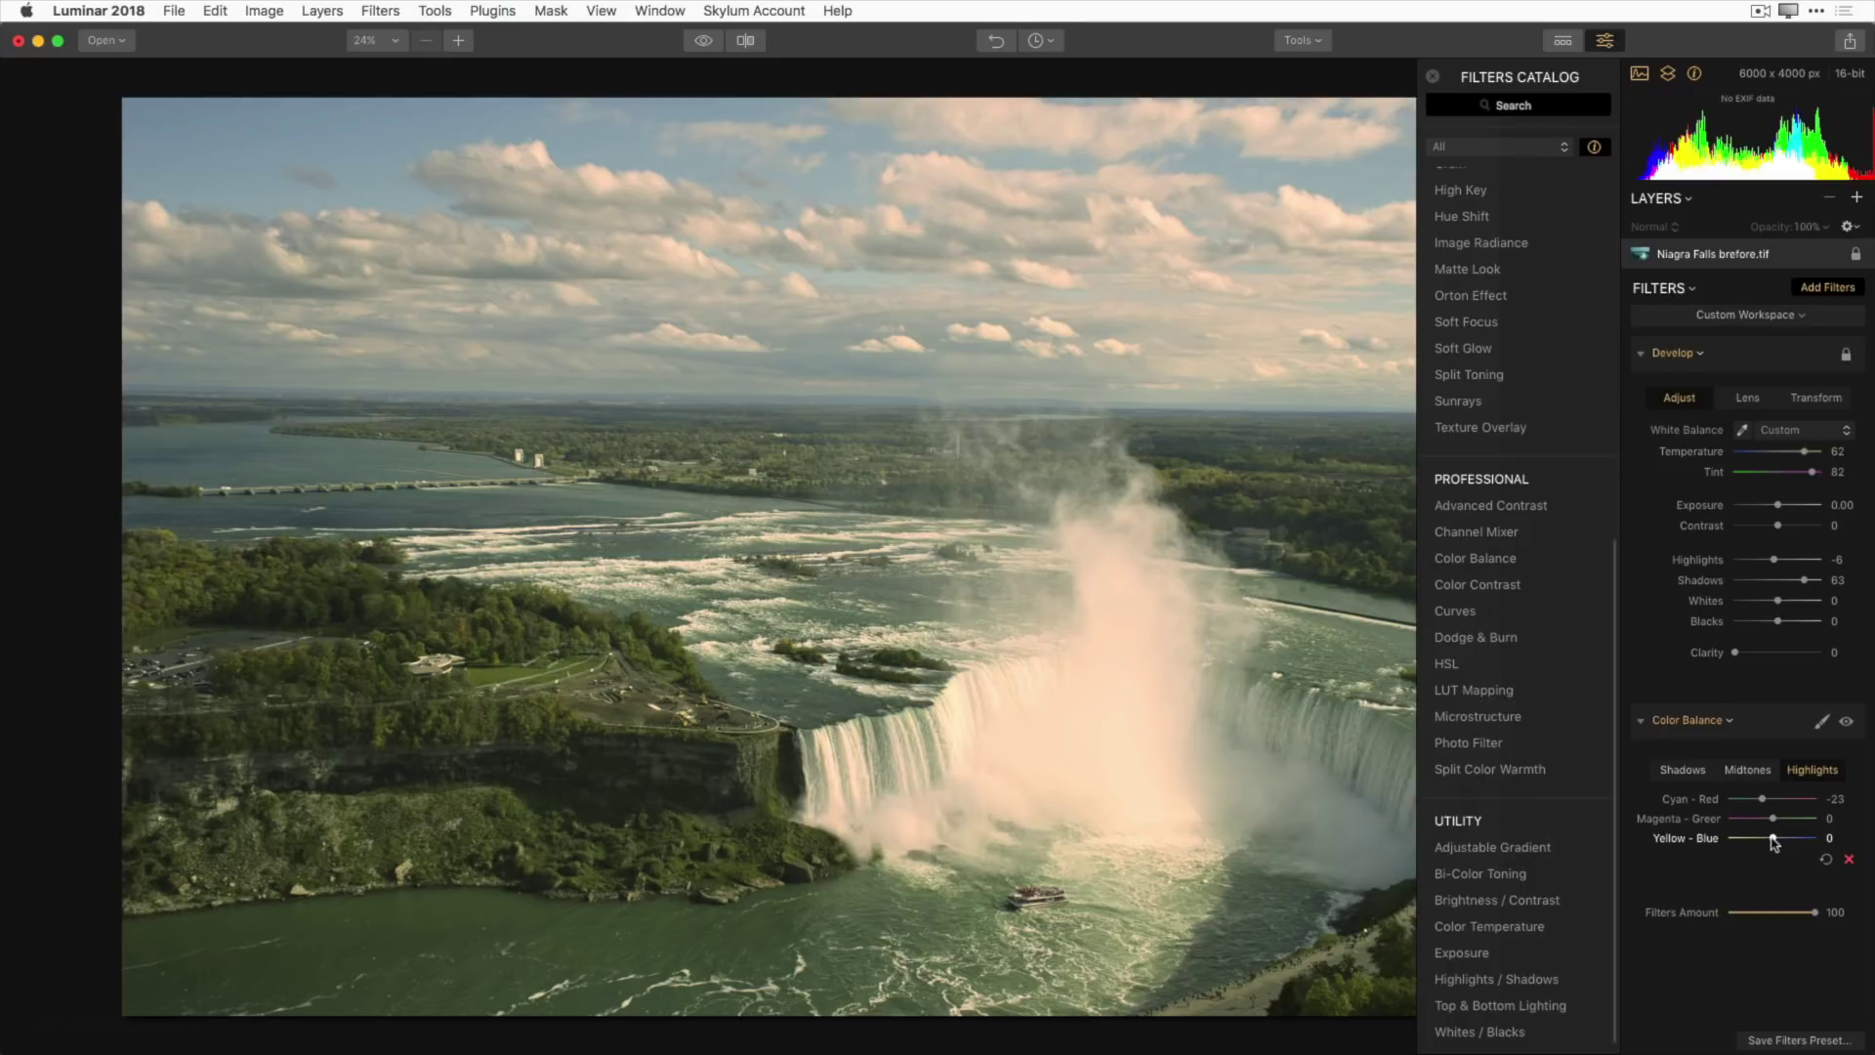
left_click_drag(1772, 838, 1771, 839)
Step: Set Magenta - Green to -12 for the Color Balance shadows, and compare the result with the original photo
left_click(1738, 771)
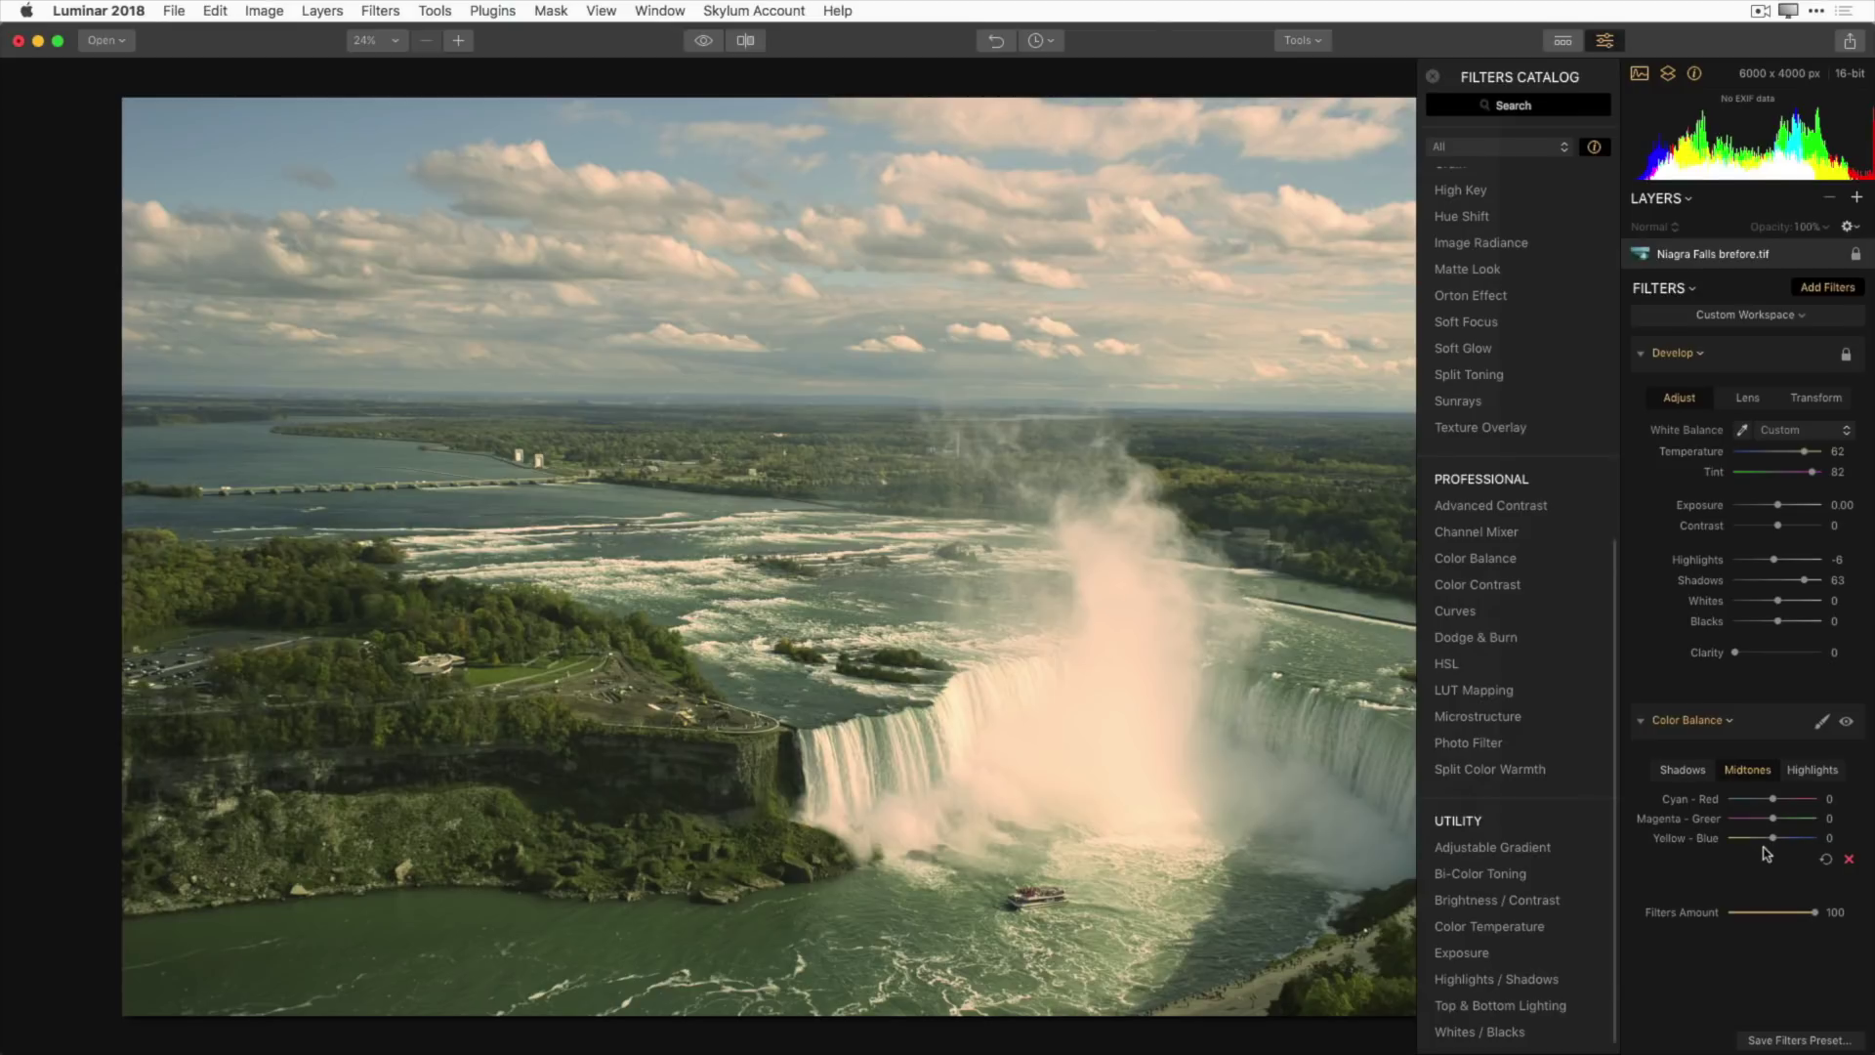
left_click(1683, 771)
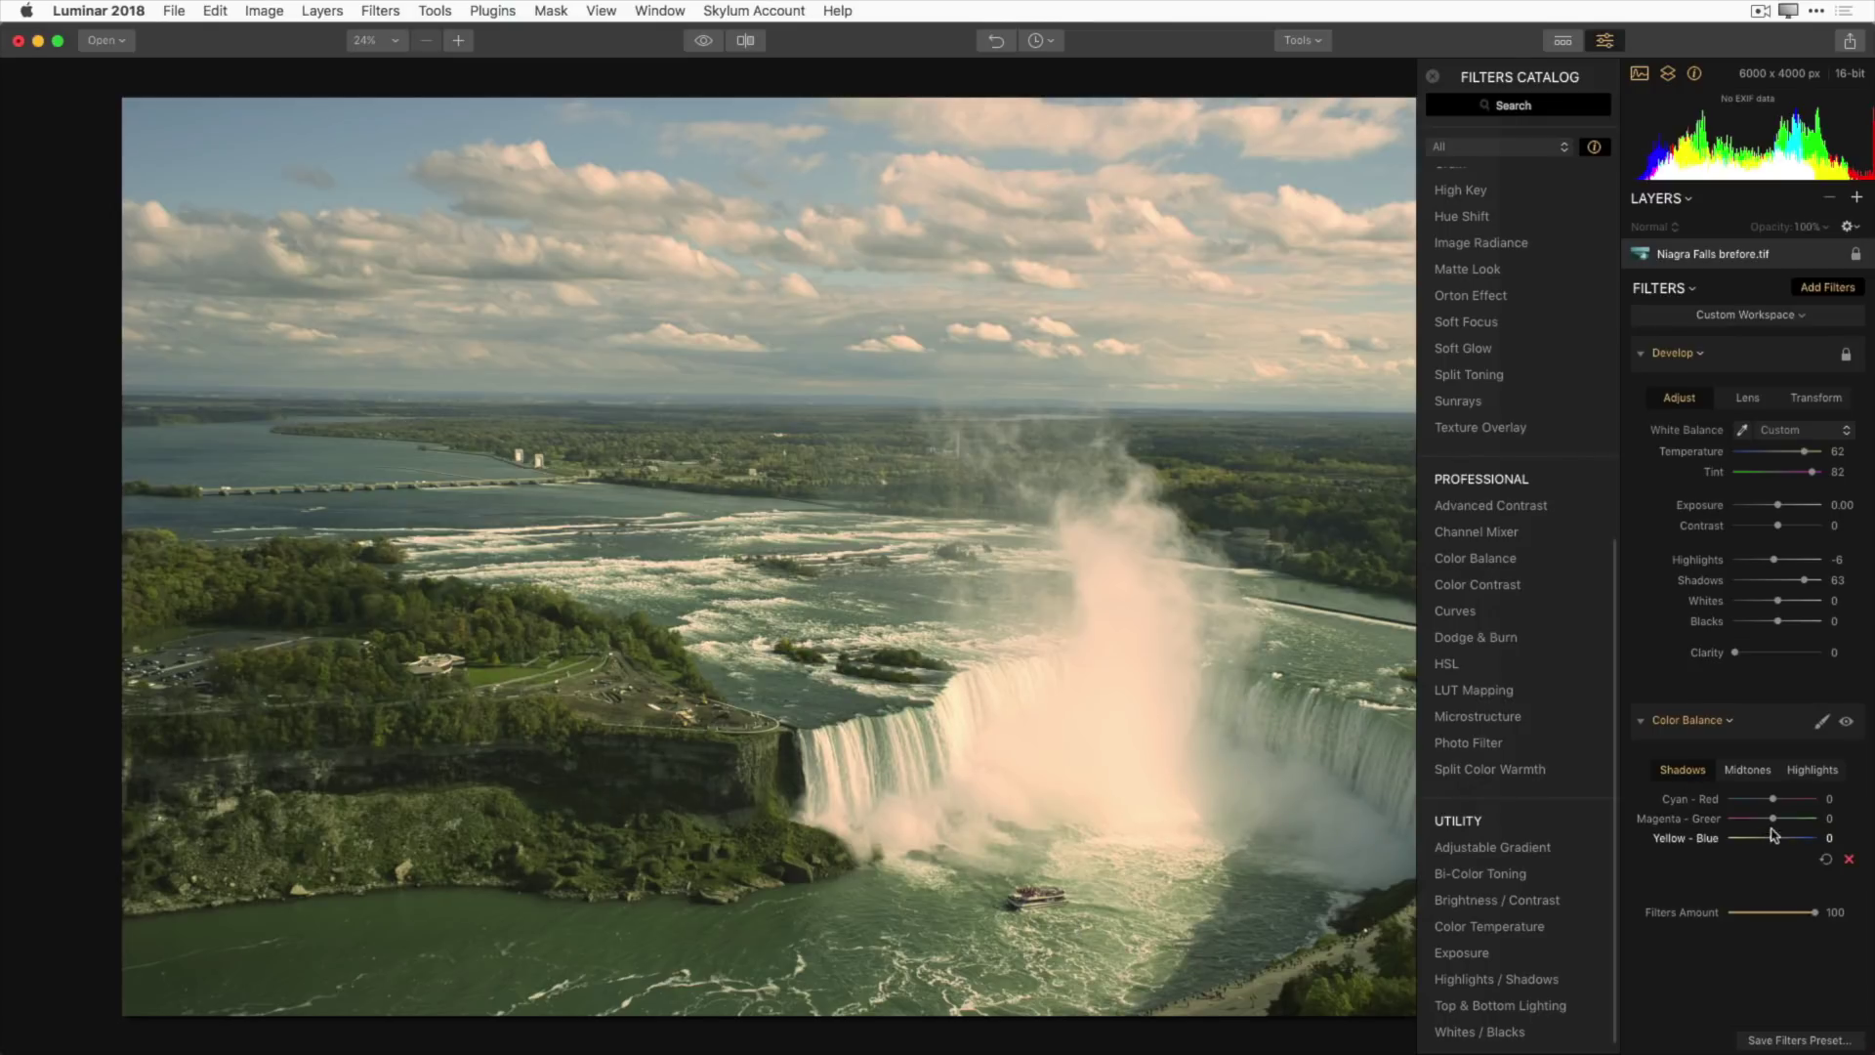
left_click_drag(1773, 819, 1767, 819)
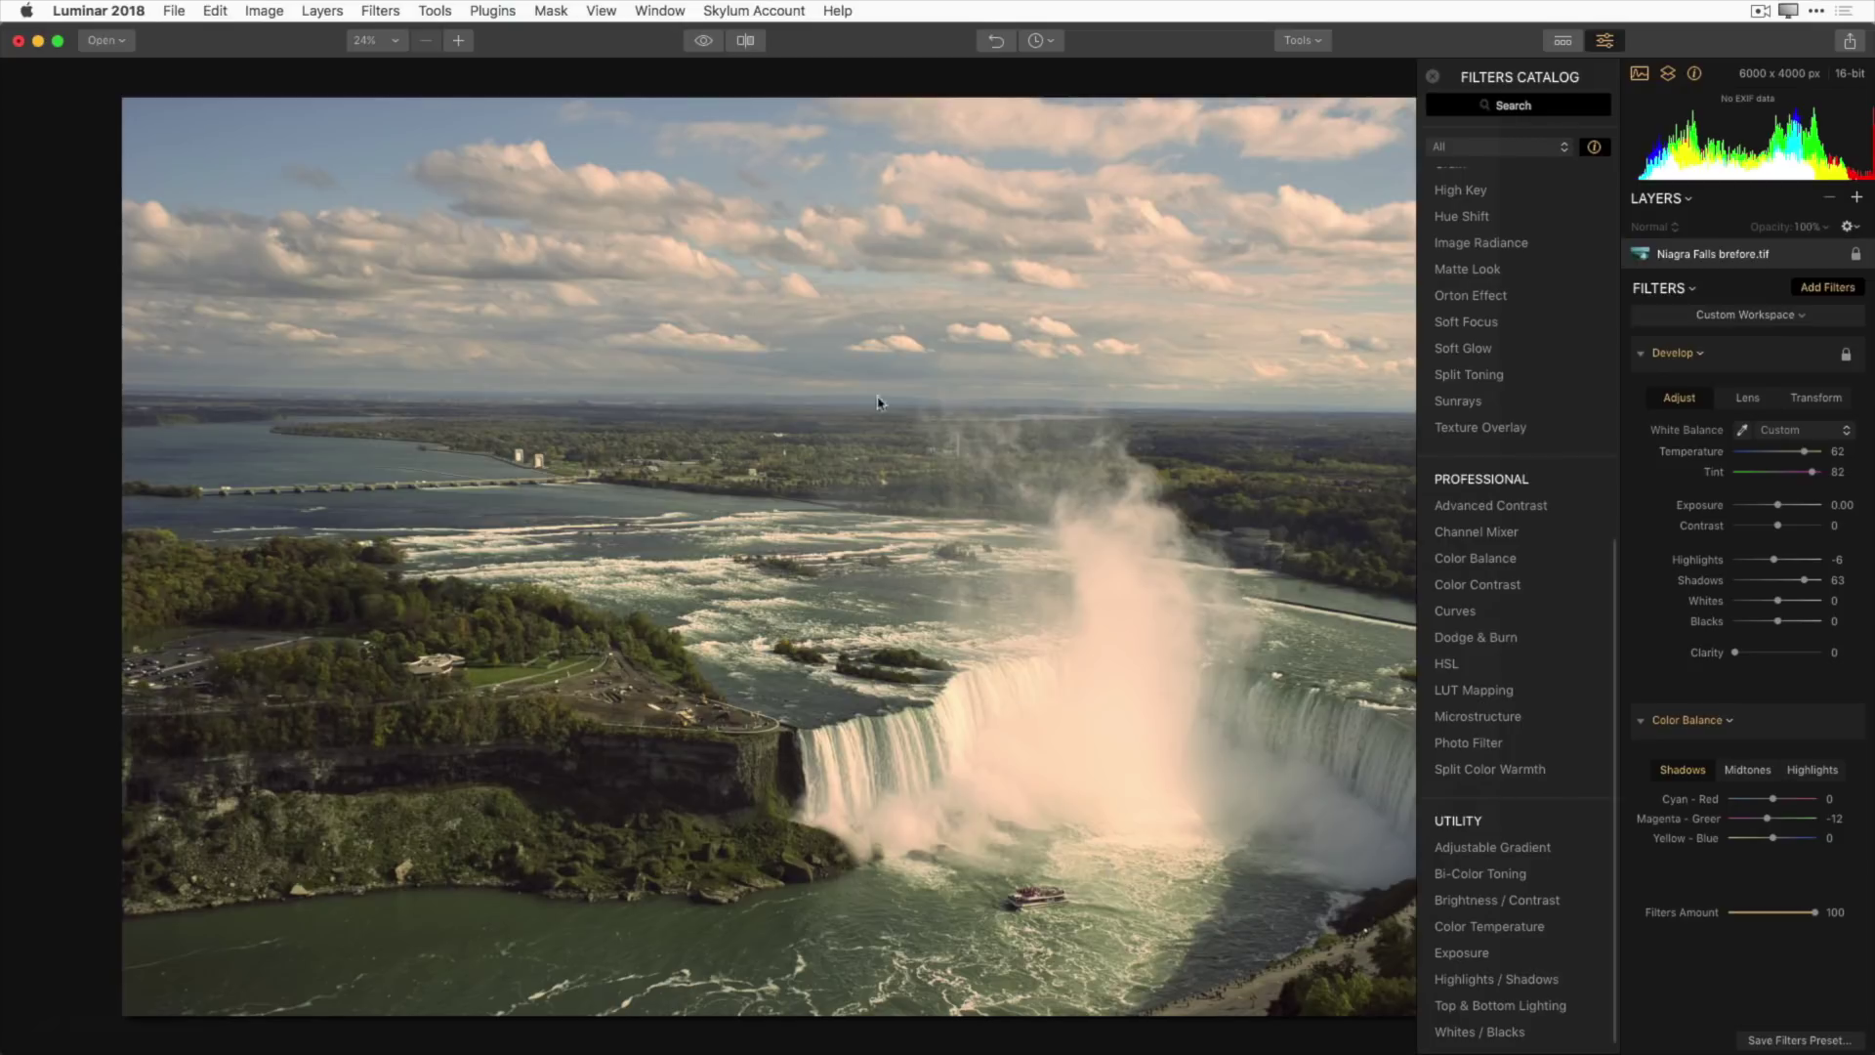
left_click(704, 43)
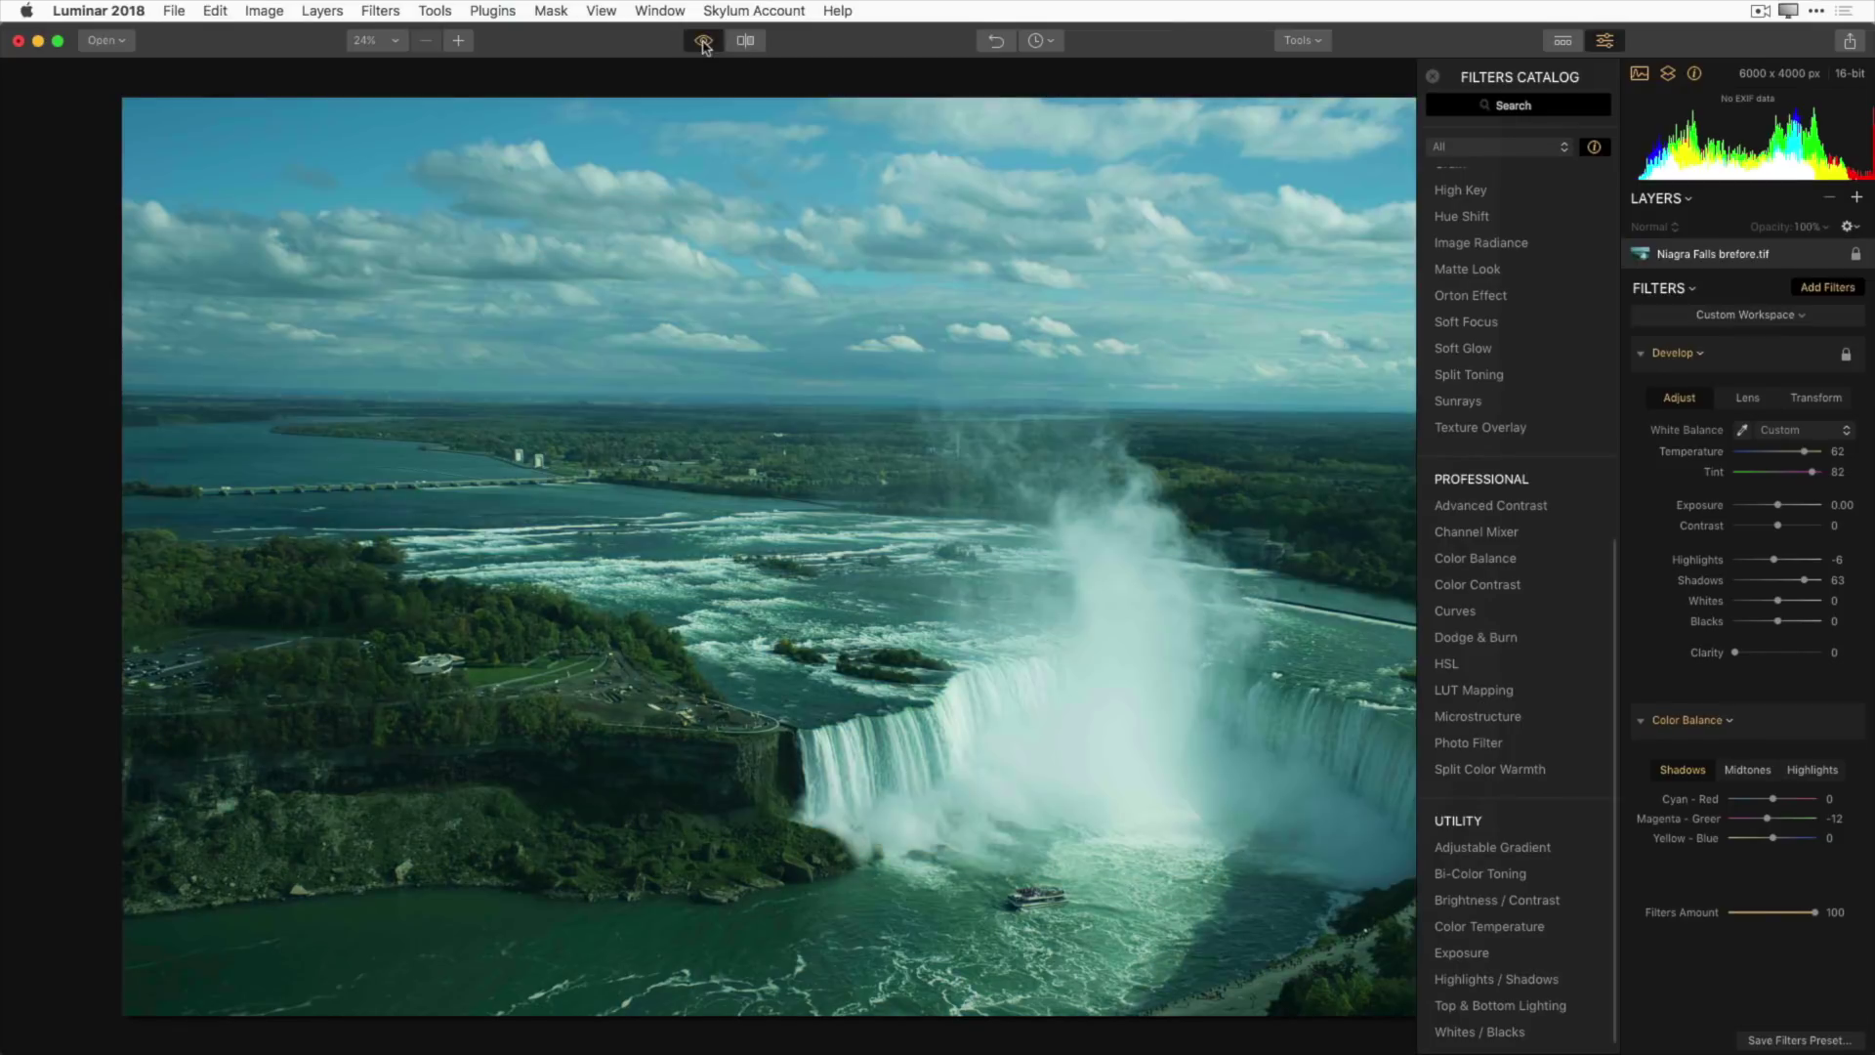
left_click(704, 43)
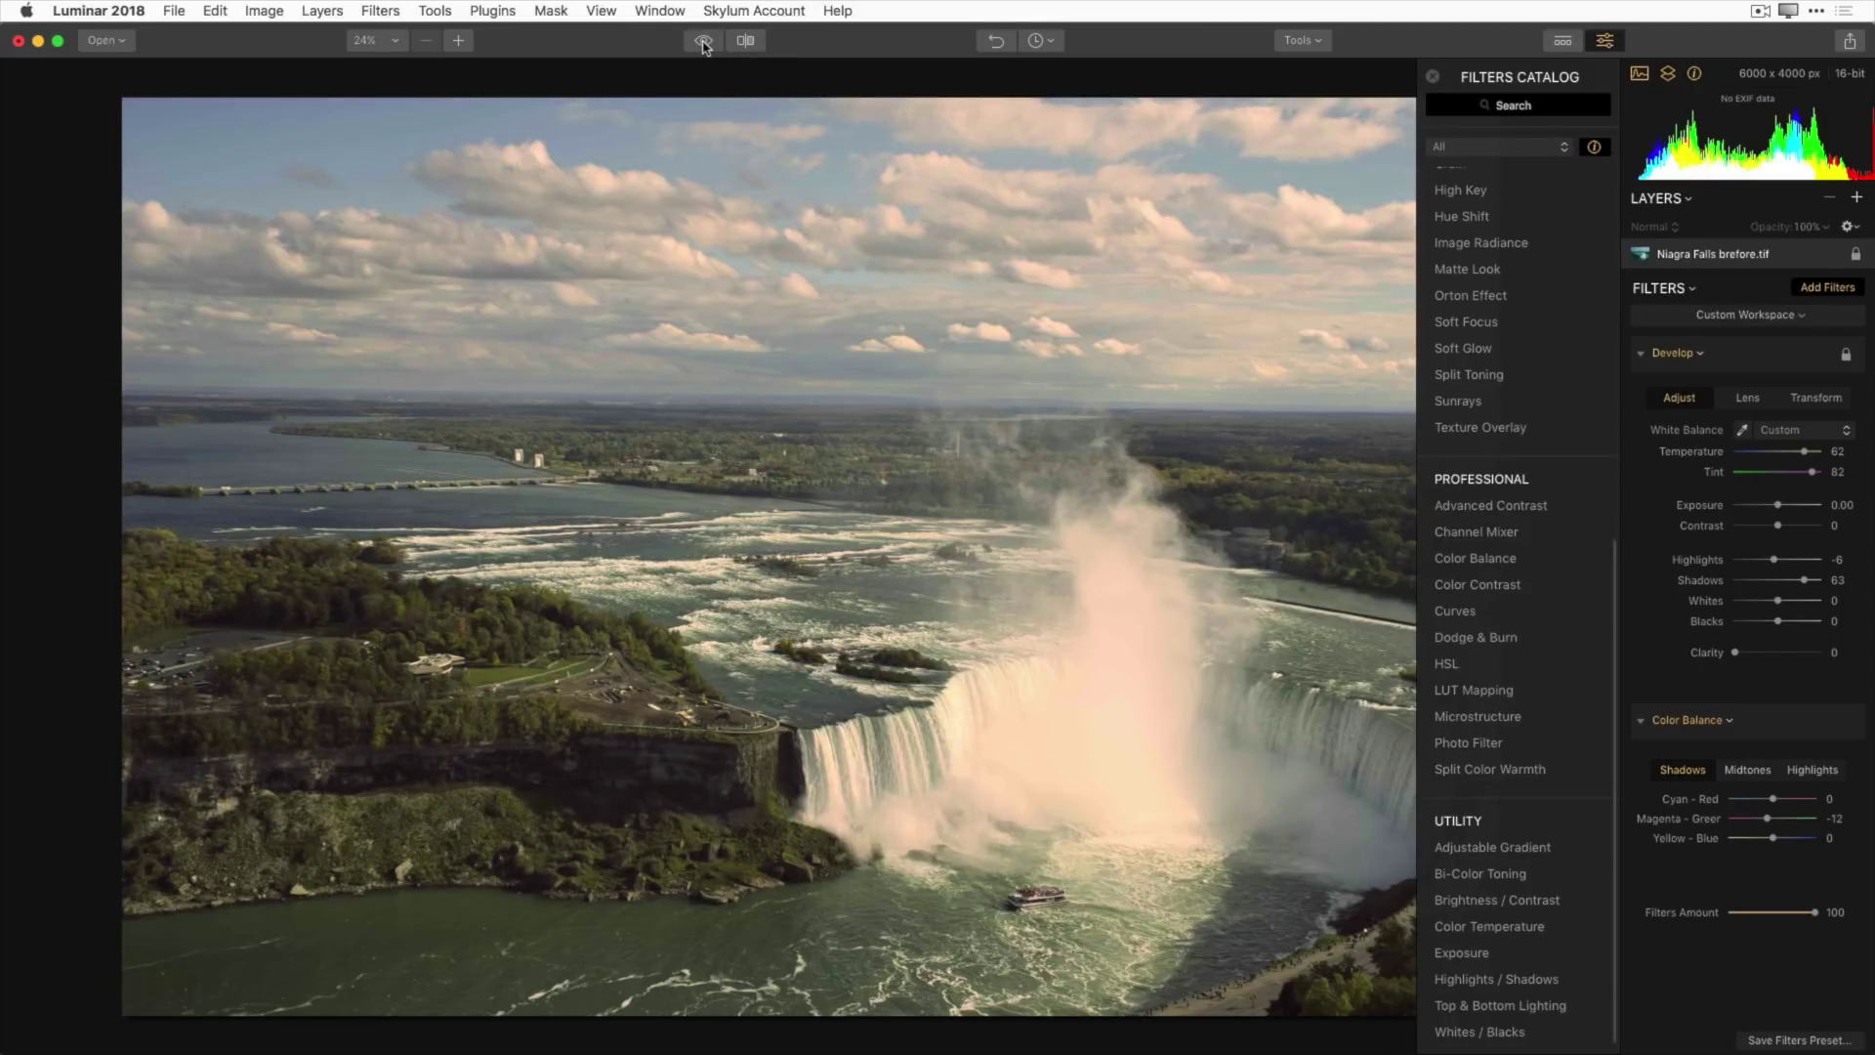
Step: Add the HSL filter and set its saturation to -47 for red and 24 for yellow
mouse_move(1448, 668)
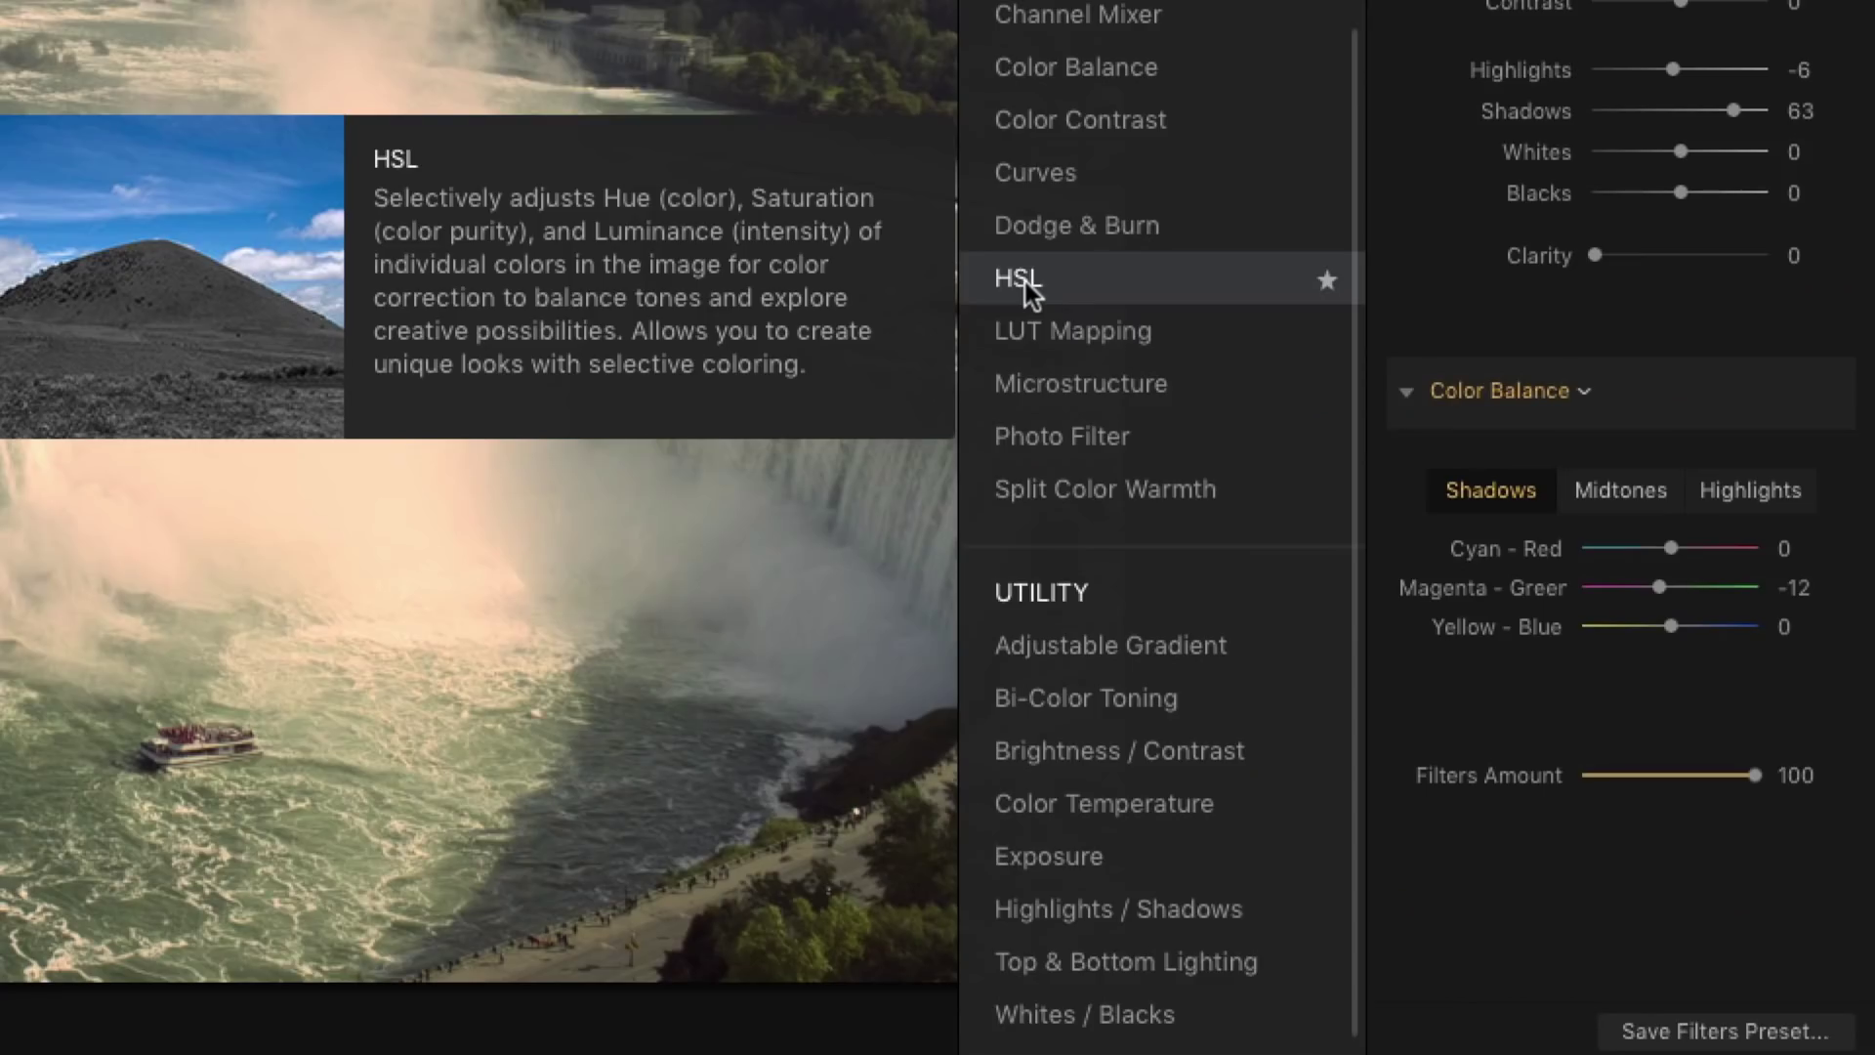
left_click(1023, 281)
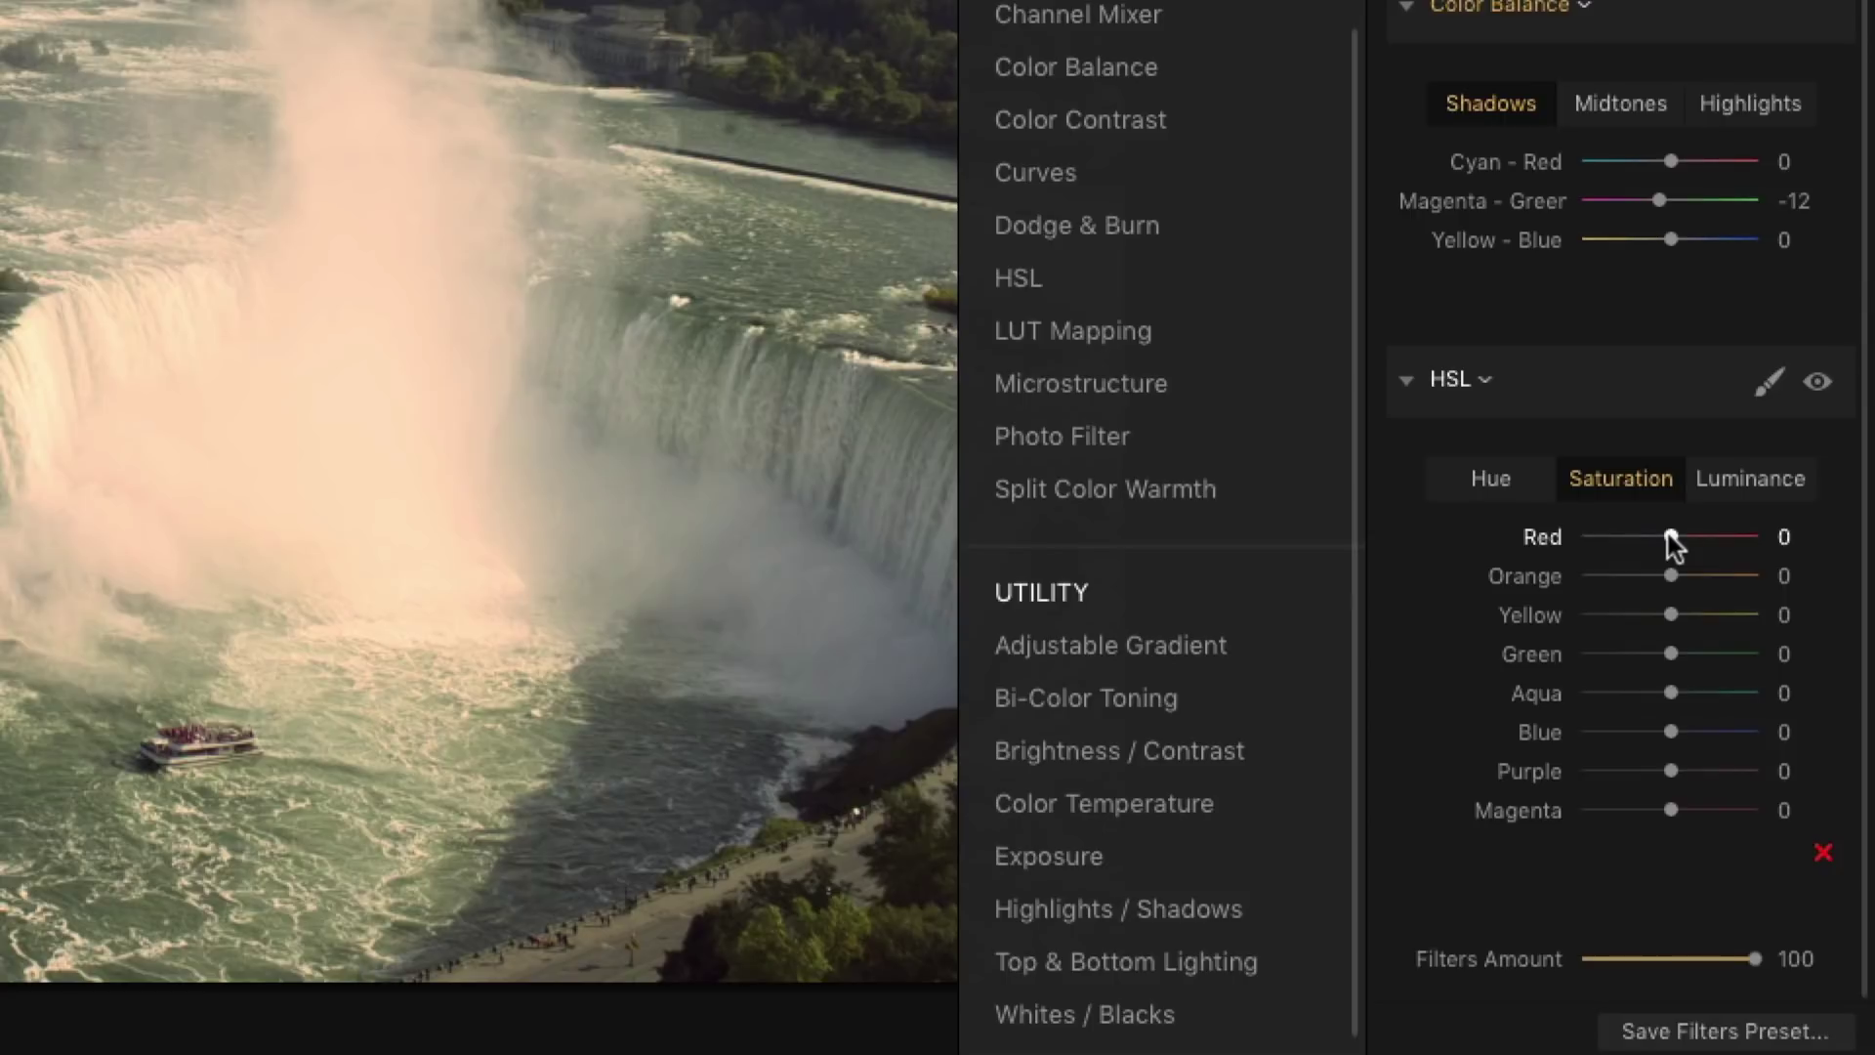
left_click_drag(1671, 537, 1634, 537)
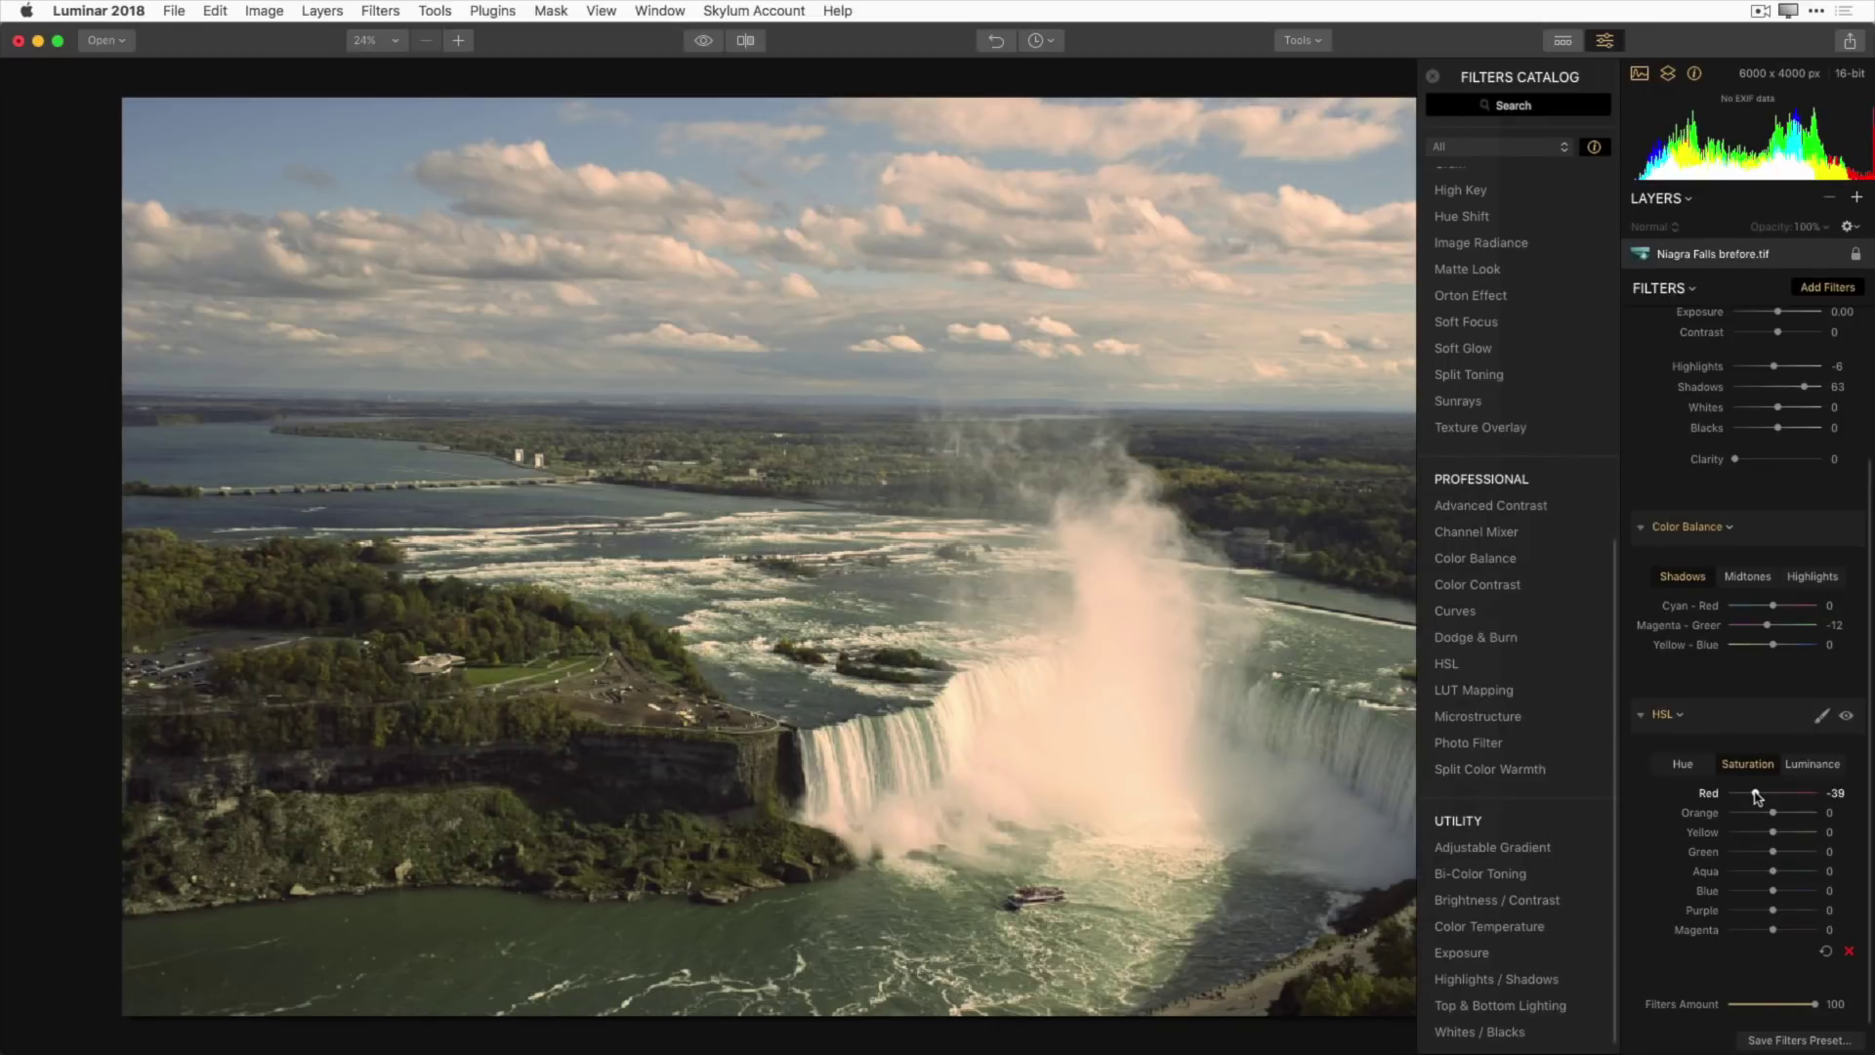
left_click_drag(1755, 793, 1752, 793)
left_click_drag(1774, 835, 1785, 835)
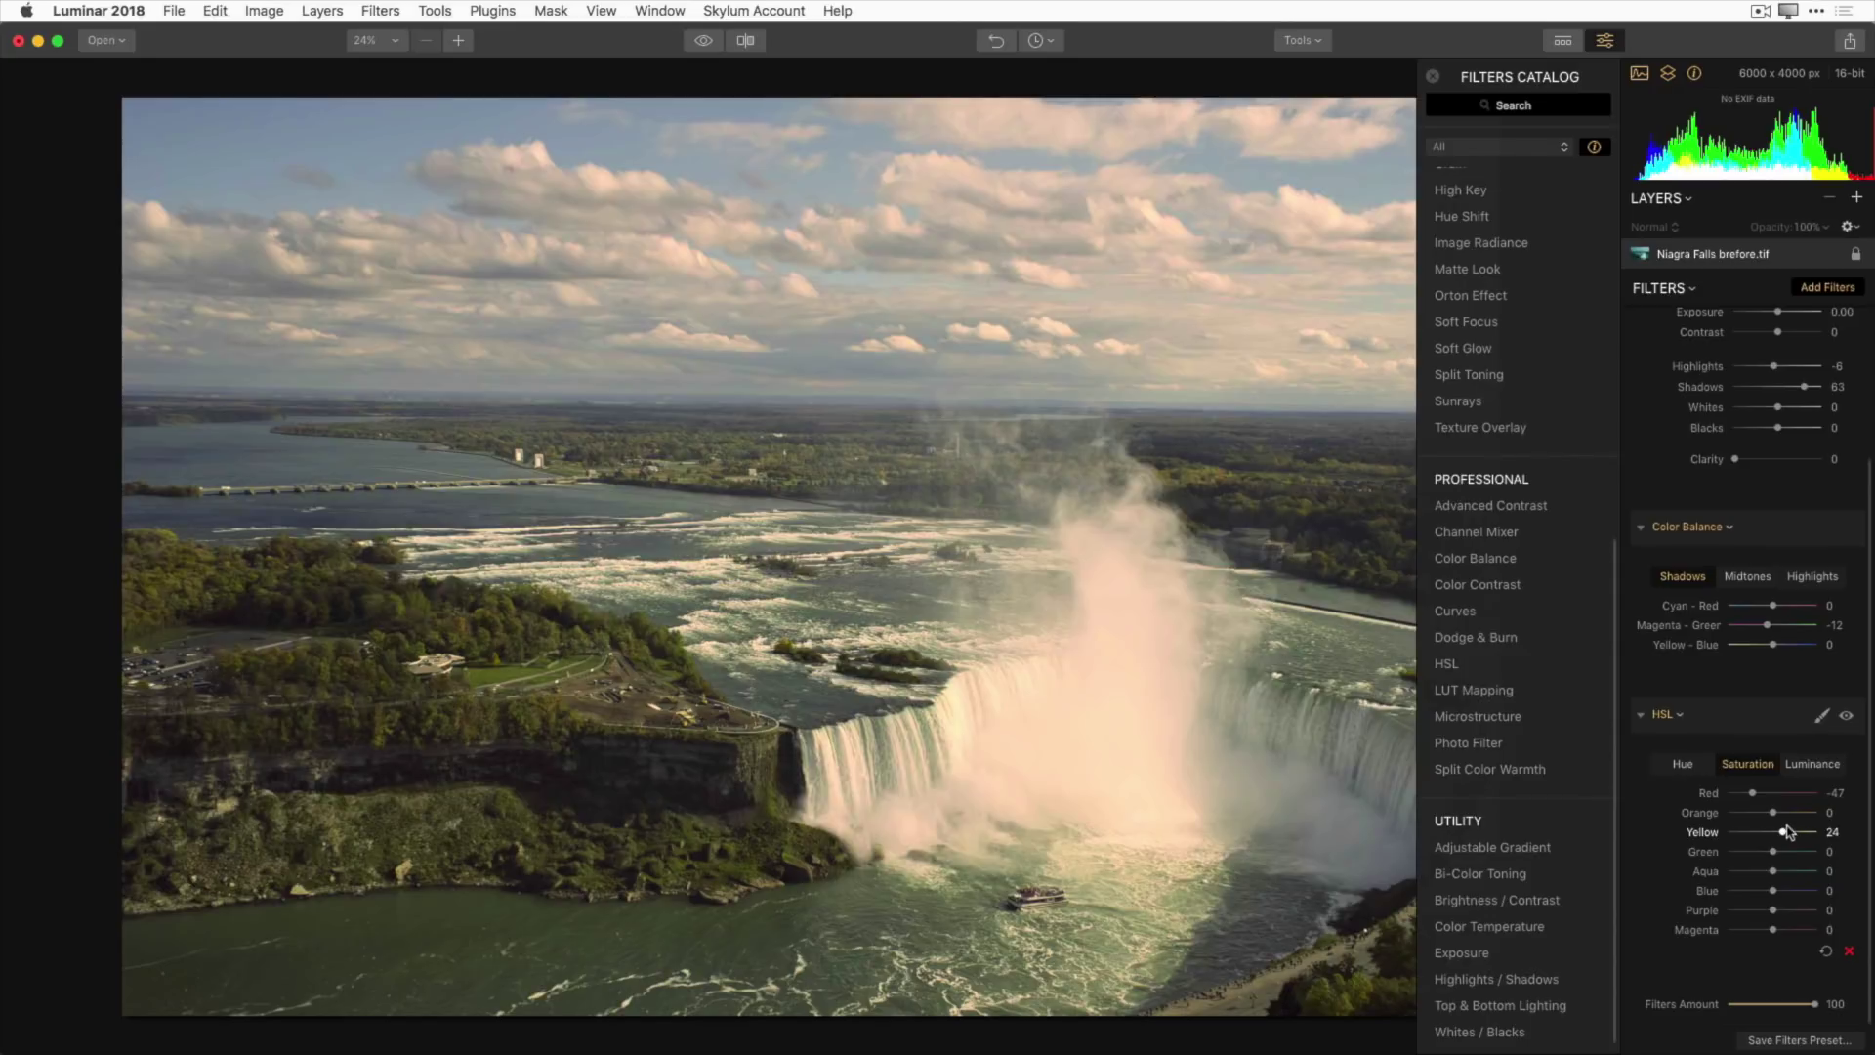
Step: Set the HSL blue luminance to -86, green hue to -48 and yellow hue to -49, and compare the photo with the original
left_click(1806, 763)
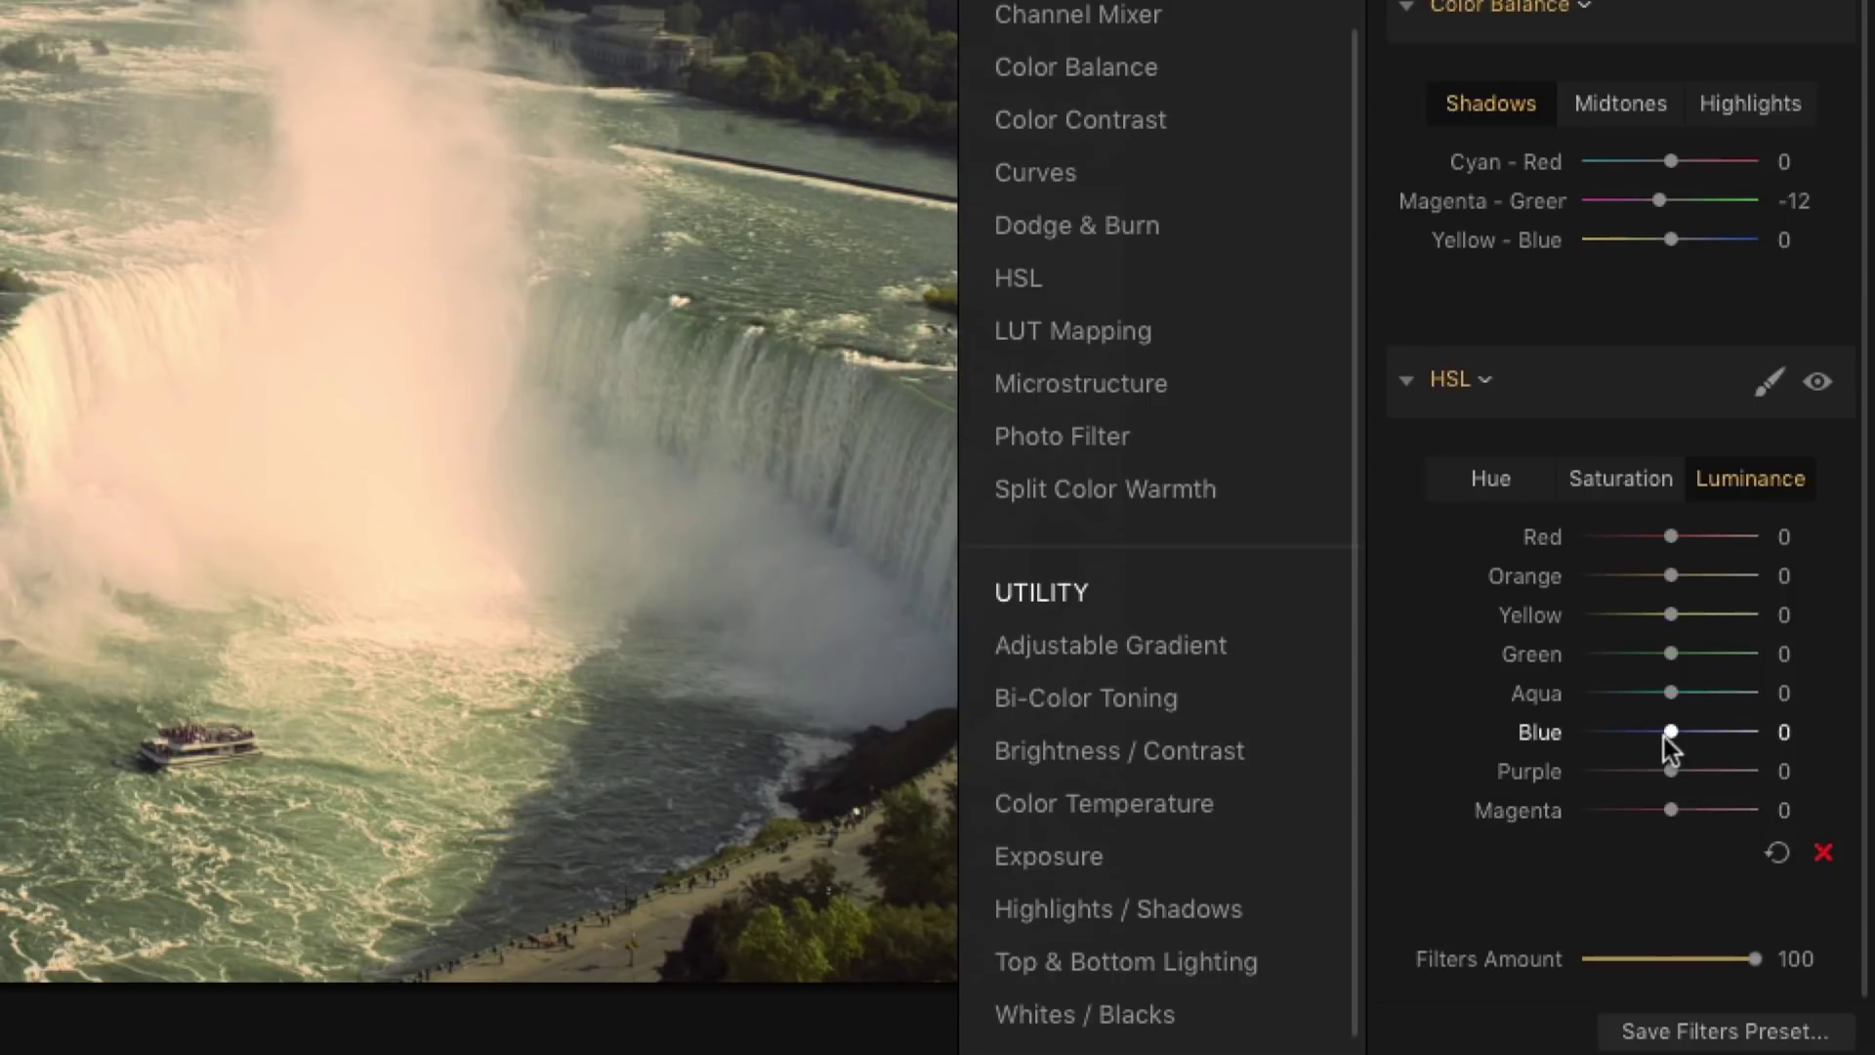
left_click_drag(1673, 739, 1603, 744)
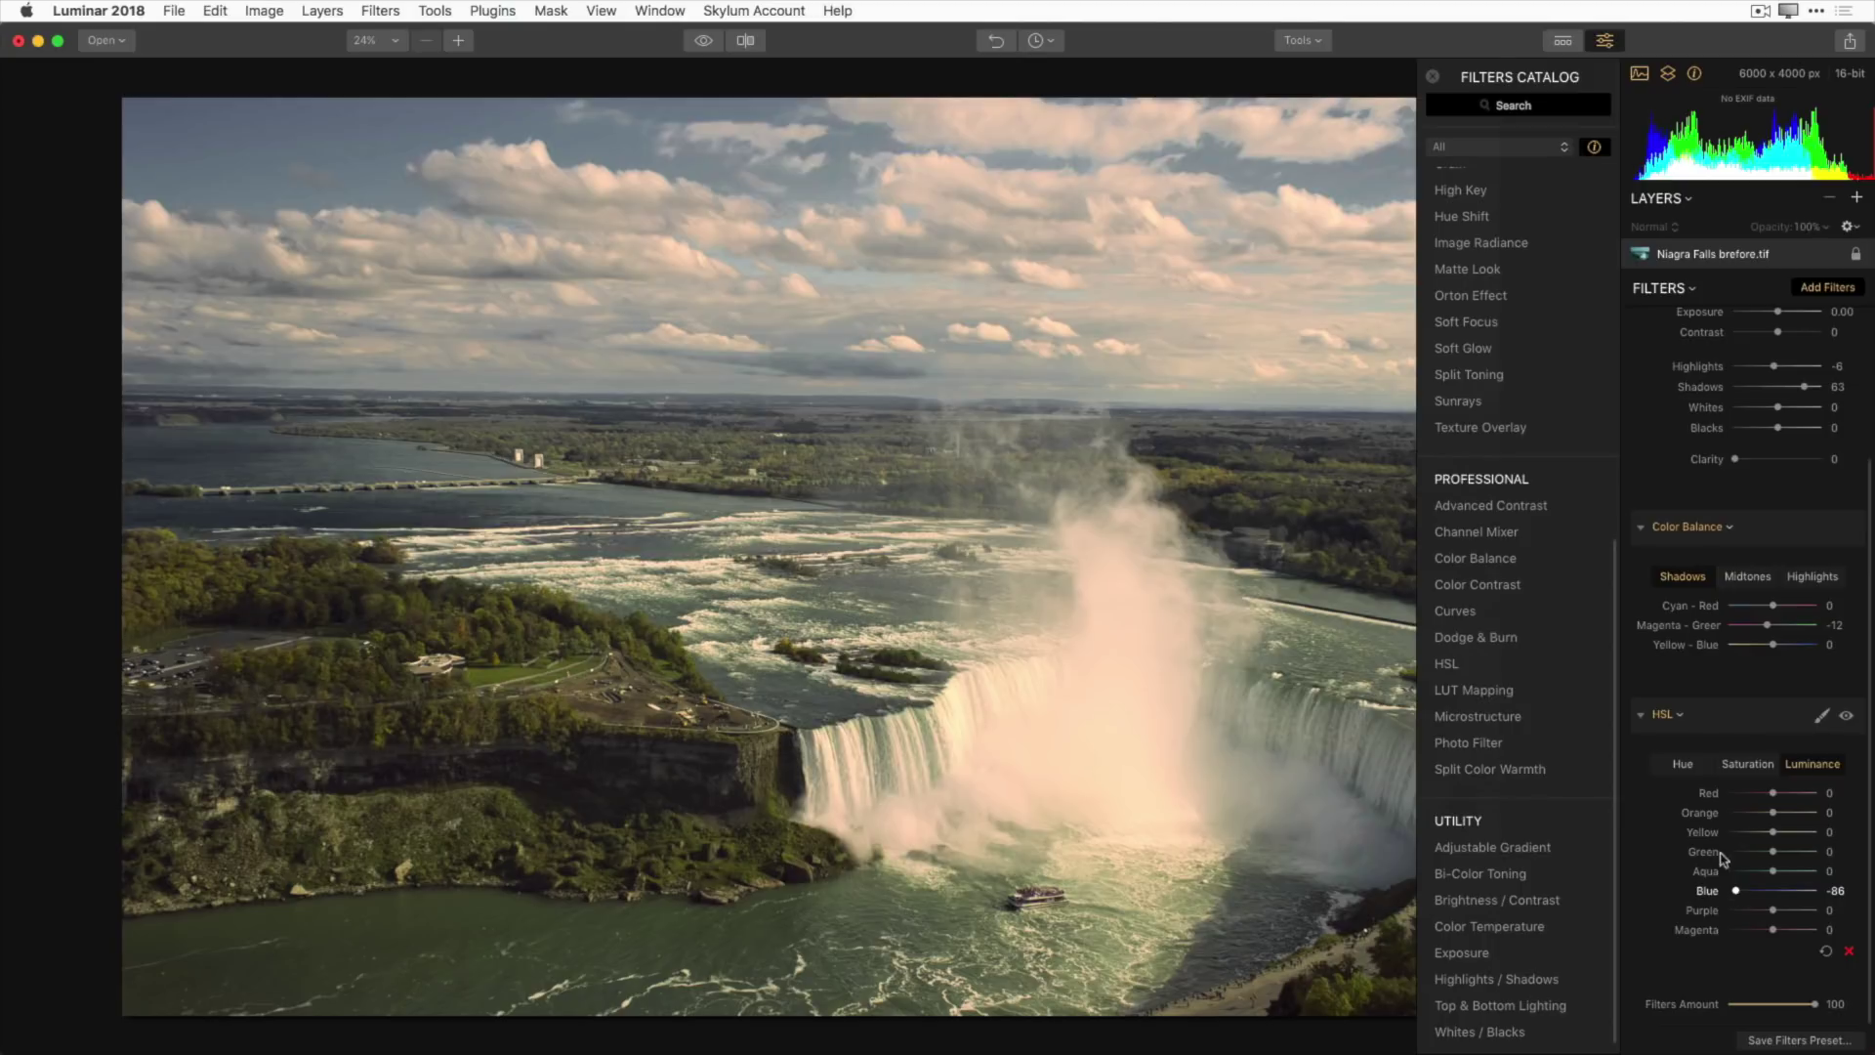
left_click(1685, 764)
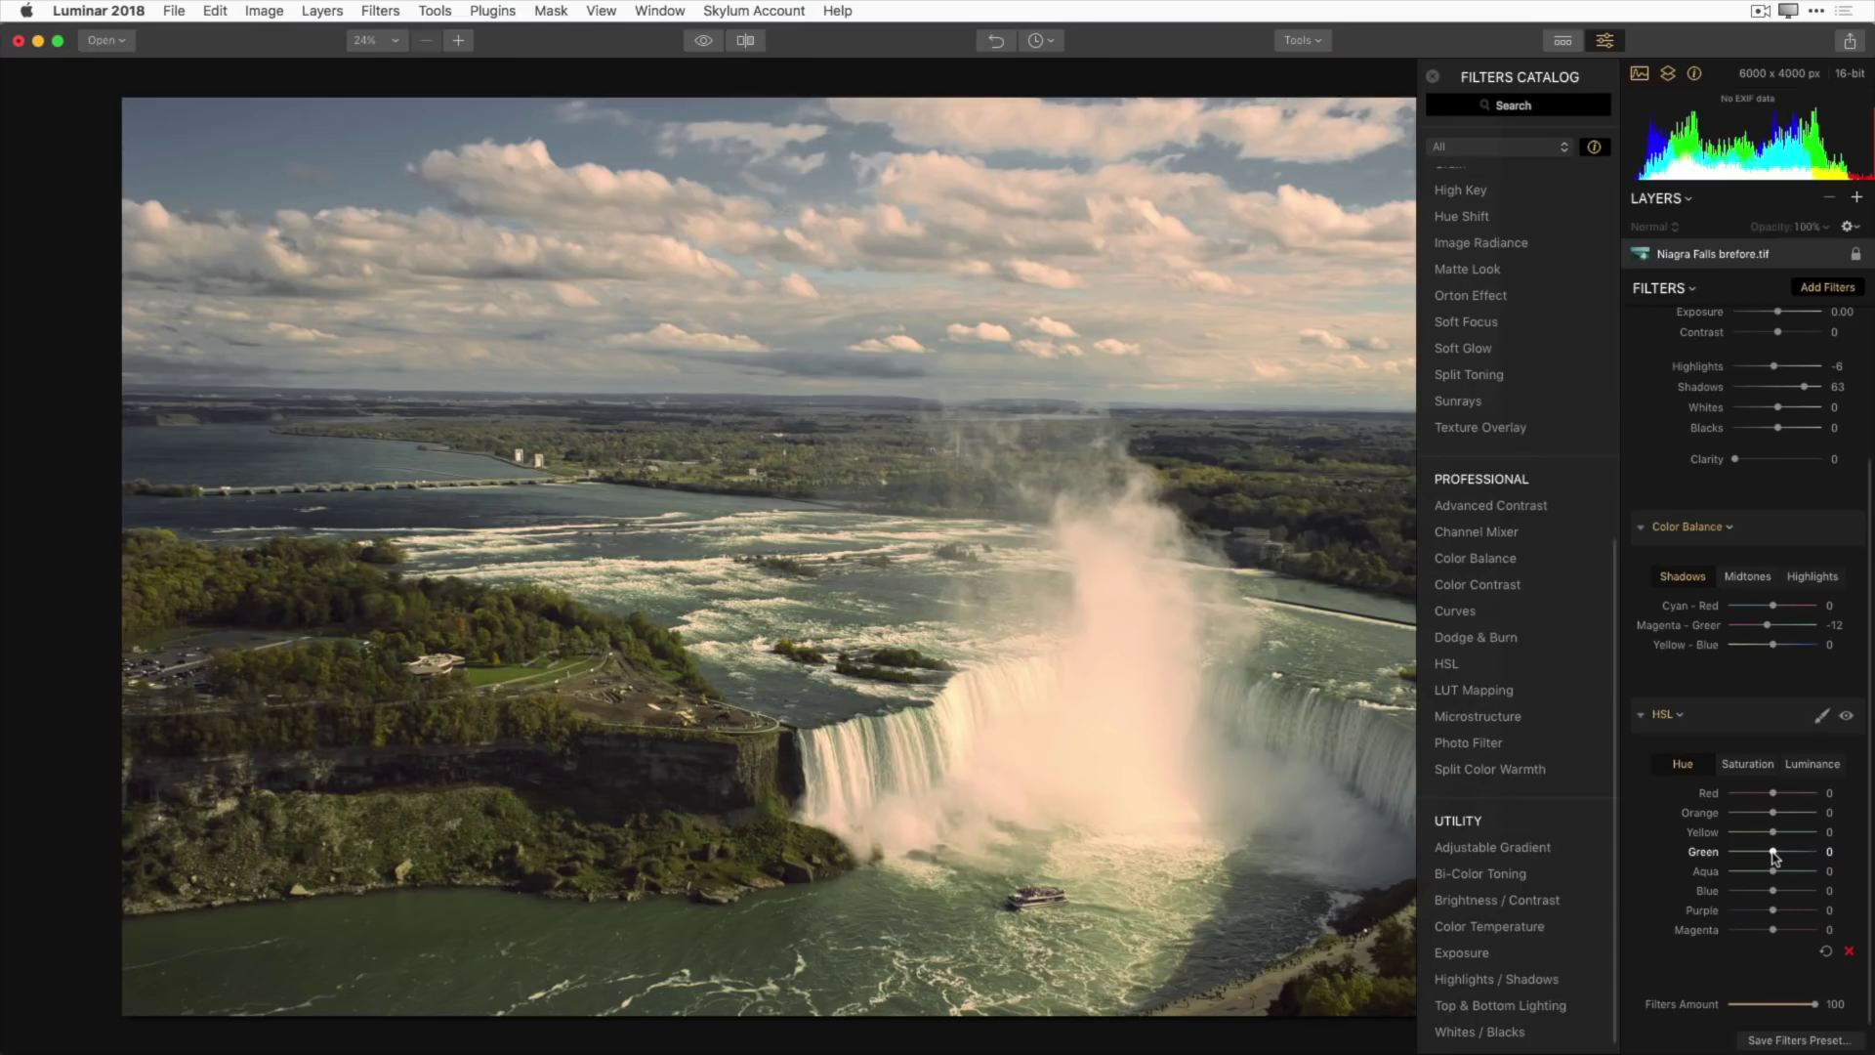
mouse_move(1773, 853)
left_mouse_down()
mouse_move(1755, 854)
mouse_move(1800, 854)
mouse_move(1753, 856)
left_mouse_up()
left_click_drag(1774, 835, 1752, 837)
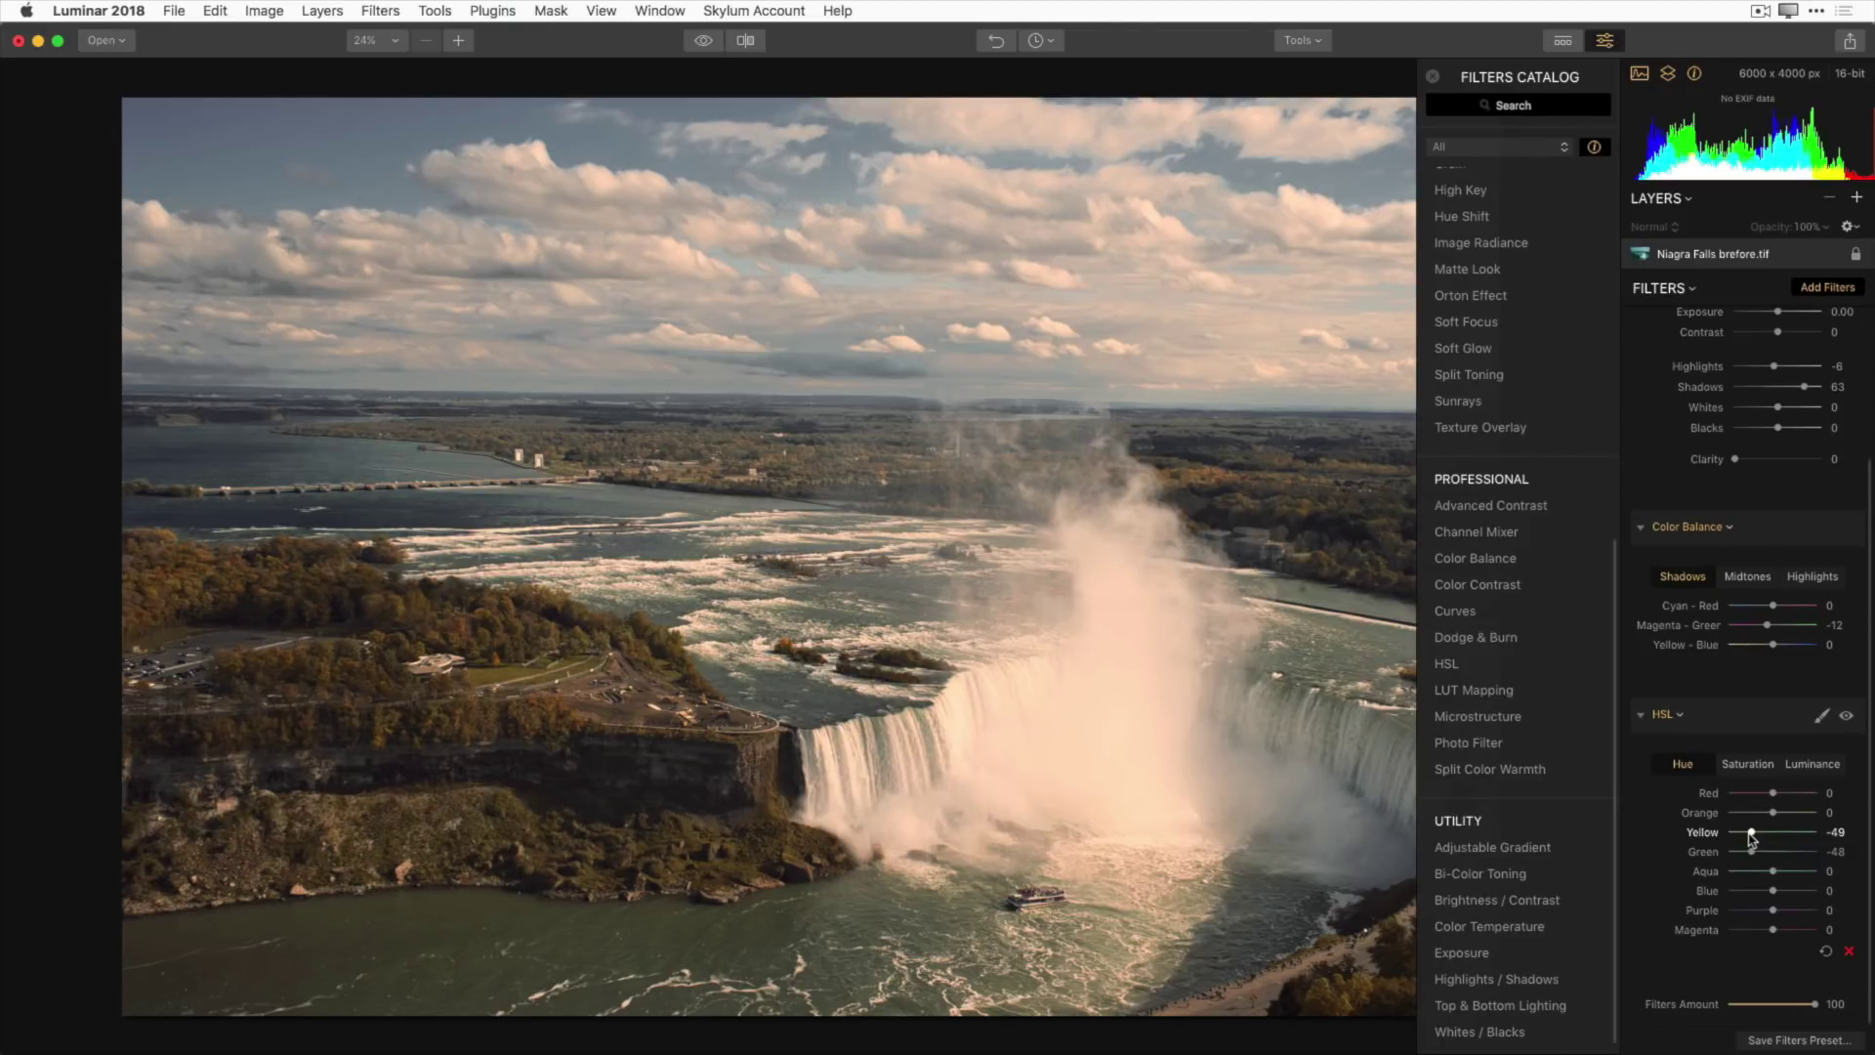
left_click(703, 41)
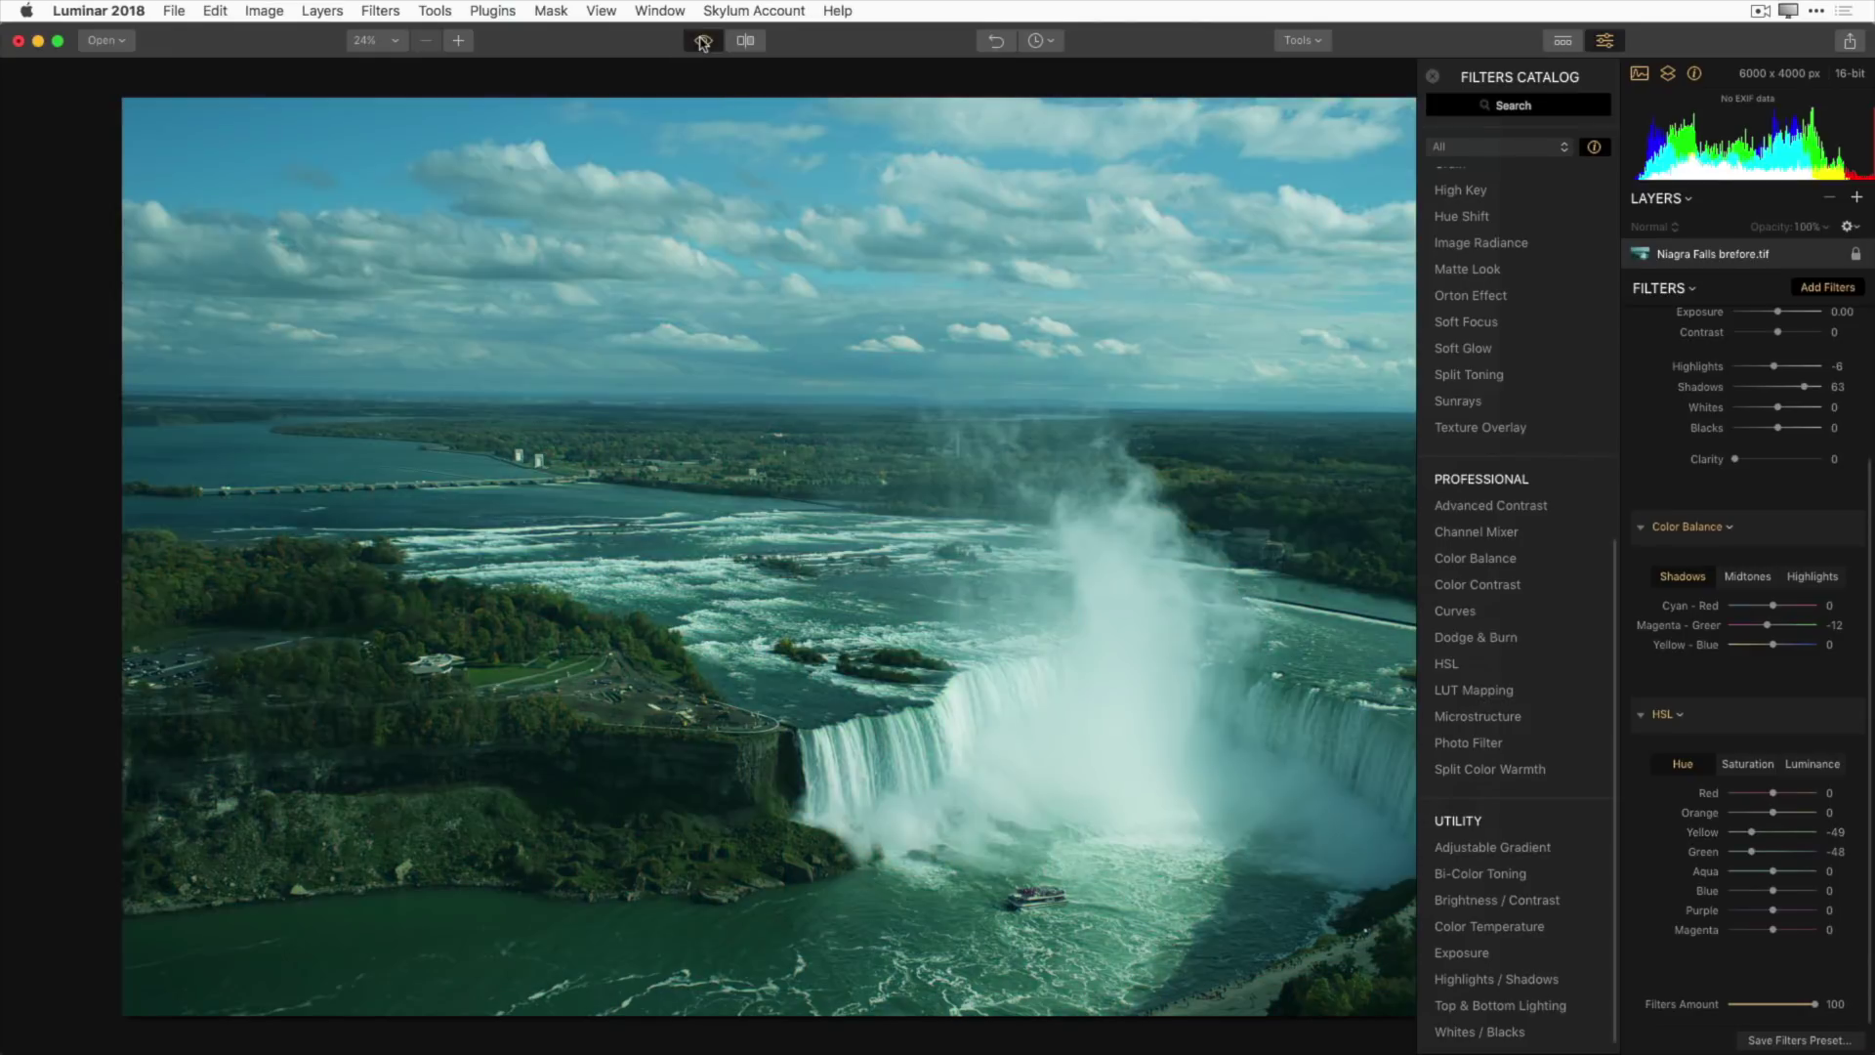
left_click(703, 41)
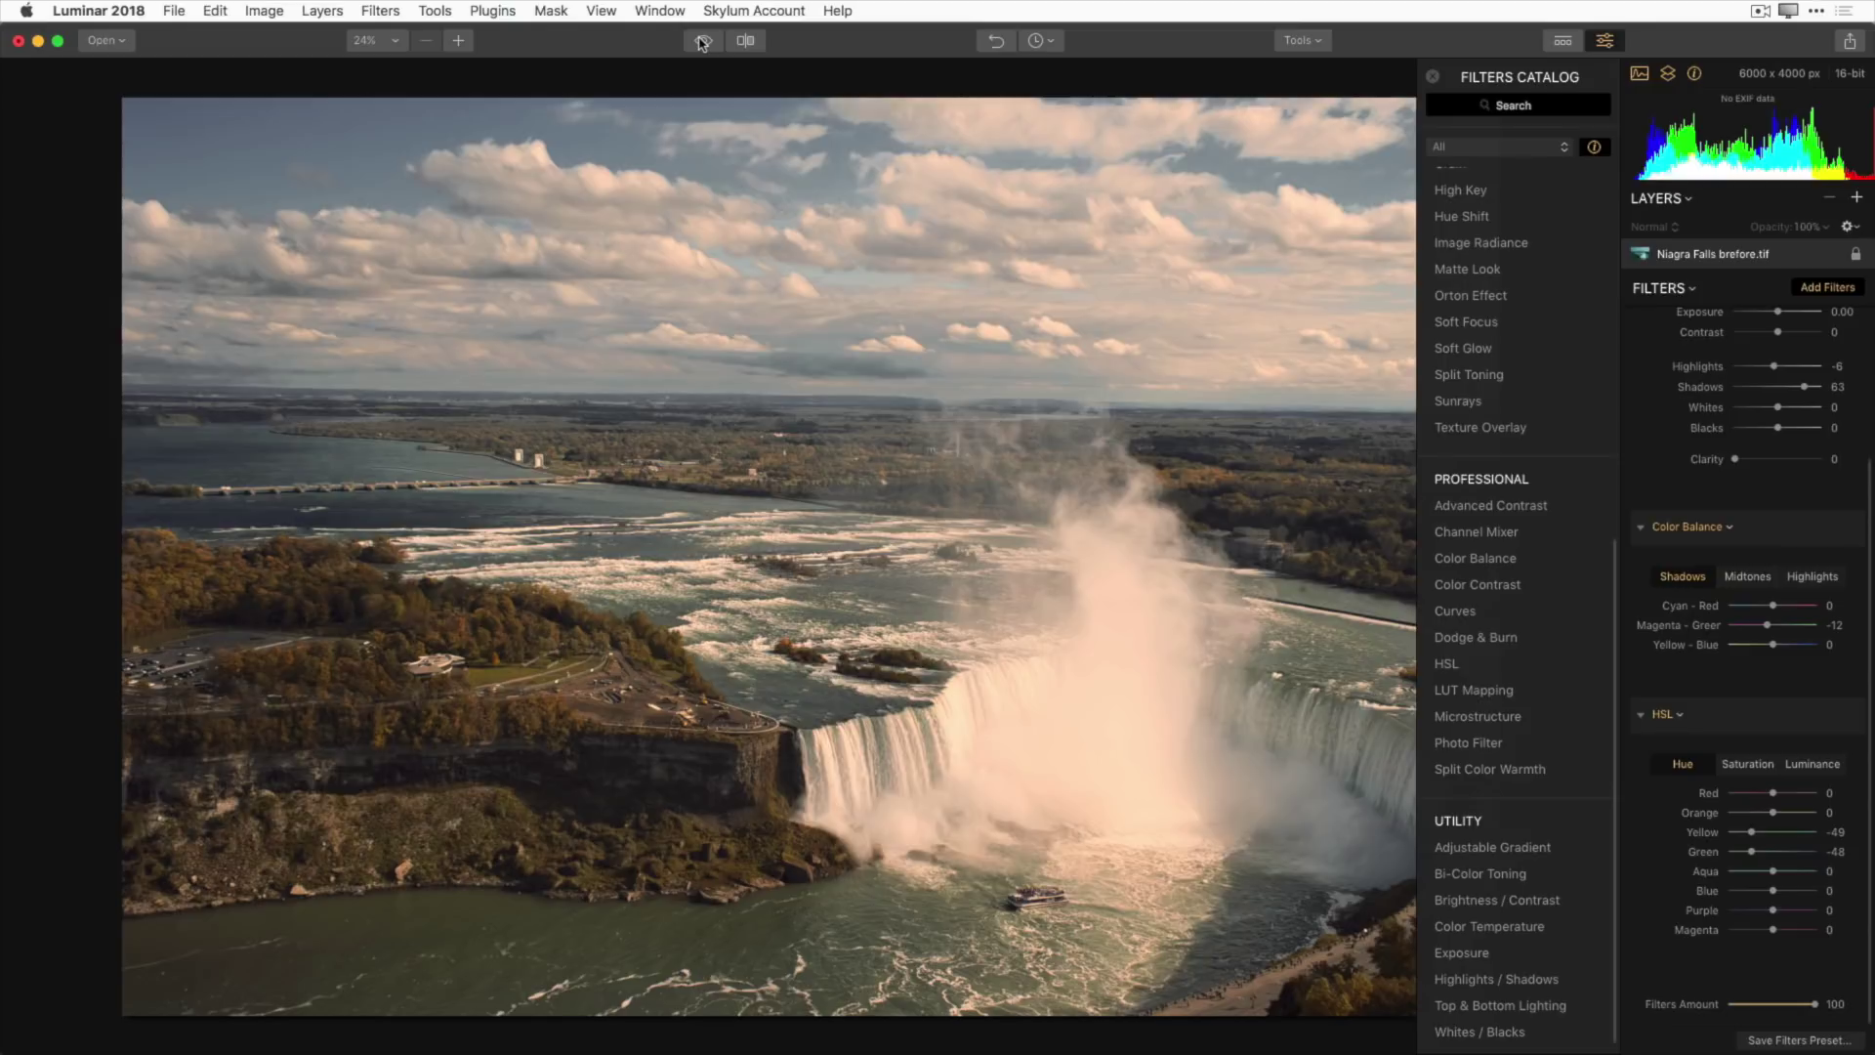
Step: Add the Remove Color Cast filter and set its amount to 55 using the Auto #1 method
scroll(1513, 586, "up", 10)
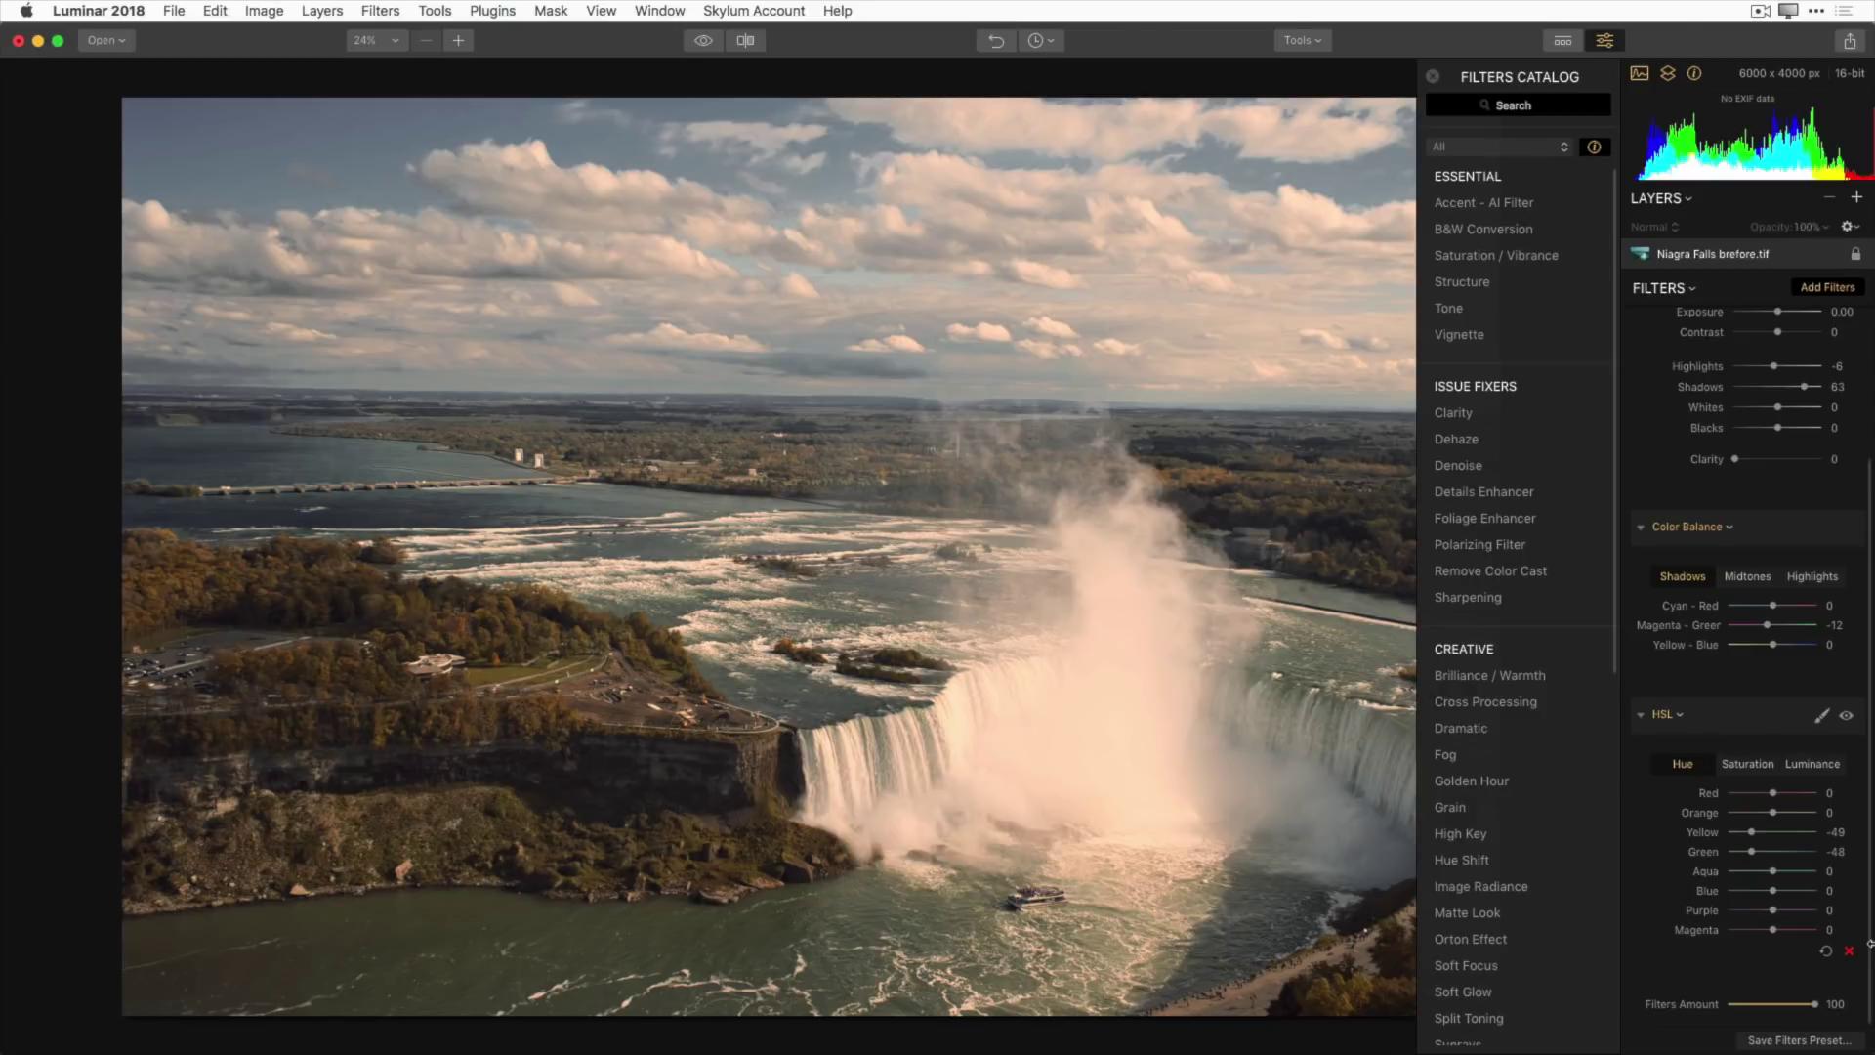
mouse_move(1532, 572)
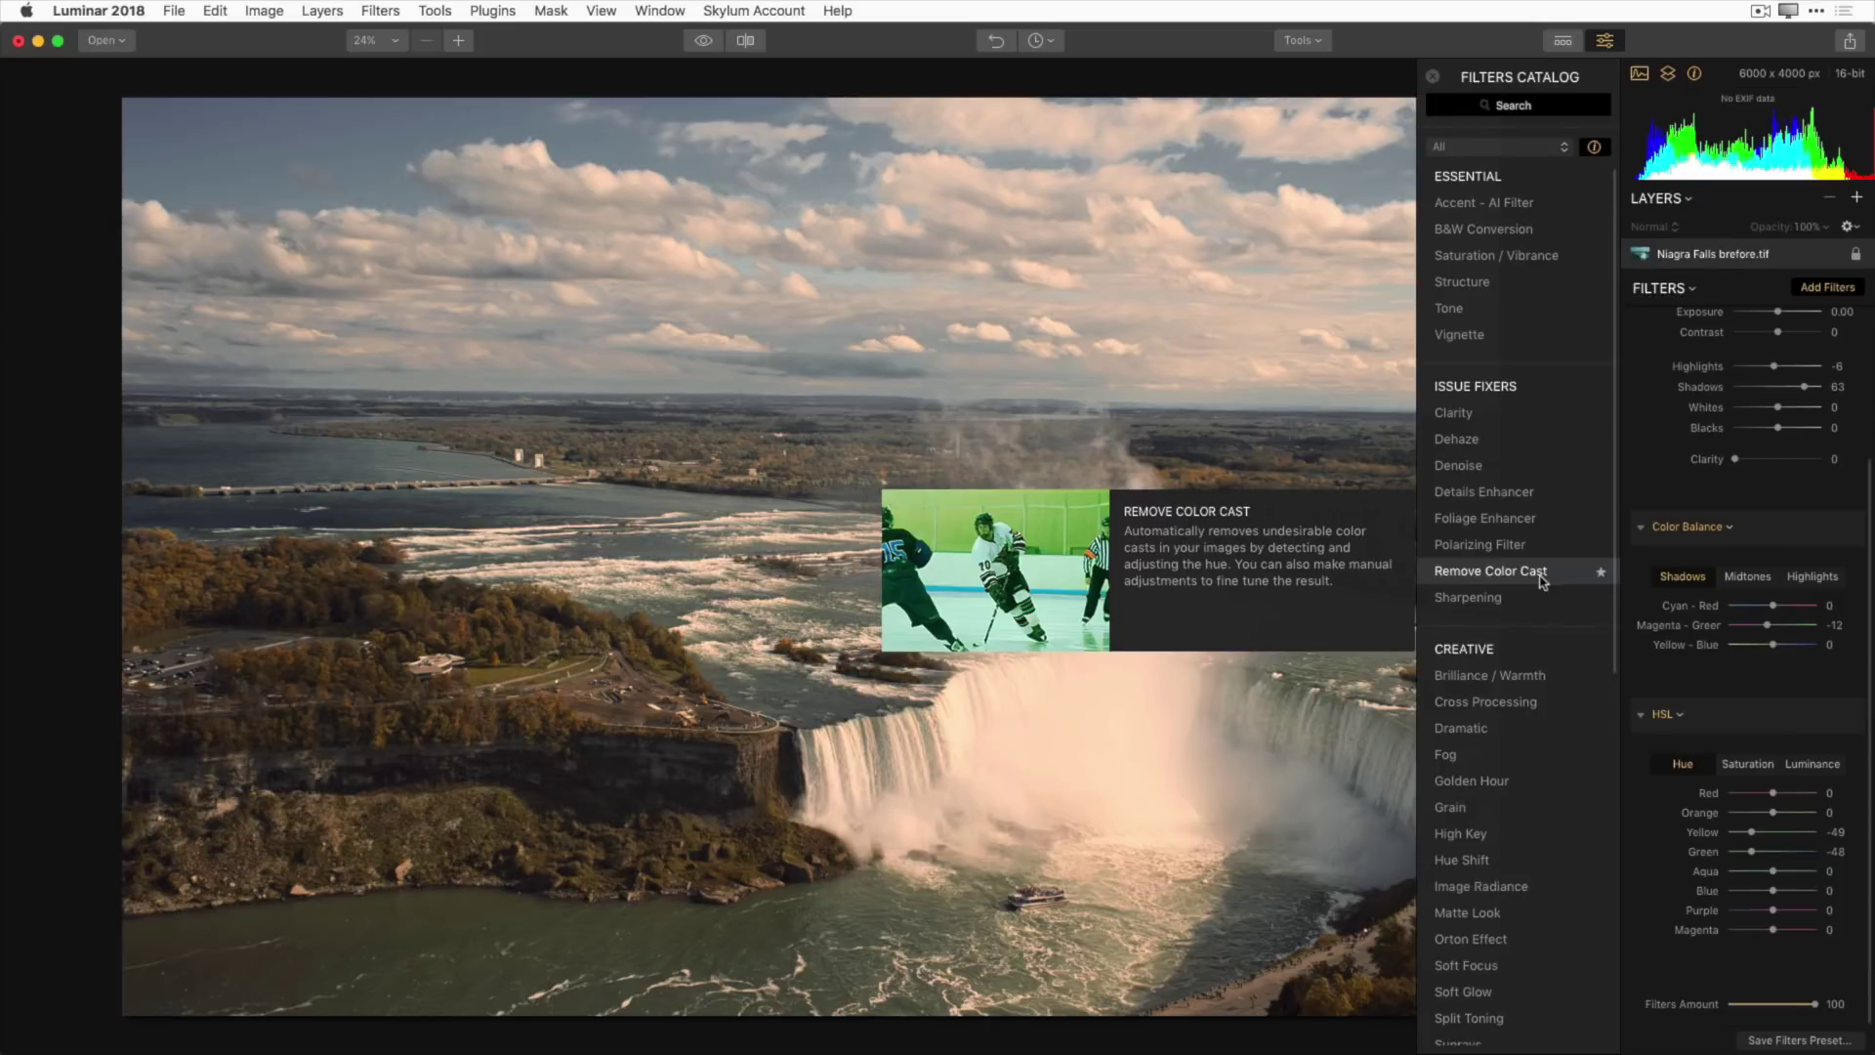
left_click(1194, 94)
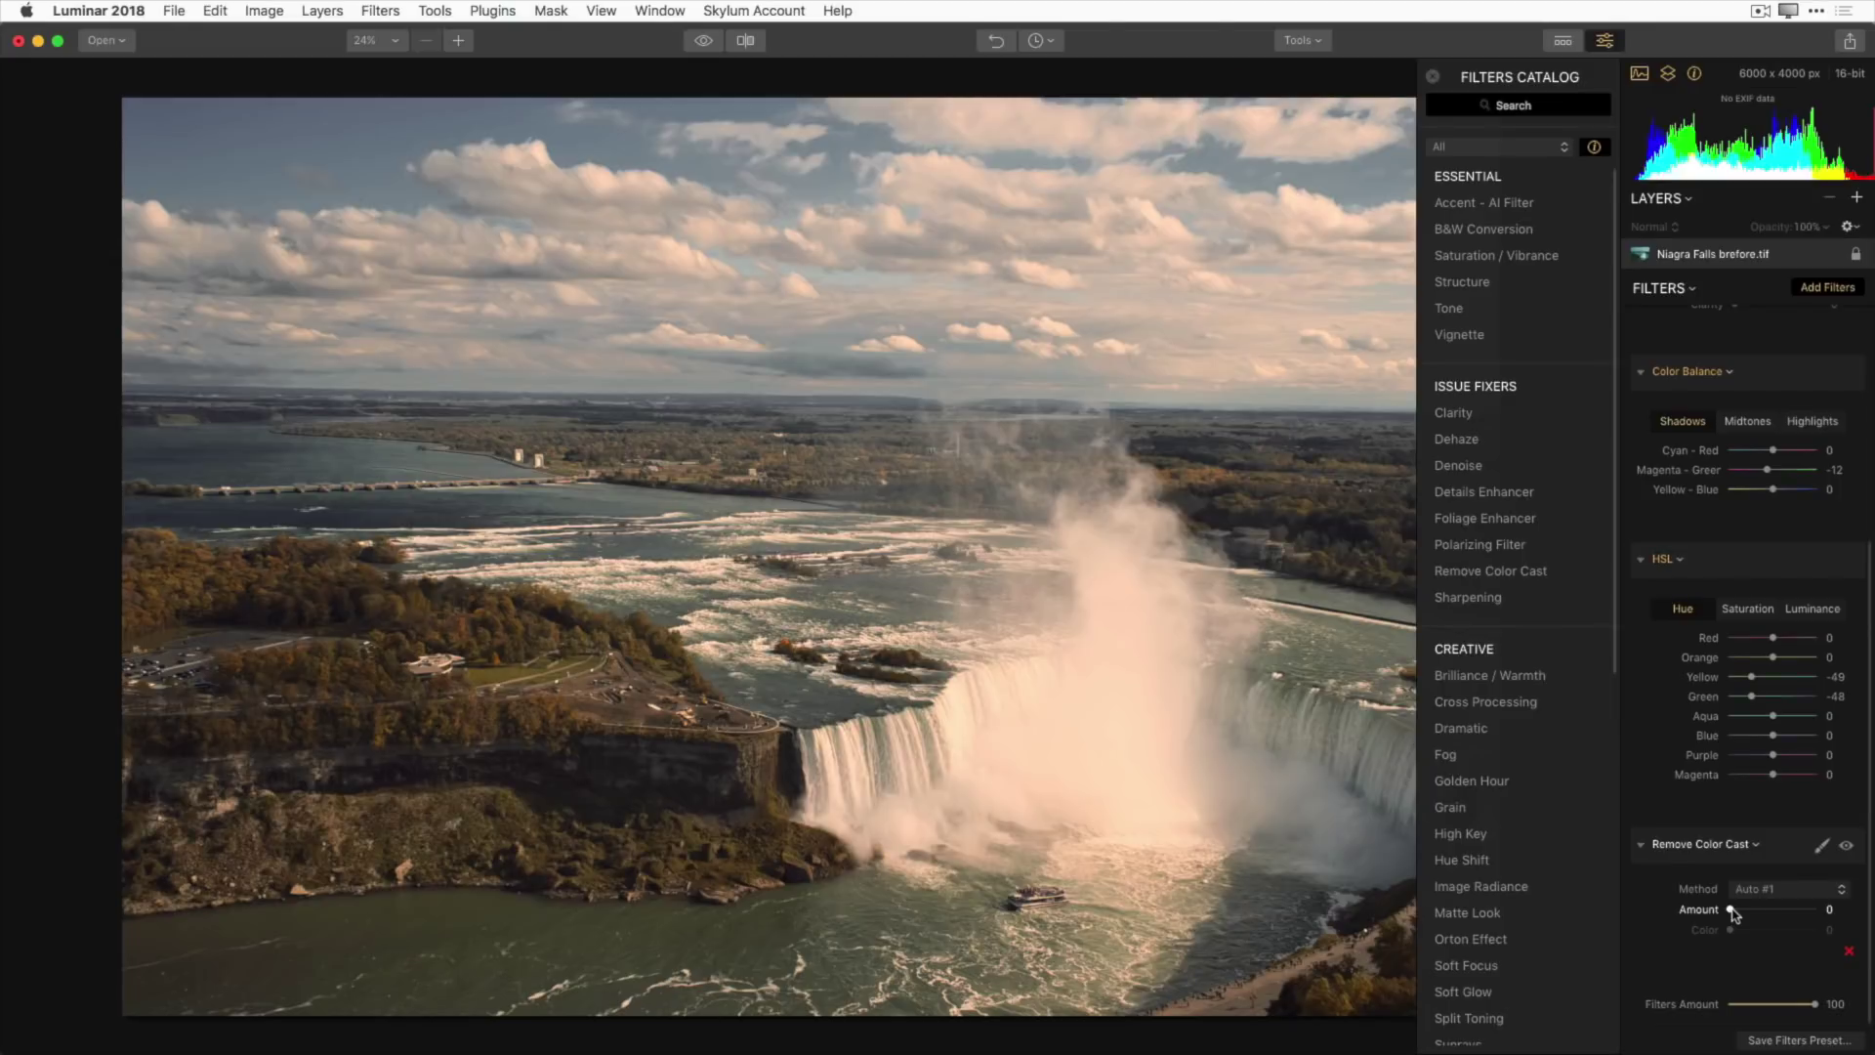
left_click_drag(1592, 776, 1598, 777)
left_click_drag(1736, 912, 1782, 913)
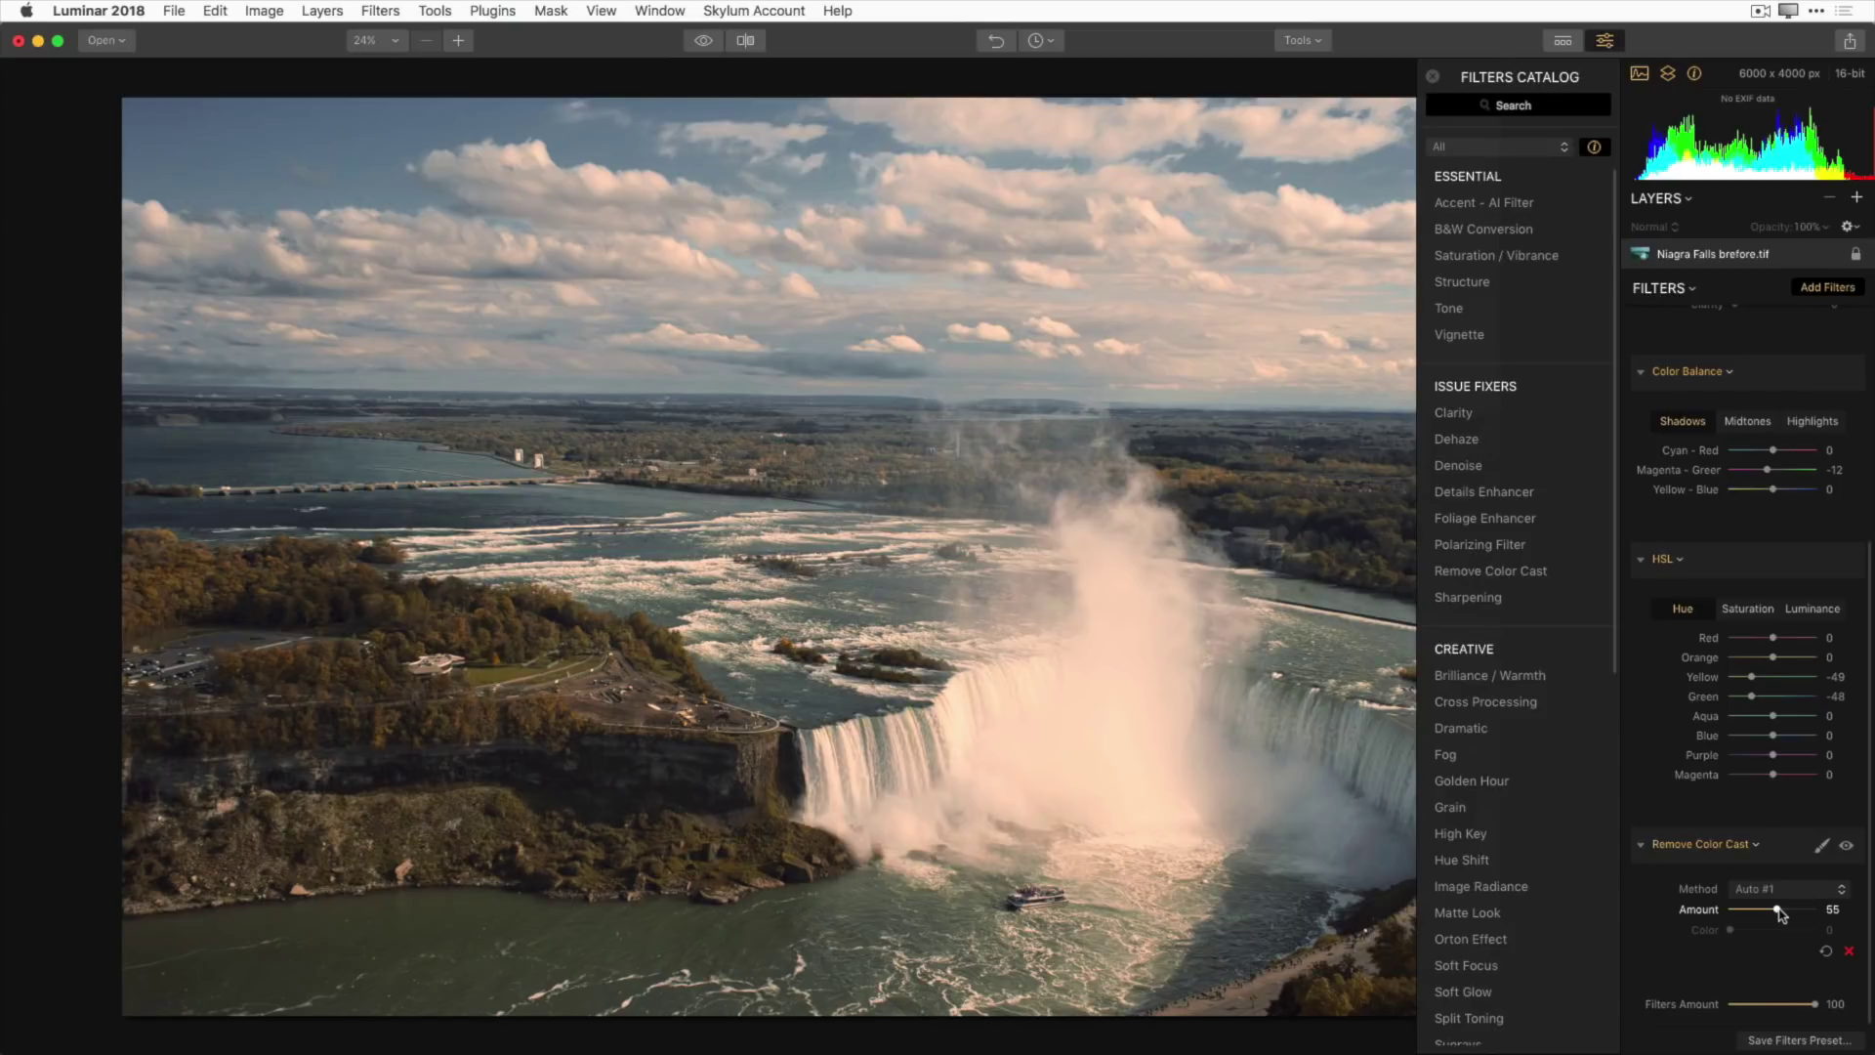
scroll(1749, 684, "up", 2)
scroll(1514, 587, "down", 7)
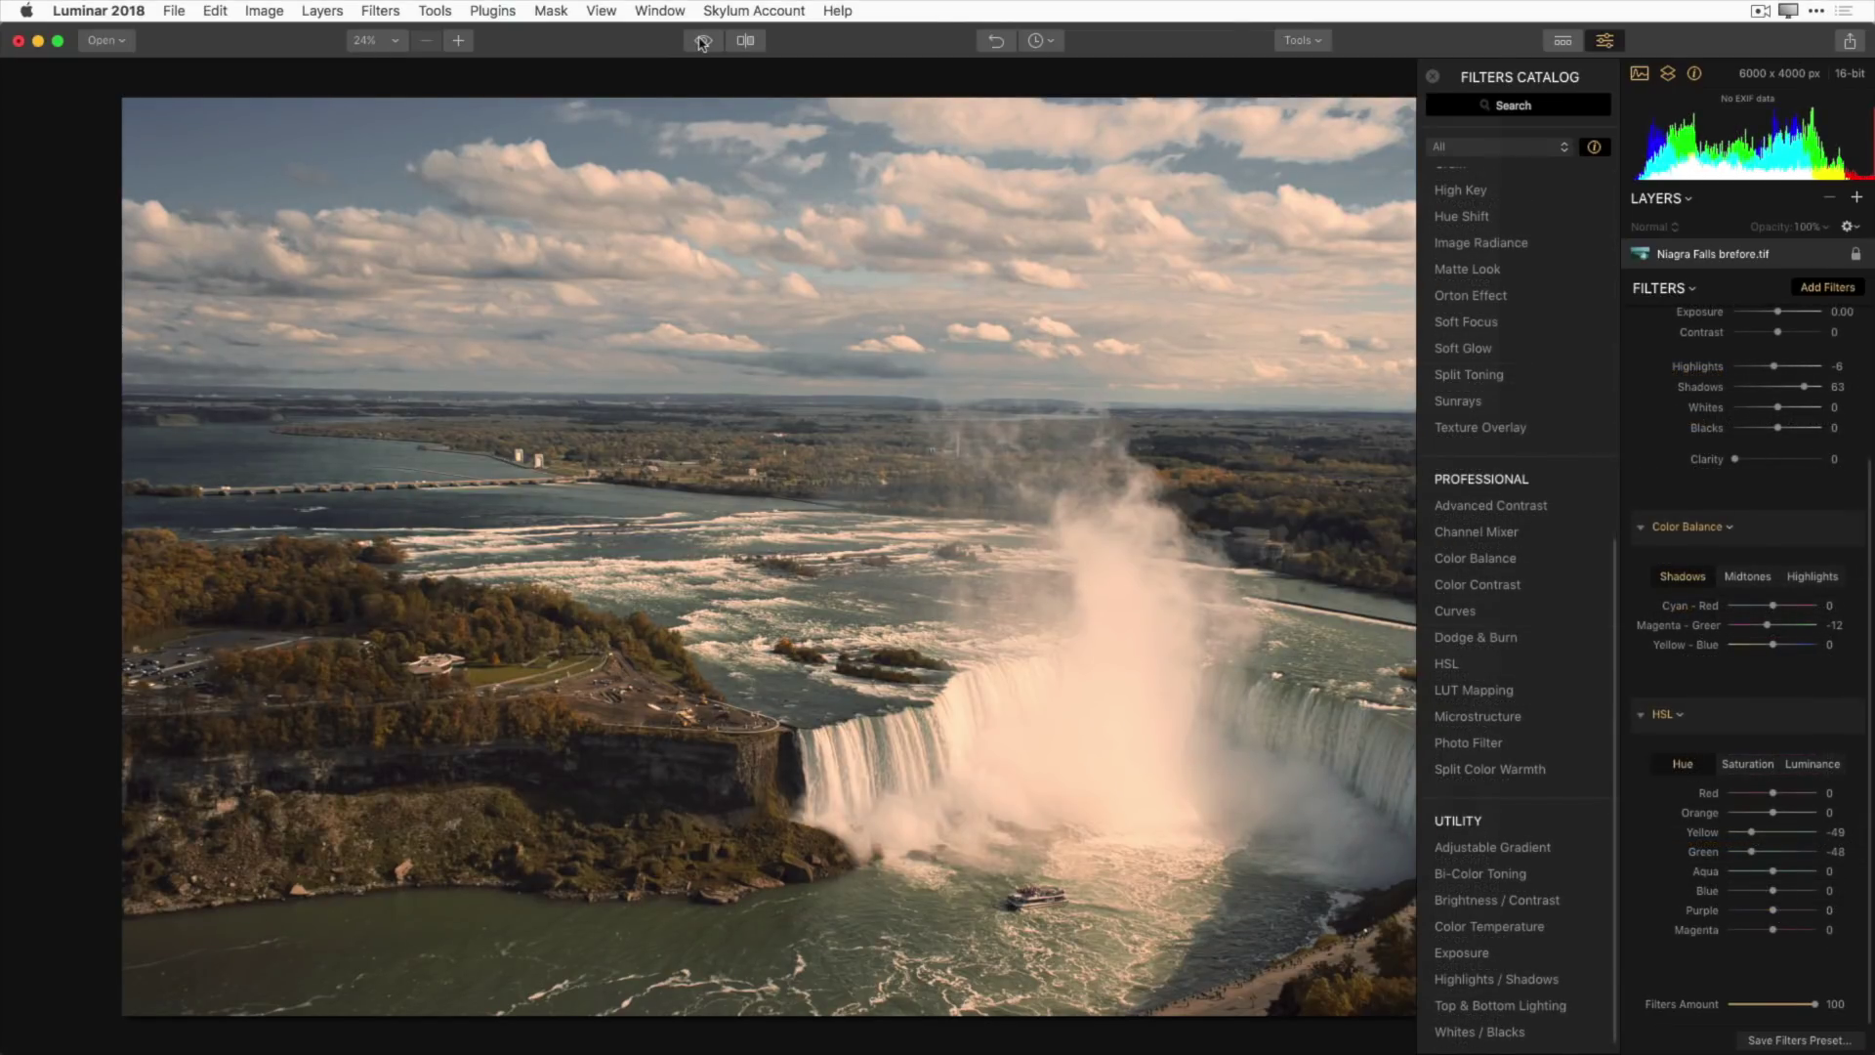